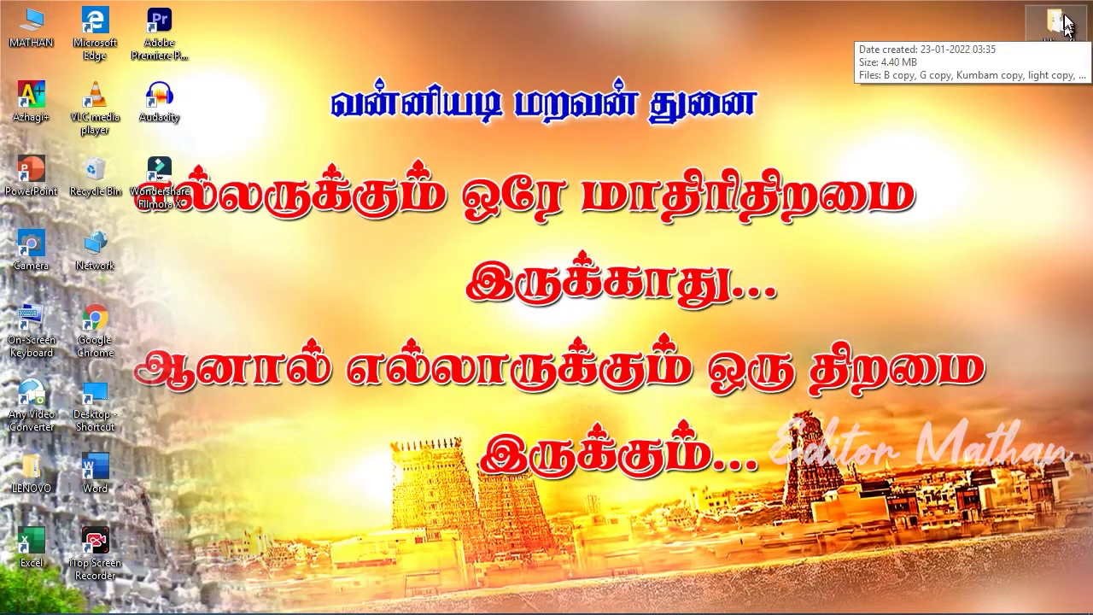
# Move the 'wedding flex design' folder from the top-right corner to the middle of the desktop.
pyautogui.moveTo(1065, 24); pyautogui.dragTo(726, 162)
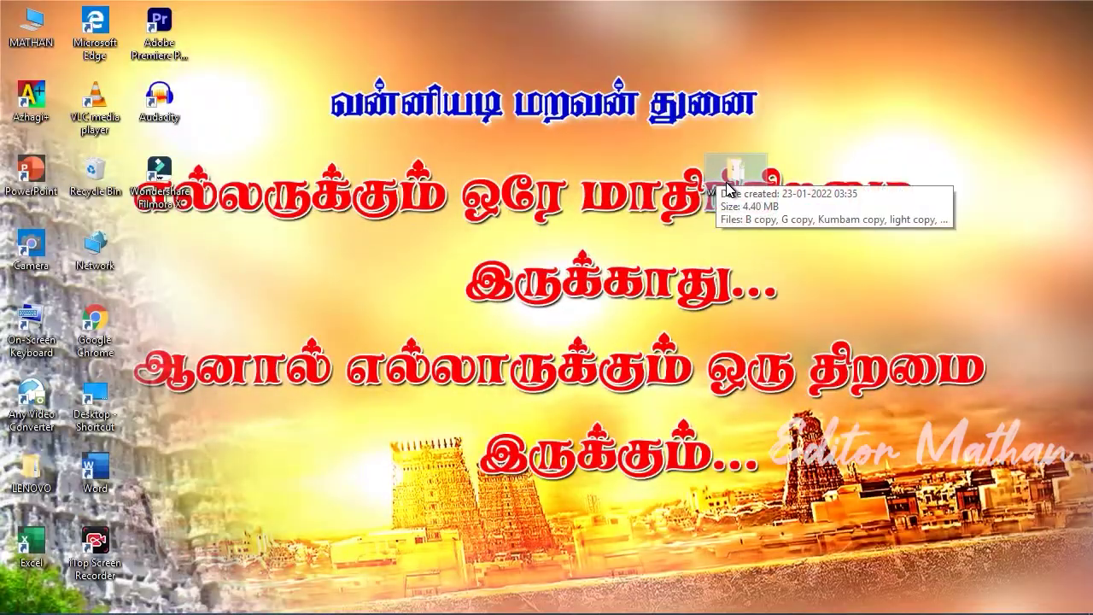
# Open the 'wedding flex design' folder and load all five of its images into Photoshop.
pyautogui.doubleClick(734, 175)
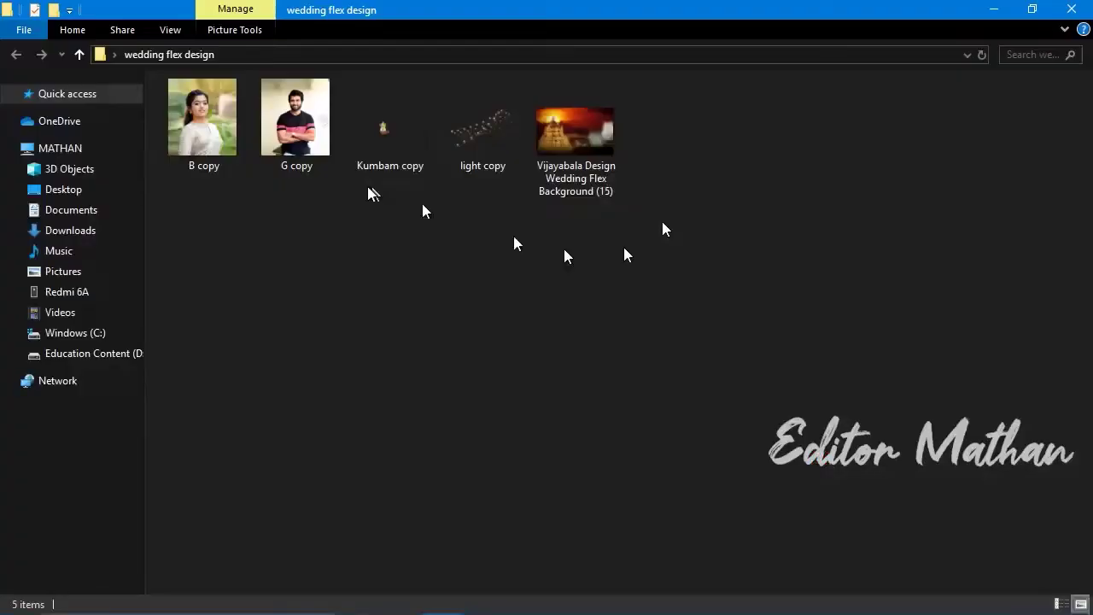
pyautogui.moveTo(185, 186); pyautogui.dragTo(640, 170)
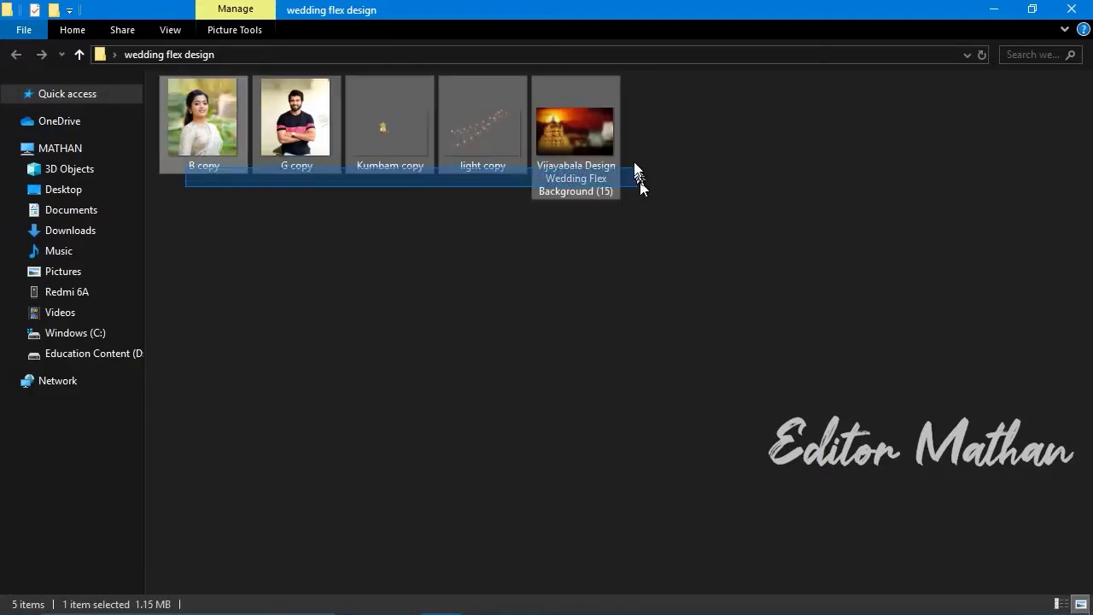
pyautogui.click(748, 278)
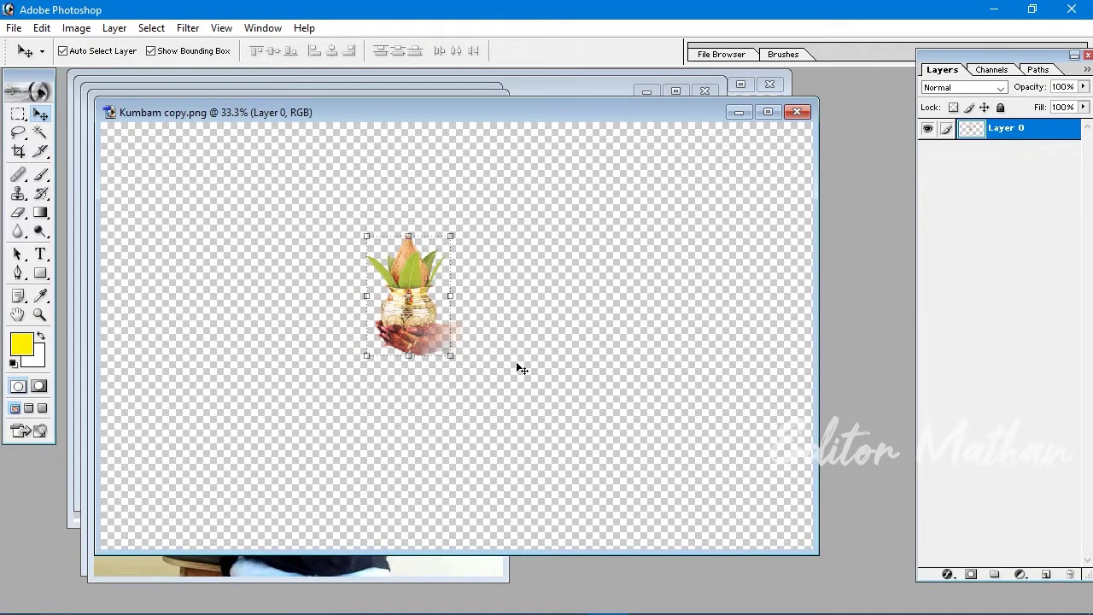
# Create a 5 × 3 inch, 500 ppi document named 'Flex 5X3' and maximize its window.
pyautogui.hotkey('ctrl', 'n')
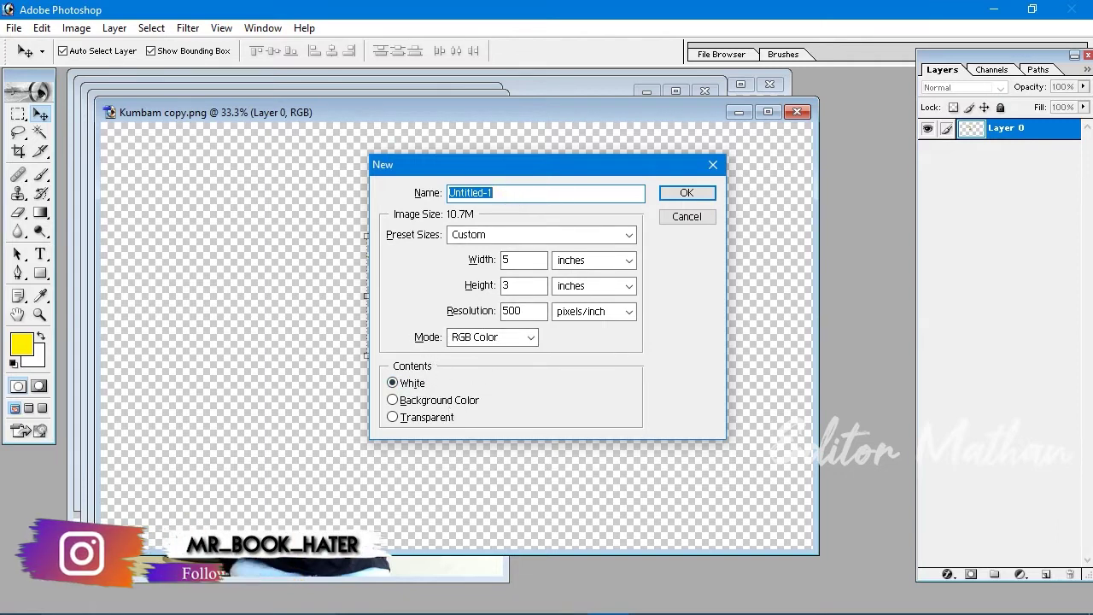
pyautogui.write('Flex 5X3')
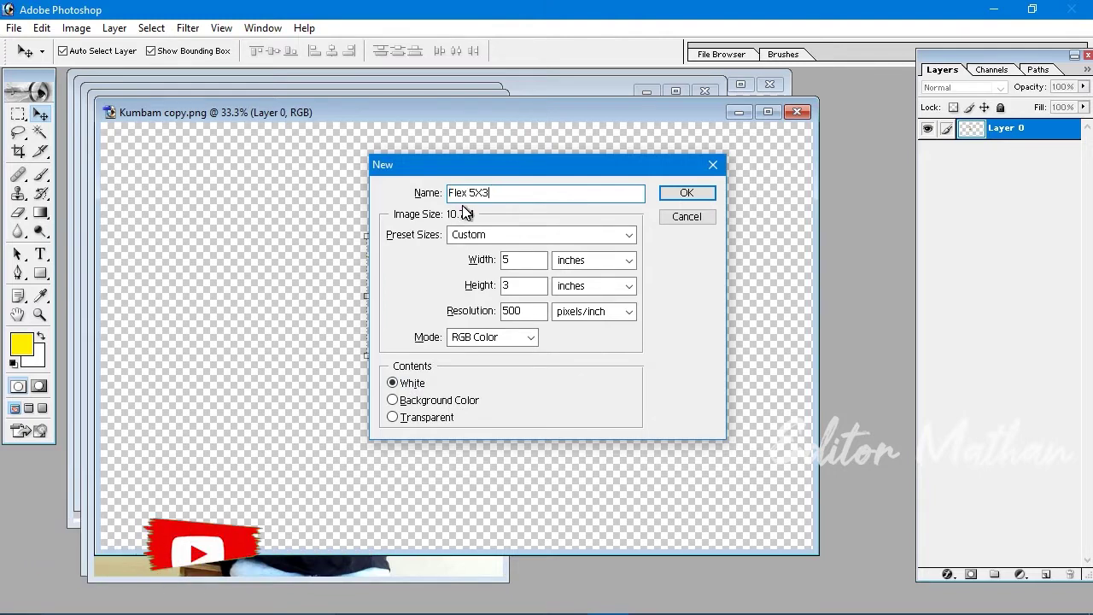
pyautogui.click(684, 194)
pyautogui.doubleClick(462, 140)
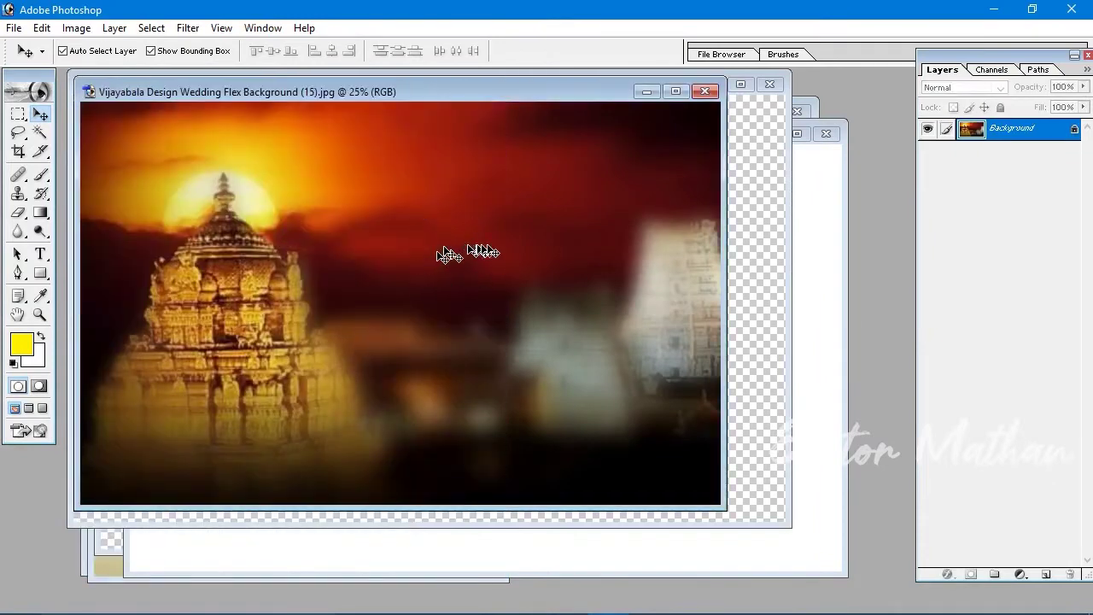
# Place the temple image into Flex 5X3 and scale it to fit the canvas.
pyautogui.moveTo(470, 250)
pyautogui.mouseDown()
pyautogui.moveTo(705, 359)
pyautogui.moveTo(530, 322)
pyautogui.mouseUp()
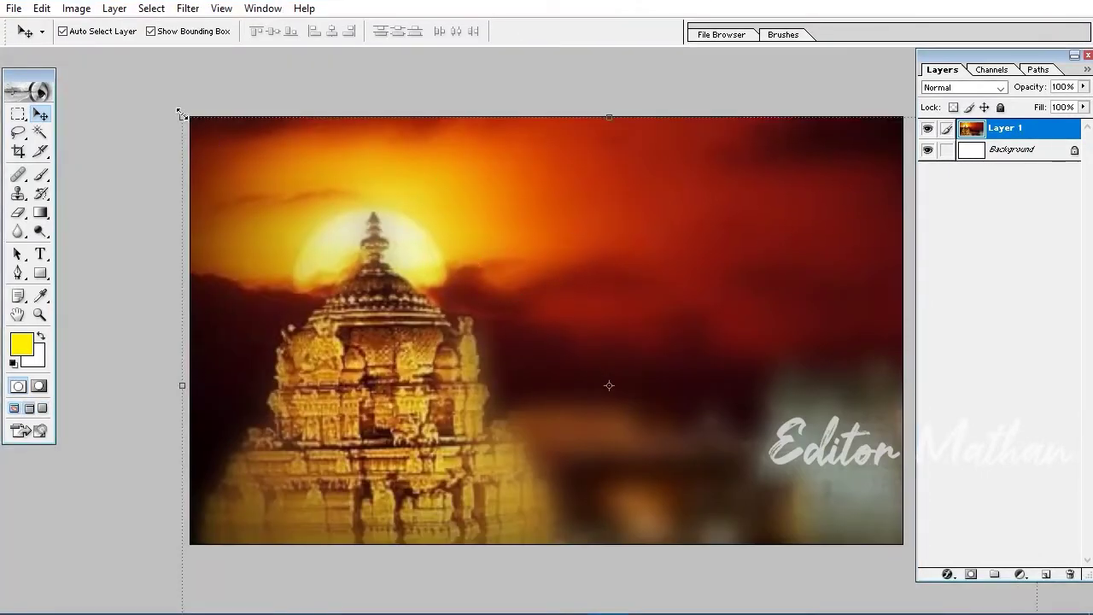
pyautogui.moveTo(180, 113); pyautogui.dragTo(190, 117)
pyautogui.hotkey('ctrl', '-')
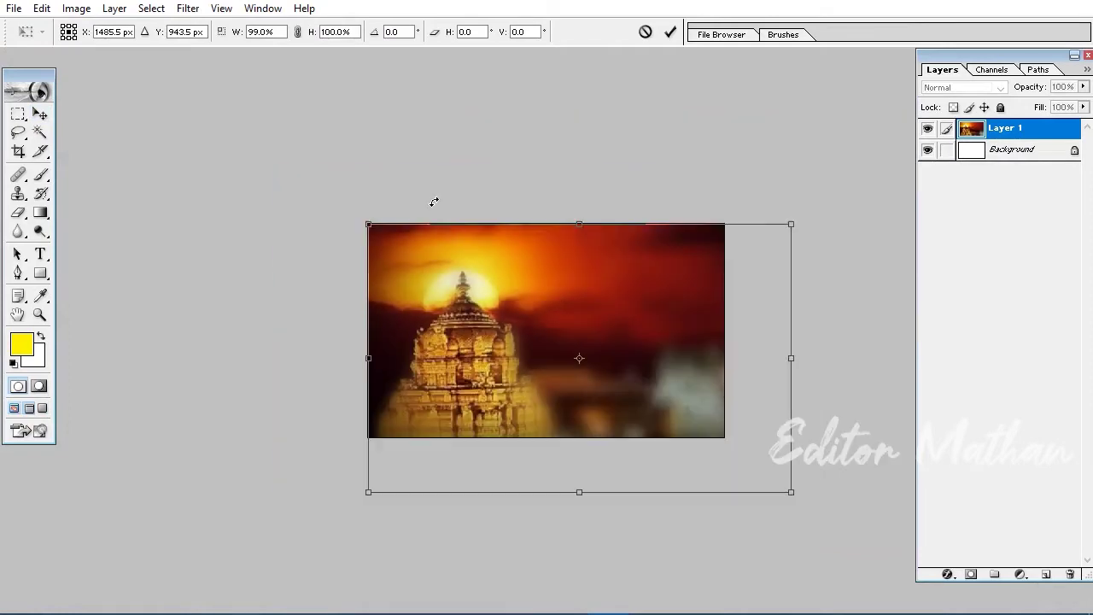
pyautogui.moveTo(793, 492); pyautogui.dragTo(725, 437)
pyautogui.hotkey('ctrl', '+')
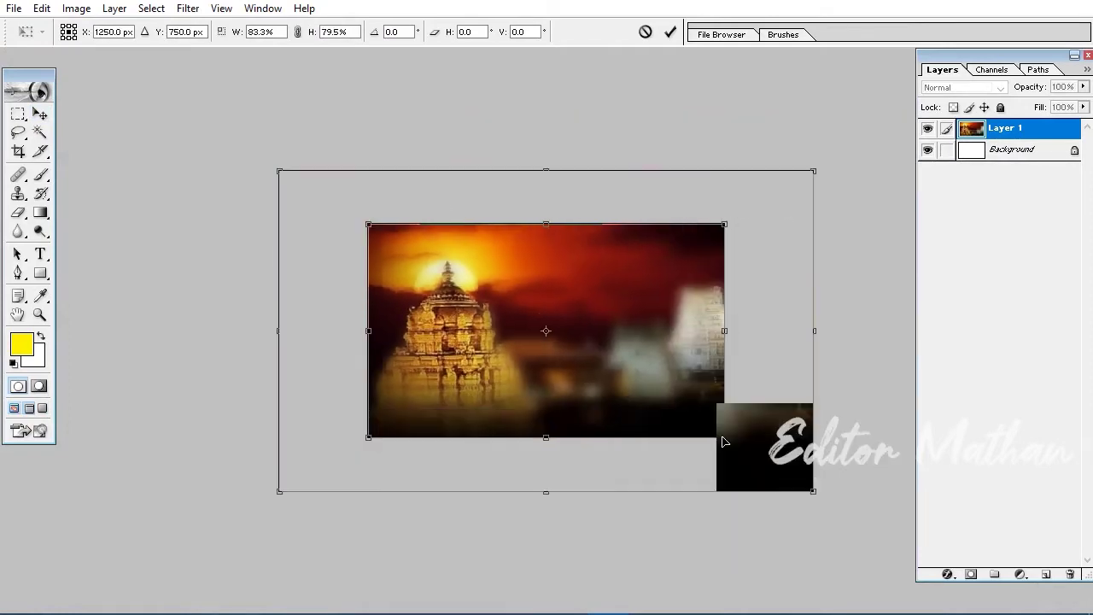
pyautogui.press('Return')
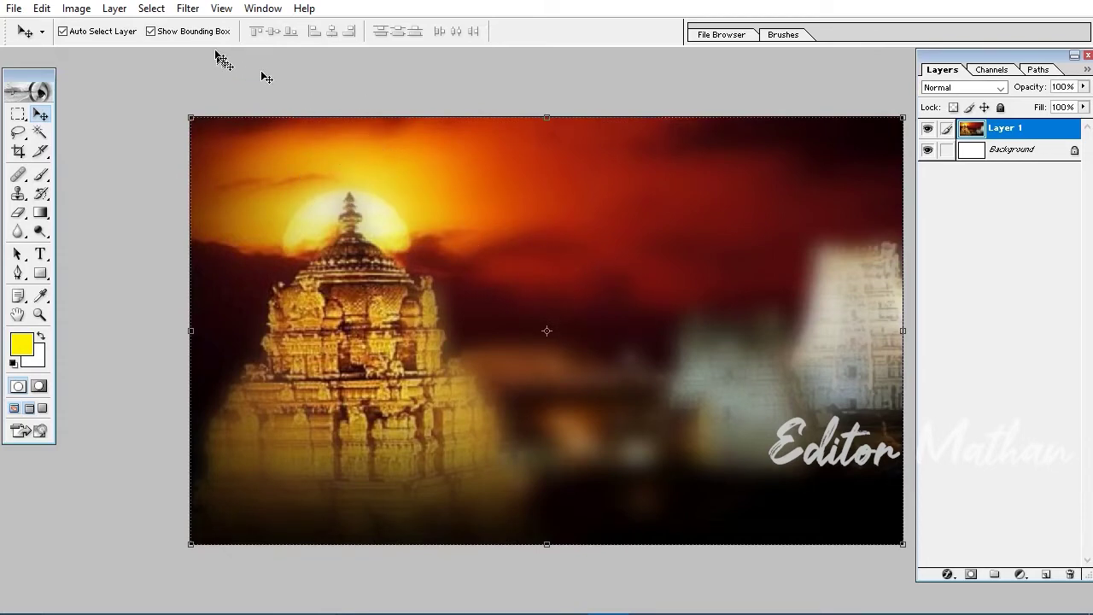
# Apply a Gaussian Blur of about 30.7 pixels to the temple layer.
pyautogui.click(189, 9)
pyautogui.moveTo(210, 134)
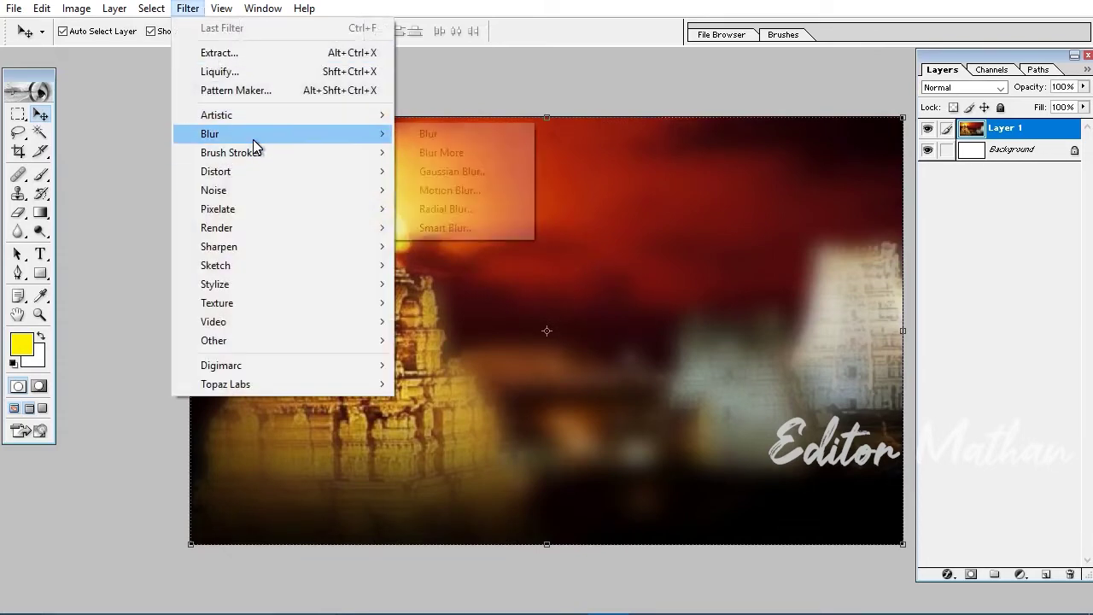
pyautogui.click(465, 173)
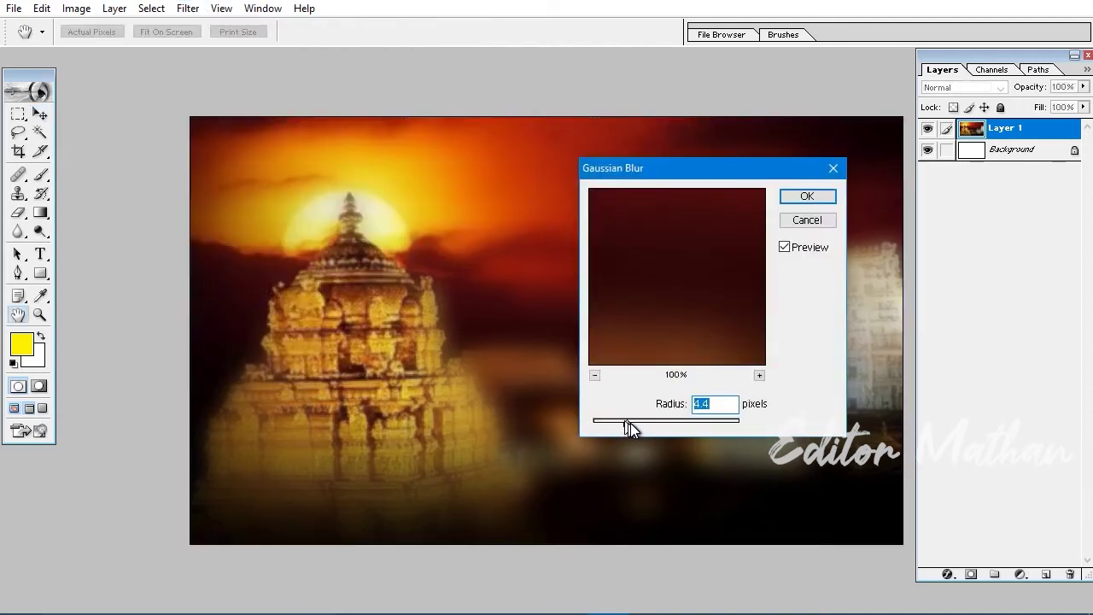
pyautogui.moveTo(630, 423); pyautogui.dragTo(668, 423)
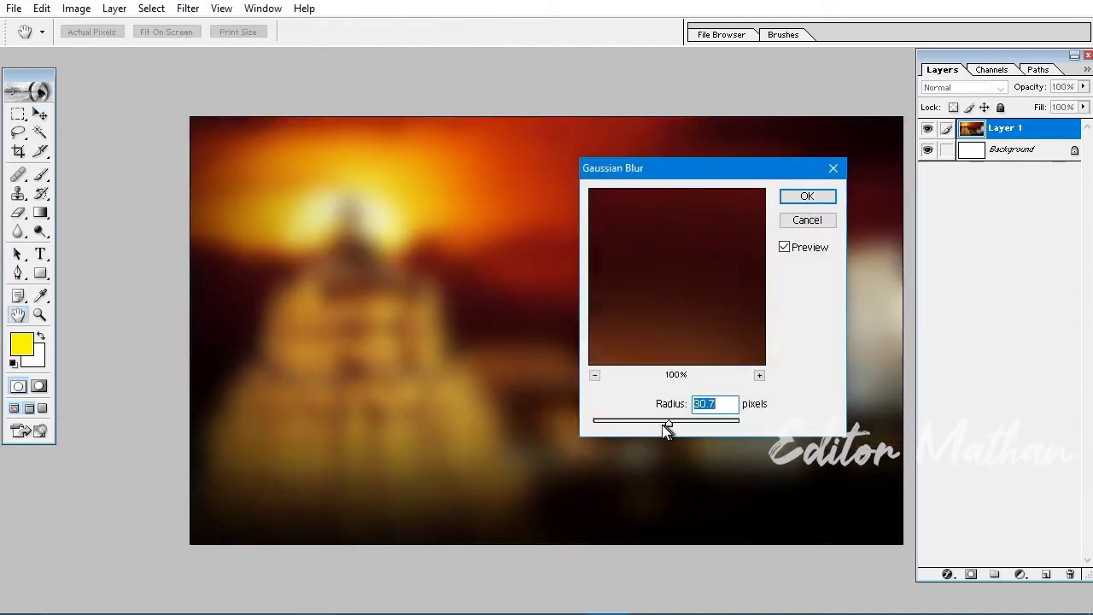
pyautogui.click(789, 198)
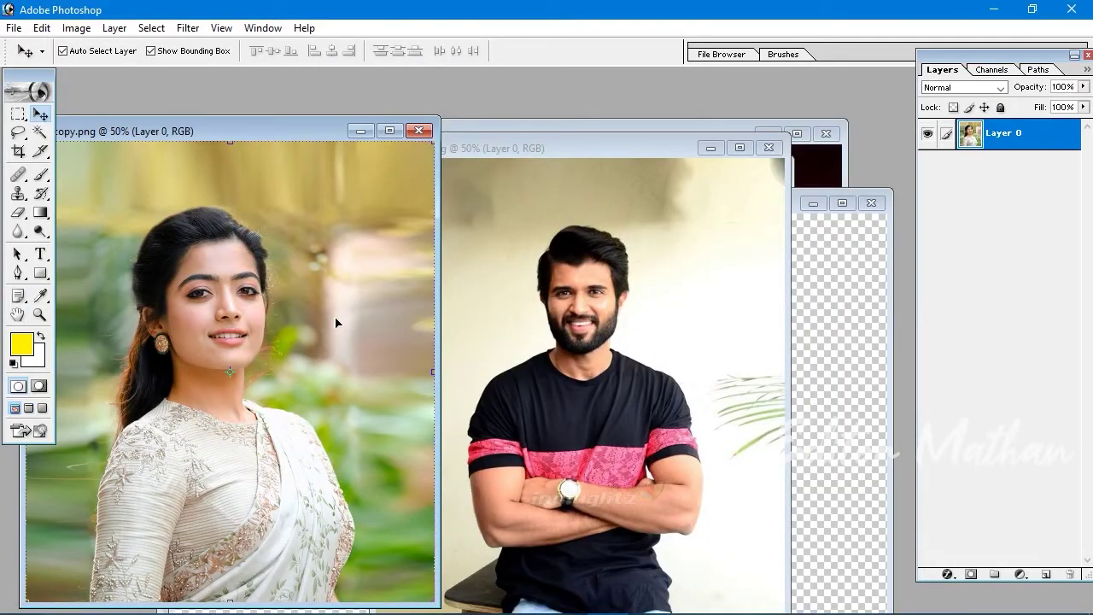
# Bring the man's portrait forward full-screen and zoom in on his arms with the Pen tool.
pyautogui.click(486, 251)
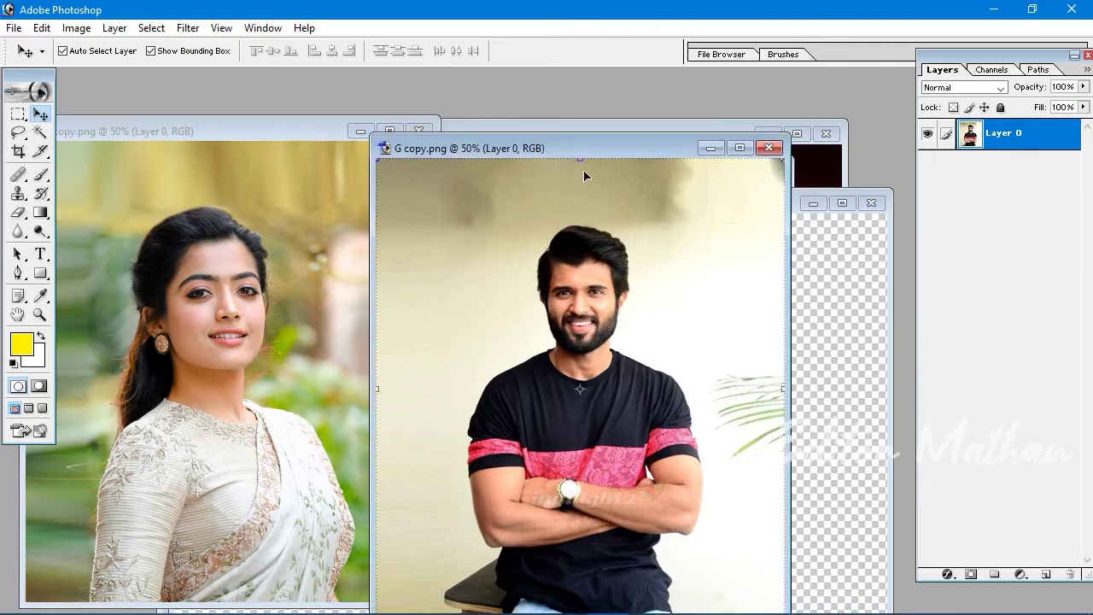
pyautogui.press('f')
pyautogui.hotkey('ctrl', '0')
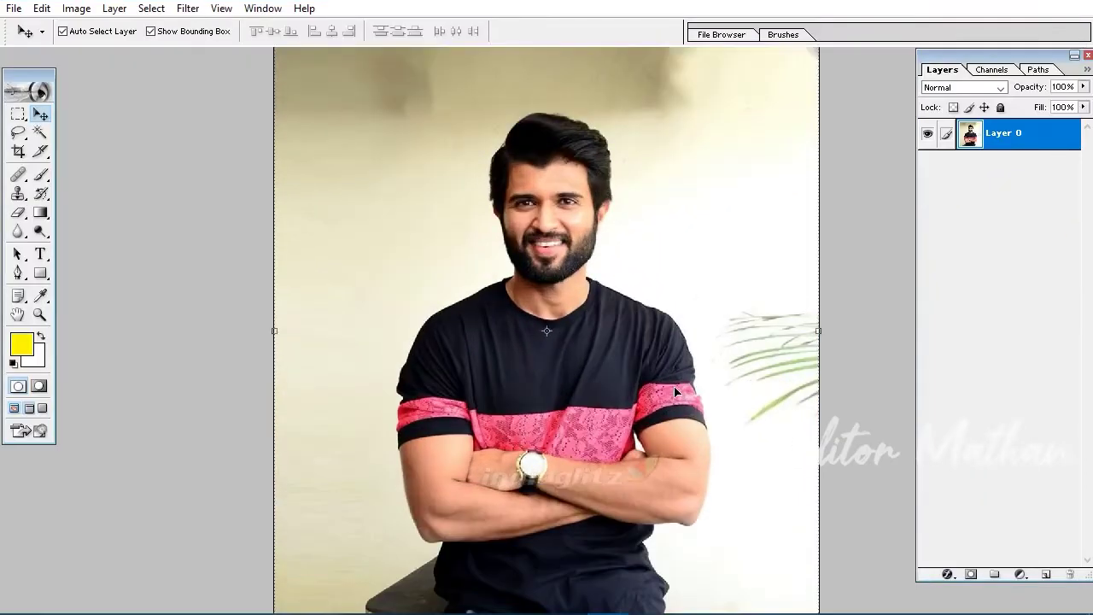
pyautogui.press('z')
pyautogui.click(546, 427)
pyautogui.press('p')
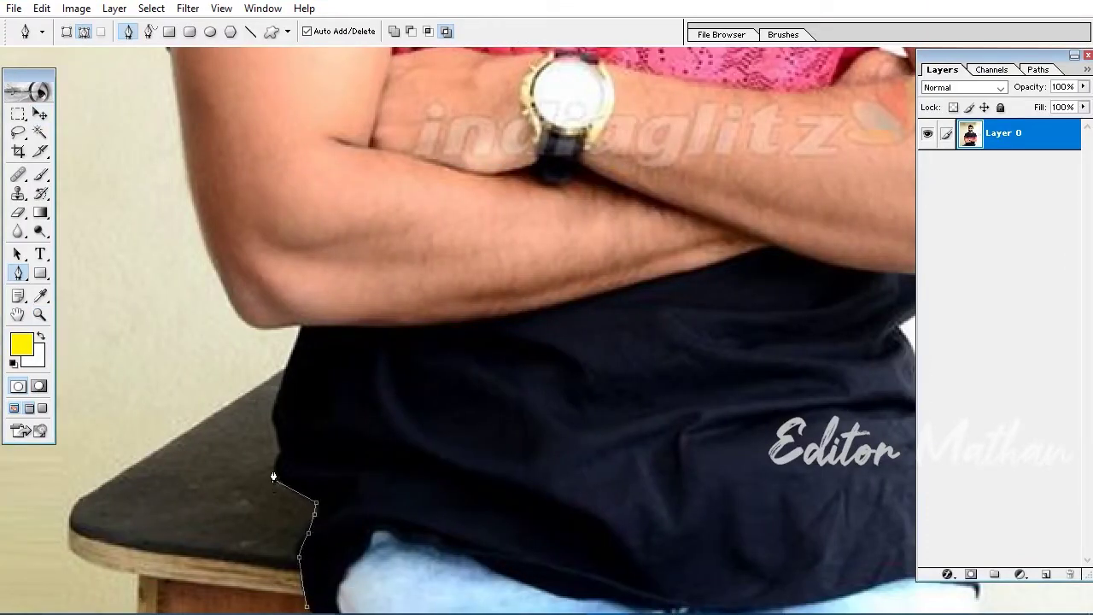
pyautogui.press('z')
pyautogui.click(306, 347)
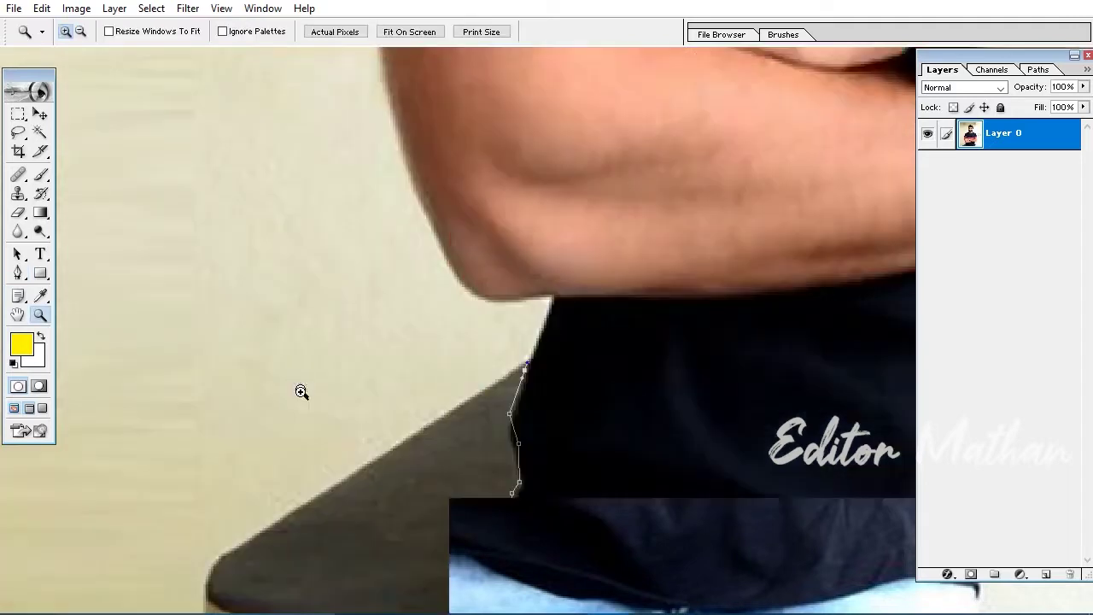
pyautogui.press('p')
# Start the pen path on the body's outline and curve it up the upper arm.
pyautogui.click(441, 260)
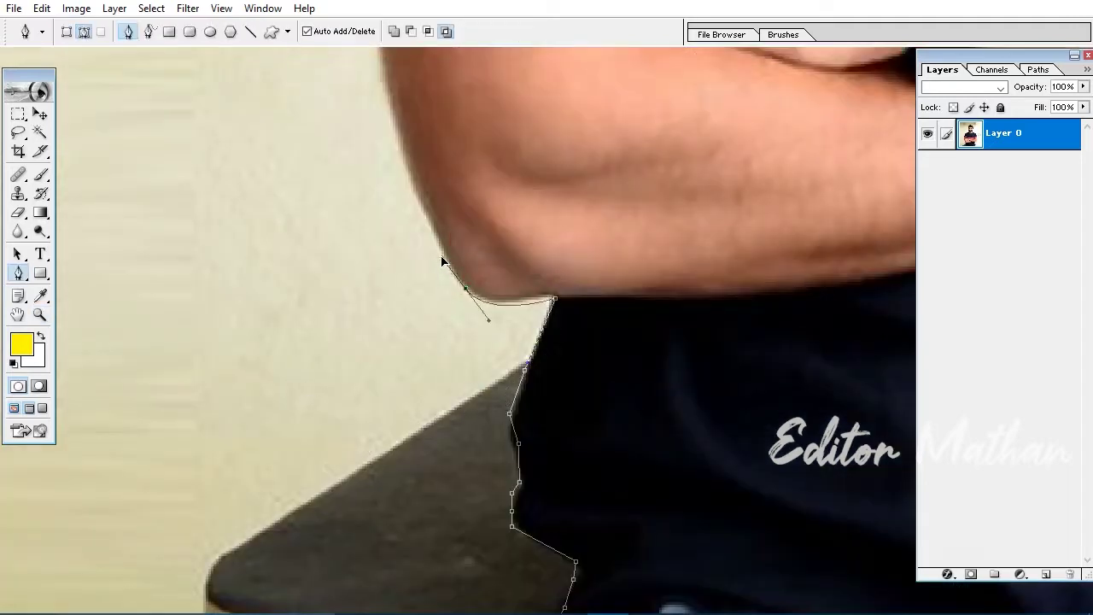
pyautogui.scroll(2, 456, 305)
pyautogui.scroll(2, 402, 205)
pyautogui.scroll(2, 427, 299)
pyautogui.click(429, 314)
pyautogui.moveTo(430, 304); pyautogui.dragTo(422, 245)
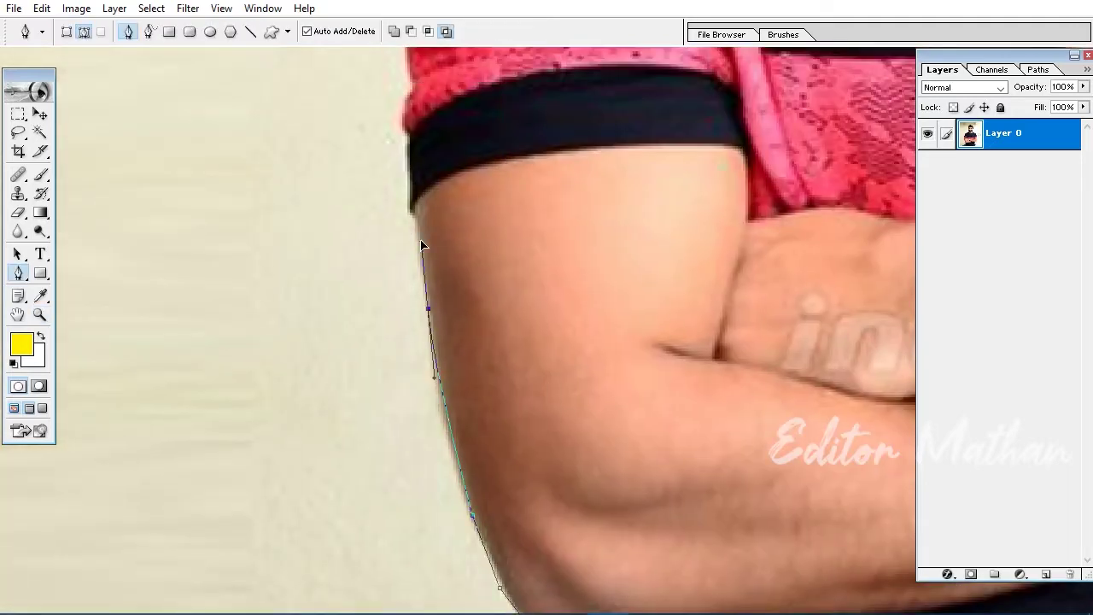
pyautogui.scroll(2, 416, 219)
pyautogui.scroll(2, 392, 350)
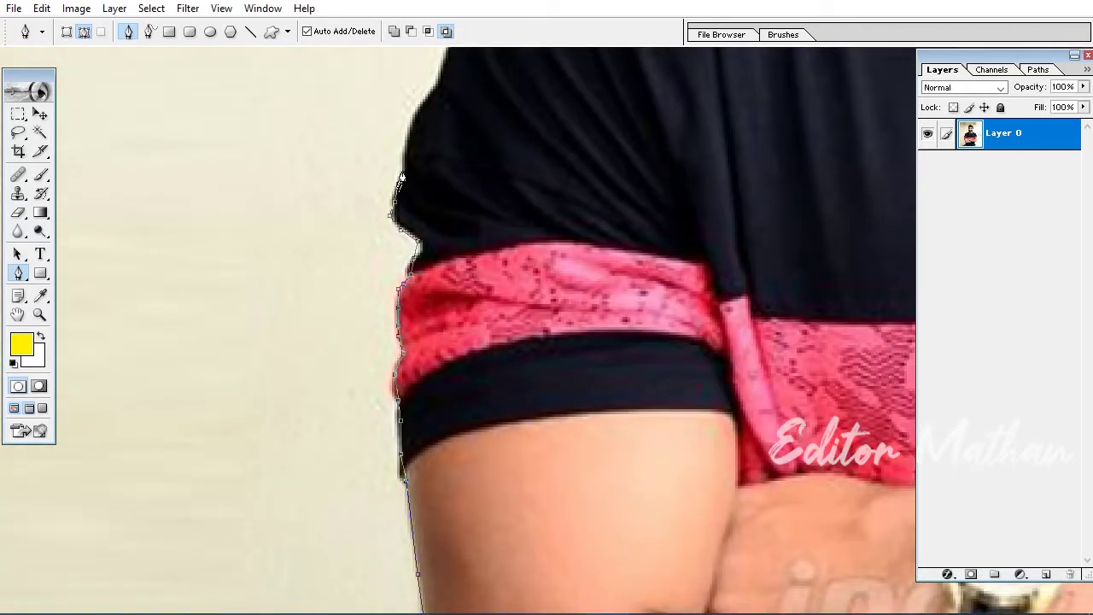
pyautogui.scroll(2, 401, 179)
pyautogui.scroll(3, 433, 213)
pyautogui.moveTo(536, 192); pyautogui.dragTo(591, 160)
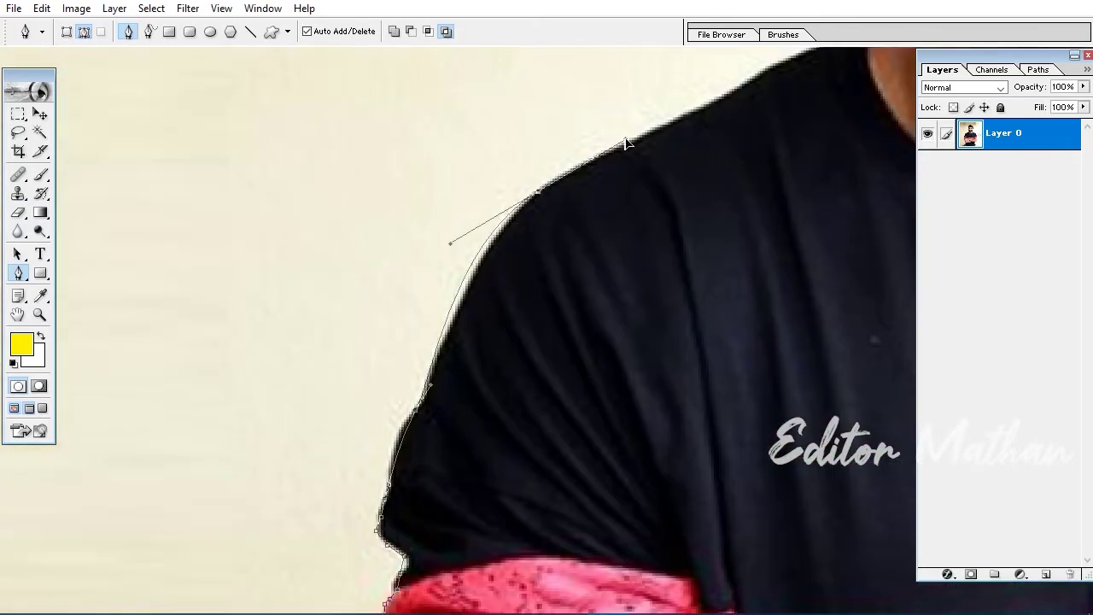
# Continue the outline up the neck, along the beard edge and the side of the face.
pyautogui.moveTo(781, 74); pyautogui.dragTo(516, 205)
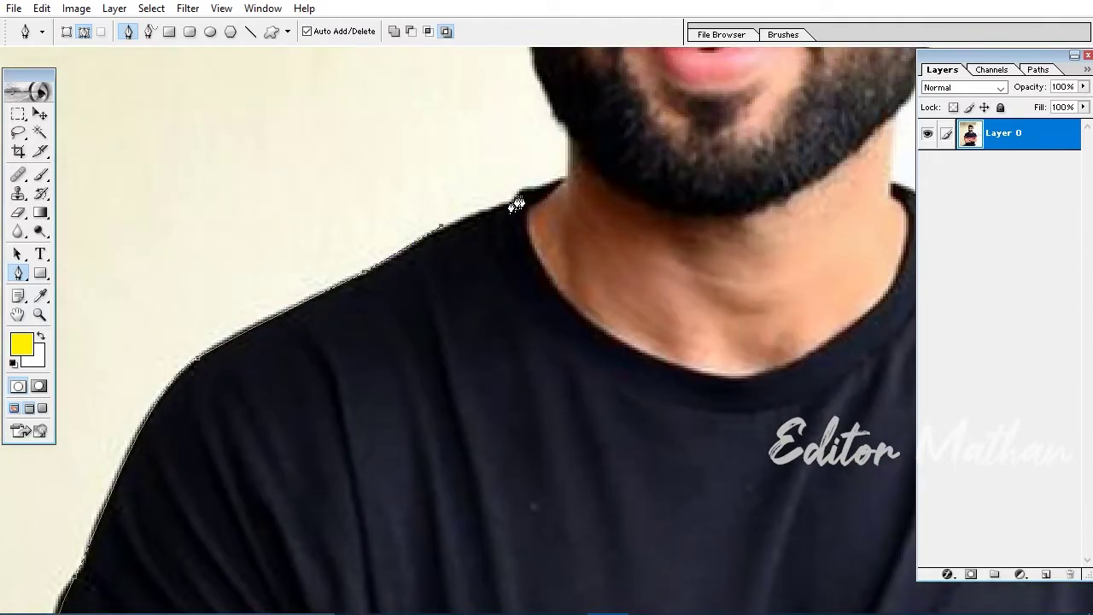
pyautogui.keyDown('alt'); pyautogui.click(542, 244); pyautogui.keyUp('alt')
pyautogui.keyDown('ctrl'); pyautogui.click(546, 278); pyautogui.keyUp('ctrl')
pyautogui.keyDown('ctrl'); pyautogui.click(590, 367); pyautogui.keyUp('ctrl')
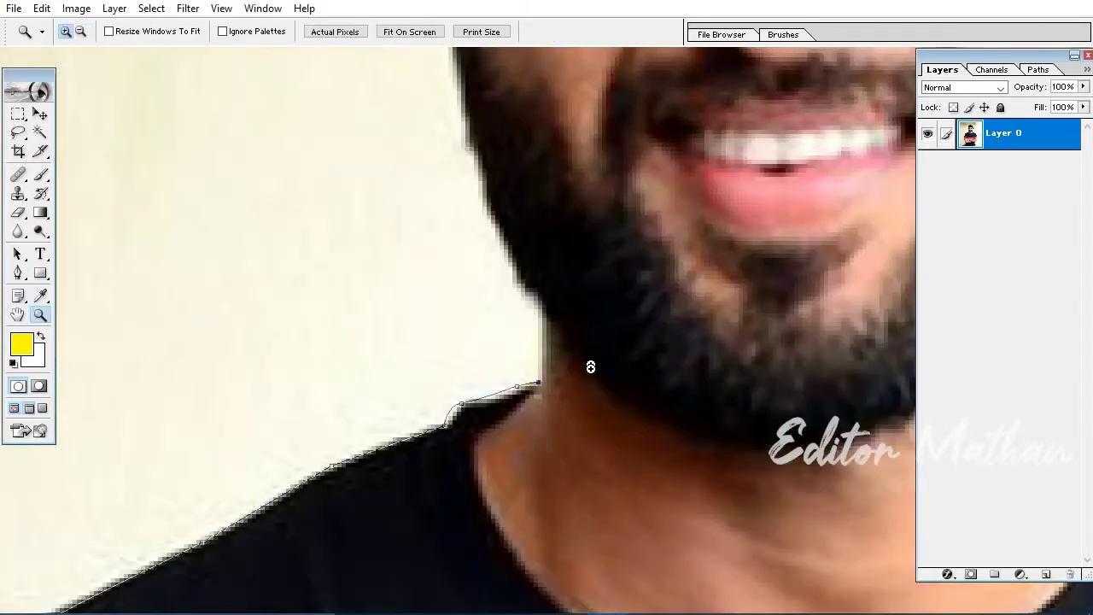
pyautogui.moveTo(484, 269); pyautogui.dragTo(477, 399)
pyautogui.moveTo(450, 230)
pyautogui.mouseDown()
pyautogui.moveTo(450, 167)
pyautogui.moveTo(456, 352)
pyautogui.mouseUp()
pyautogui.click(440, 280)
pyautogui.moveTo(382, 228); pyautogui.dragTo(401, 303)
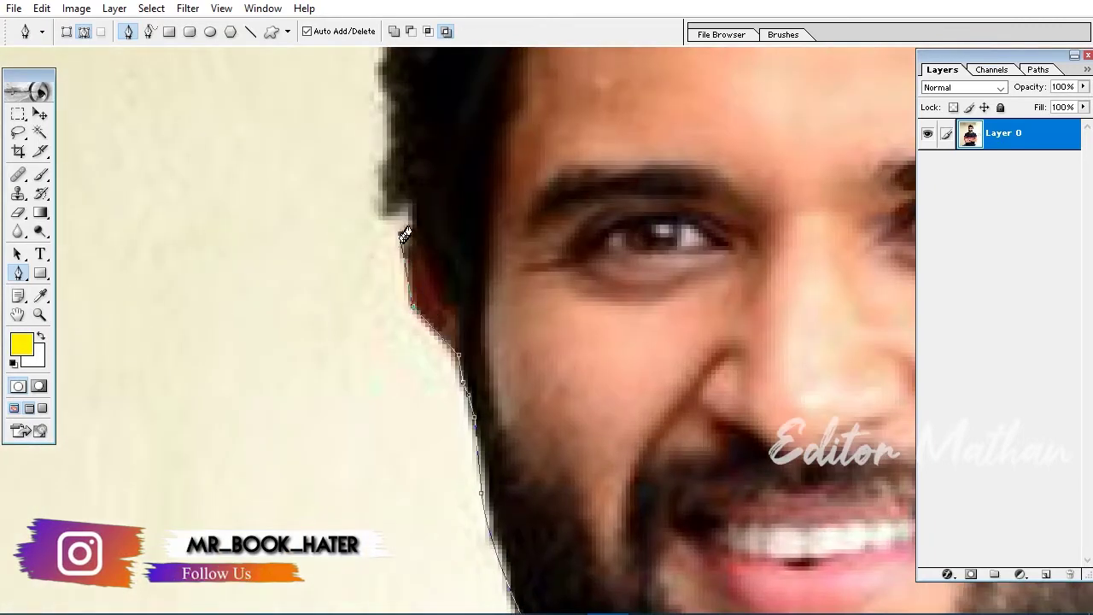
pyautogui.moveTo(385, 160); pyautogui.dragTo(444, 410)
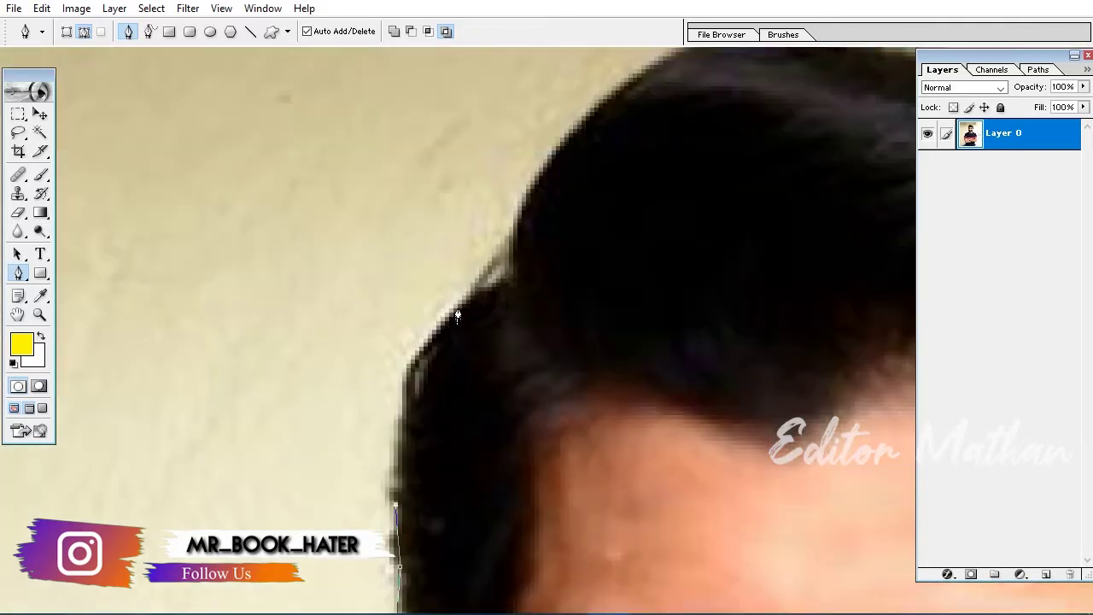
# Trace the path across the top of the hair, redoing misplaced hairline anchors.
pyautogui.moveTo(458, 316)
pyautogui.mouseDown()
pyautogui.moveTo(518, 280)
pyautogui.moveTo(356, 423)
pyautogui.mouseUp()
pyautogui.moveTo(414, 250); pyautogui.dragTo(506, 203)
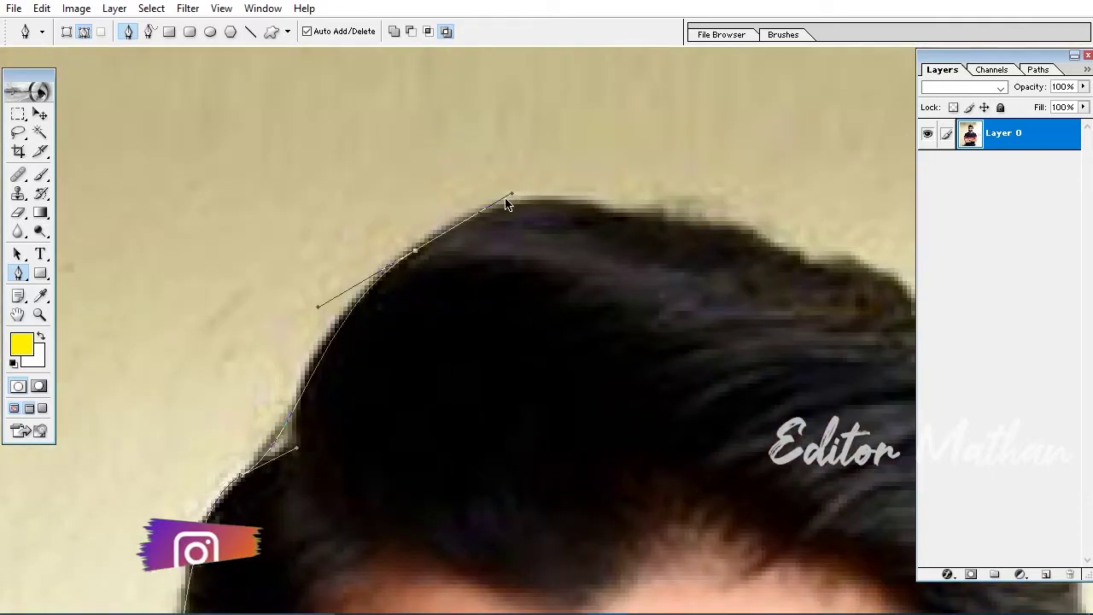
pyautogui.hotkey('ctrl', 'z')
pyautogui.moveTo(434, 229)
pyautogui.mouseDown()
pyautogui.moveTo(488, 232)
pyautogui.moveTo(549, 208)
pyautogui.mouseUp()
pyautogui.hotkey('ctrl', 'z')
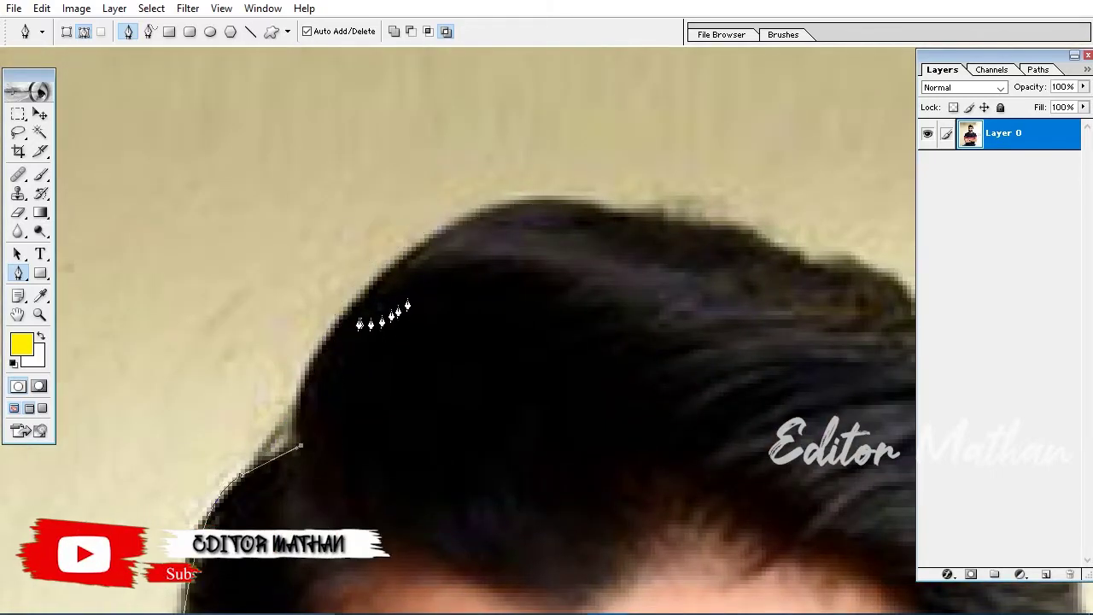
pyautogui.moveTo(338, 316); pyautogui.dragTo(398, 274)
pyautogui.moveTo(517, 201); pyautogui.dragTo(595, 210)
pyautogui.click(653, 213)
pyautogui.click(737, 227)
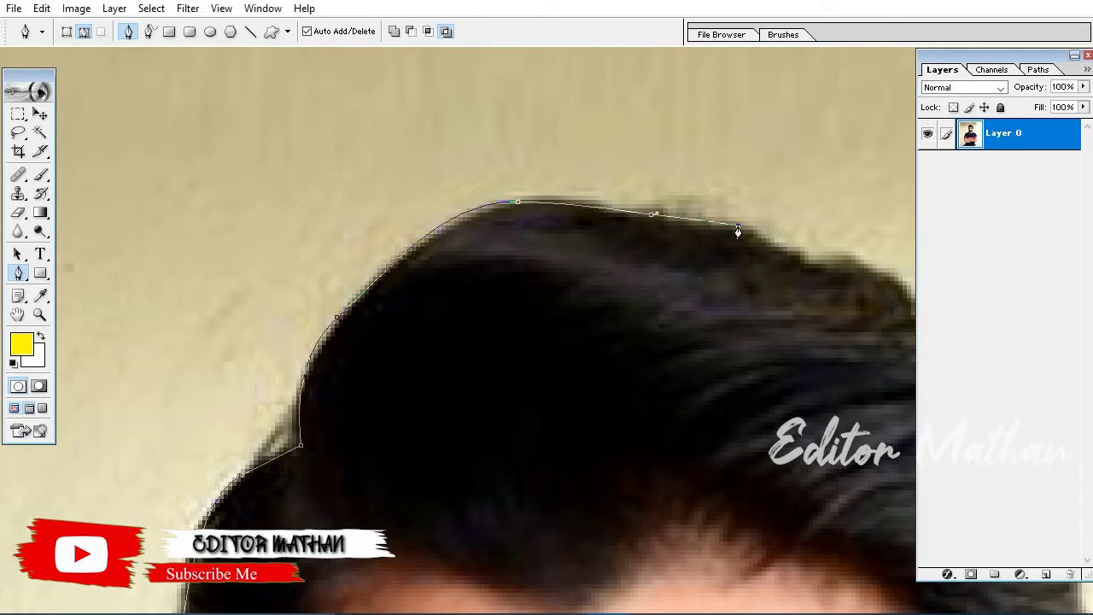
pyautogui.moveTo(738, 231); pyautogui.dragTo(341, 142)
# Carry the outline down the left side of the hair along the hairline.
pyautogui.click(310, 144)
pyautogui.moveTo(386, 207); pyautogui.dragTo(386, 220)
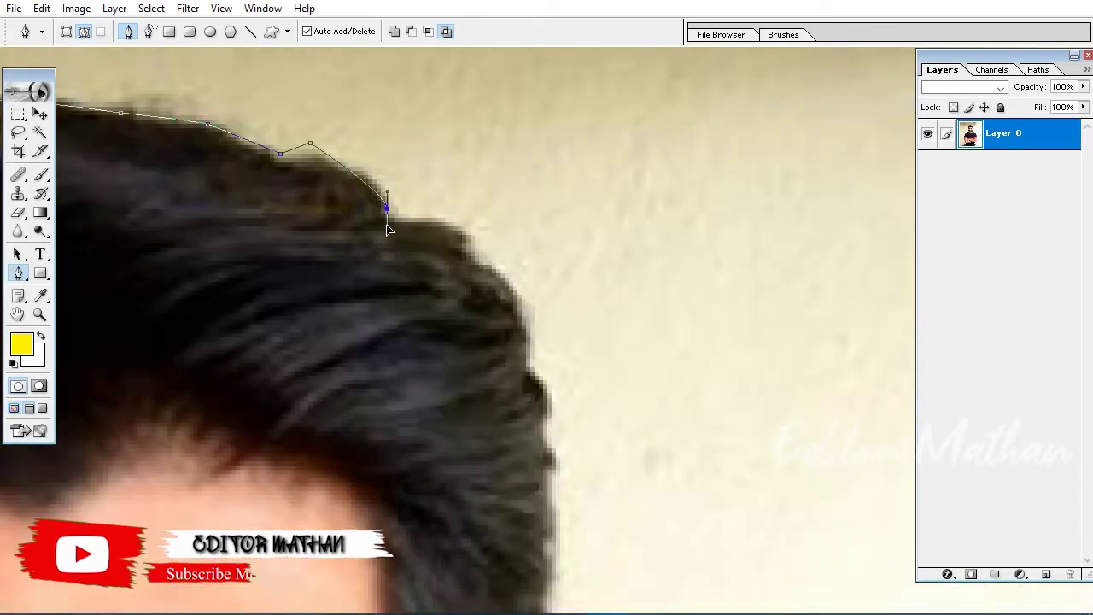
pyautogui.hotkey('ctrl', 'z')
pyautogui.click(320, 156)
pyautogui.click(380, 182)
pyautogui.click(399, 220)
pyautogui.click(459, 223)
pyautogui.click(472, 270)
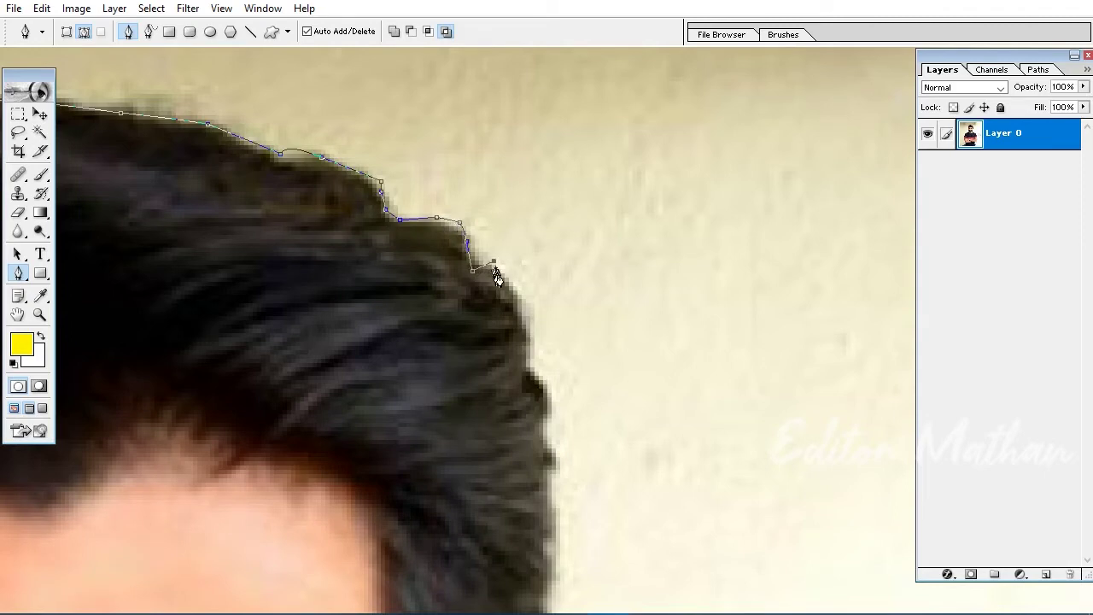
# Trace down the hair and ear edge to the jaw line.
pyautogui.moveTo(550, 493); pyautogui.dragTo(551, 258)
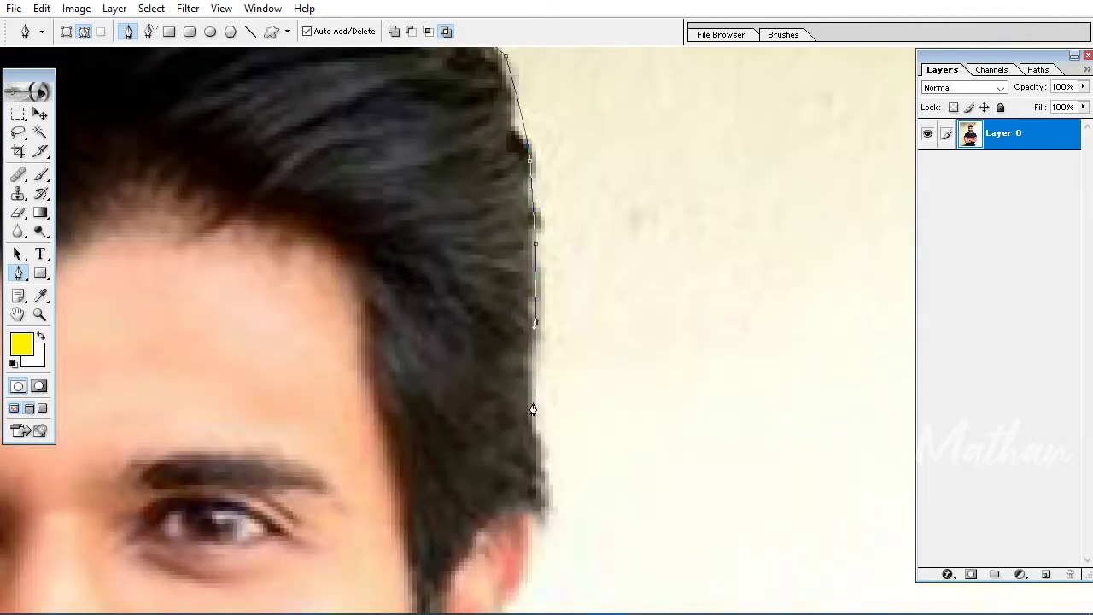
pyautogui.click(527, 507)
pyautogui.click(524, 566)
pyautogui.moveTo(515, 590); pyautogui.dragTo(515, 408)
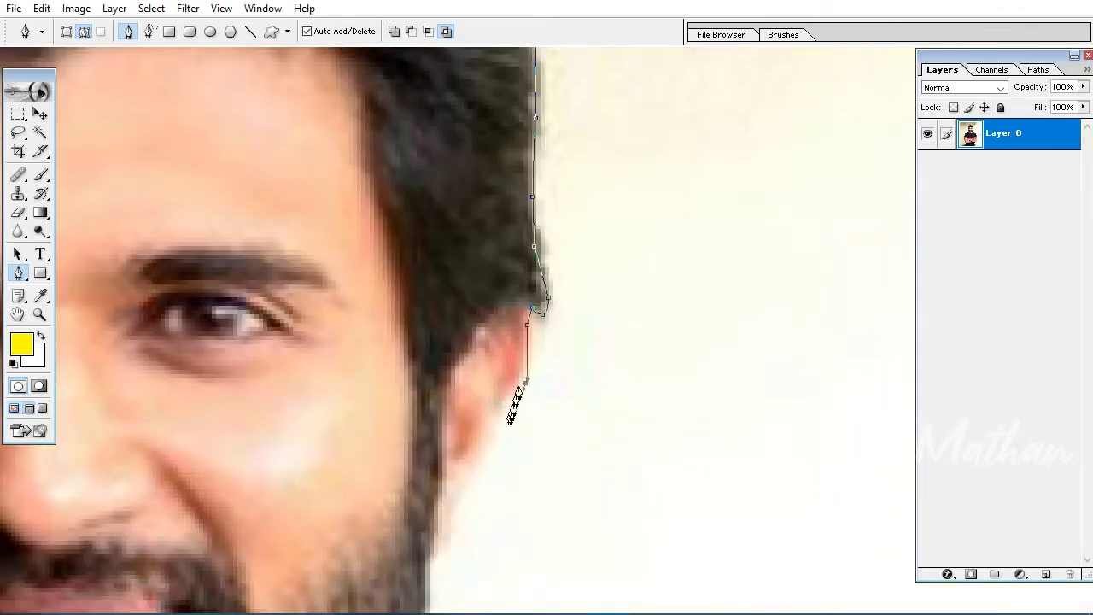
pyautogui.moveTo(436, 522); pyautogui.dragTo(450, 294)
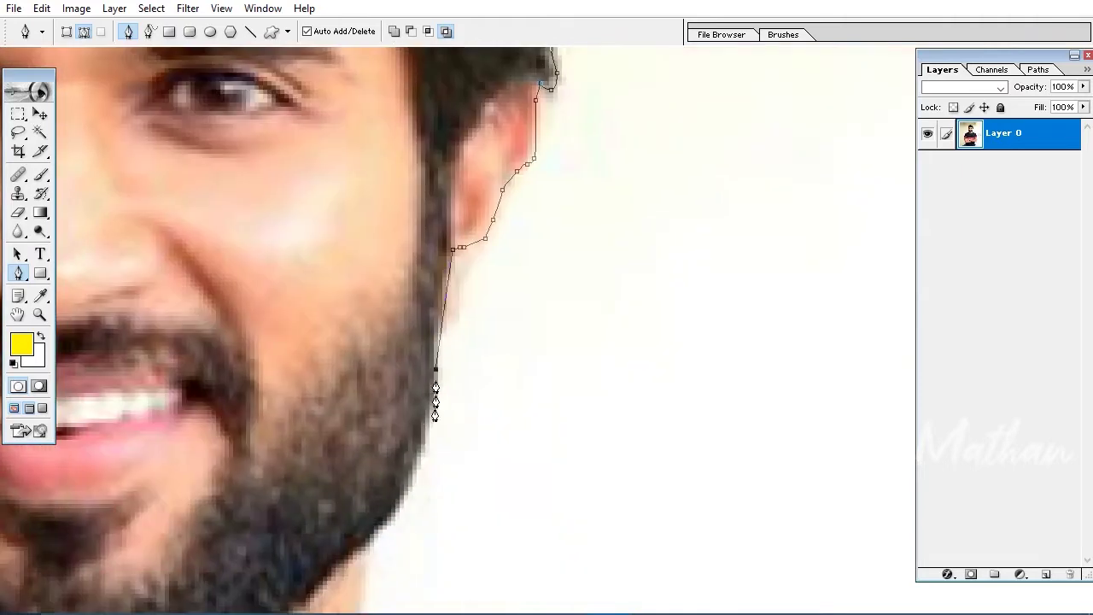
pyautogui.moveTo(424, 390)
pyautogui.mouseDown()
pyautogui.moveTo(410, 549)
pyautogui.moveTo(456, 259)
pyautogui.moveTo(401, 277)
pyautogui.mouseUp()
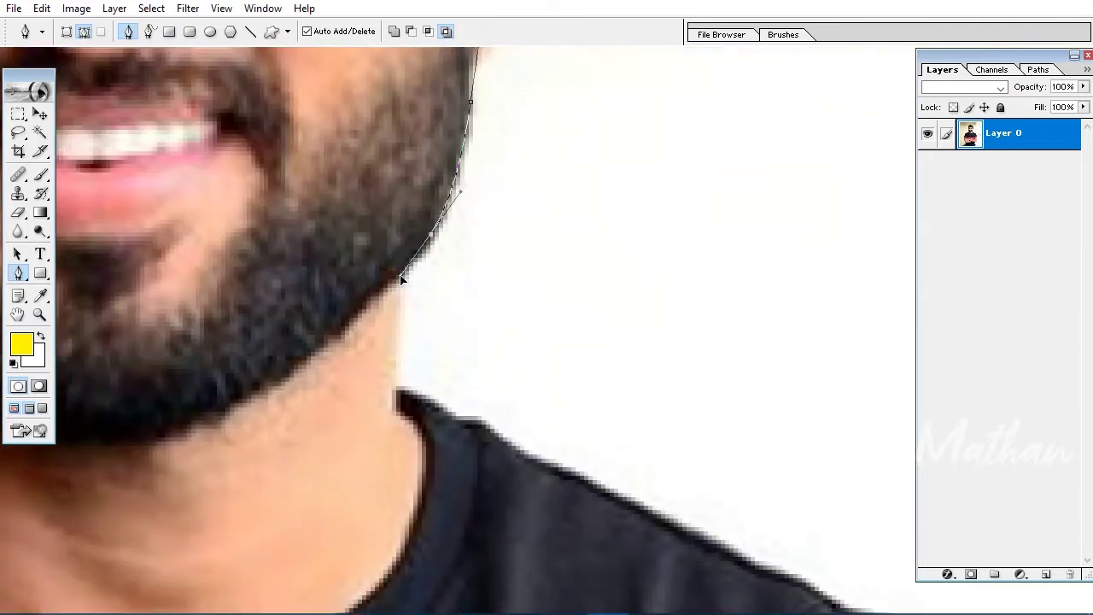
# Follow the shoulder edge with straight and curved anchors.
pyautogui.moveTo(411, 401); pyautogui.dragTo(341, 270)
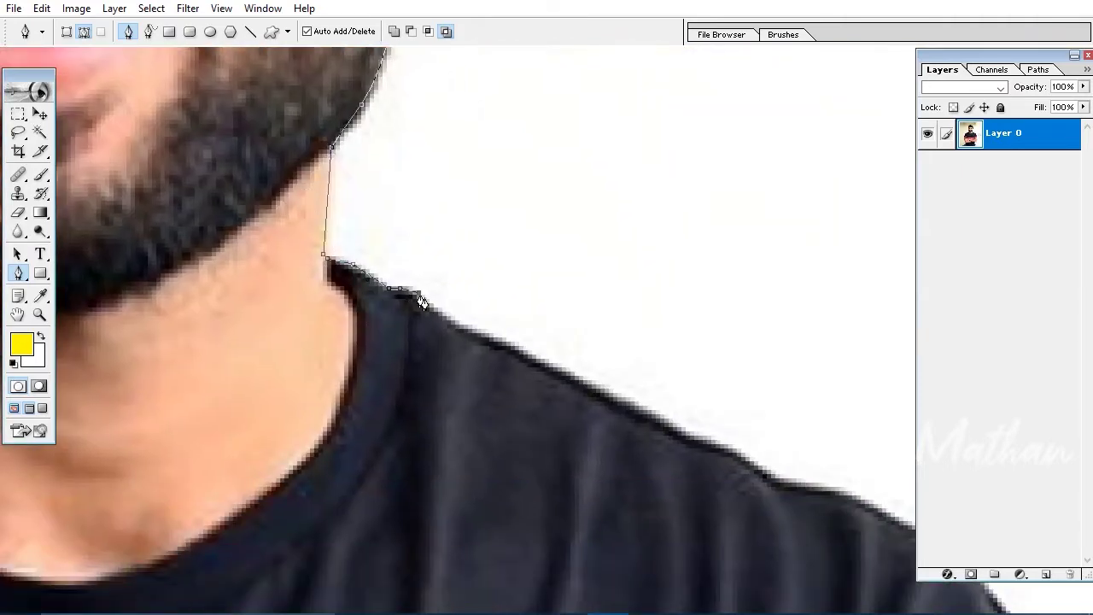
pyautogui.click(500, 343)
pyautogui.click(561, 378)
pyautogui.click(649, 424)
pyautogui.moveTo(712, 452); pyautogui.dragTo(397, 352)
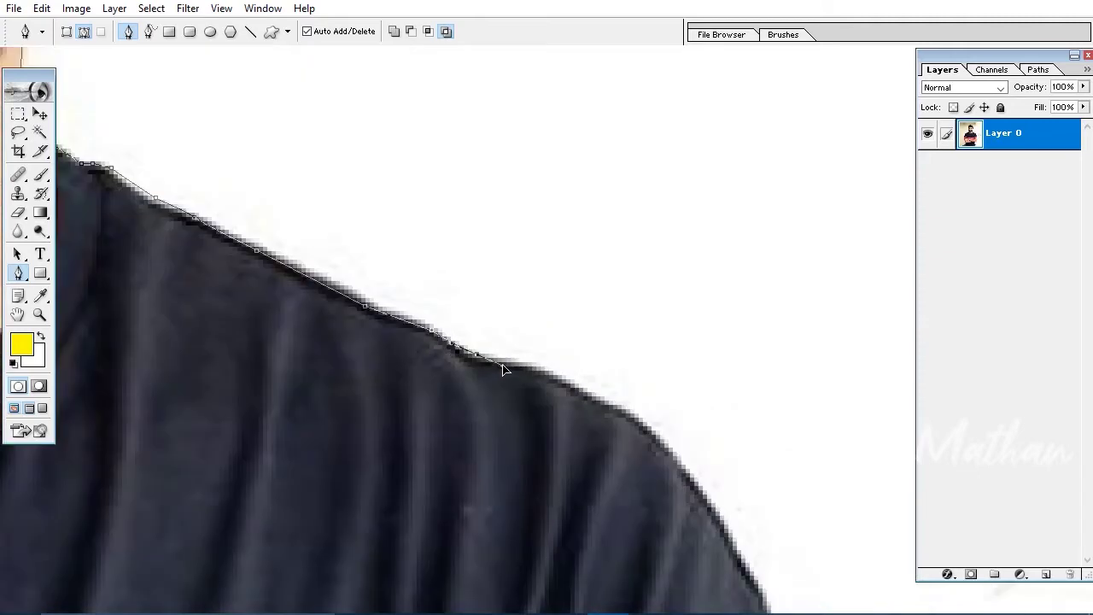
pyautogui.moveTo(601, 405); pyautogui.dragTo(407, 178)
pyautogui.moveTo(556, 336); pyautogui.dragTo(585, 435)
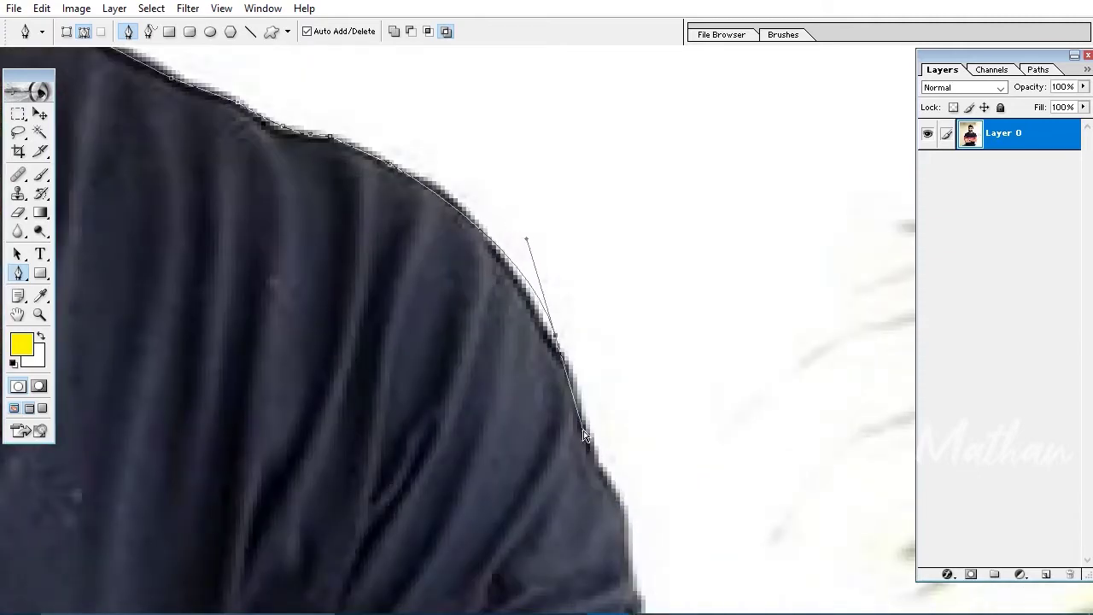
pyautogui.moveTo(514, 283); pyautogui.dragTo(549, 349)
# Trace down the pink sleeve band and the arm to its outer edge.
pyautogui.moveTo(578, 435); pyautogui.dragTo(529, 334)
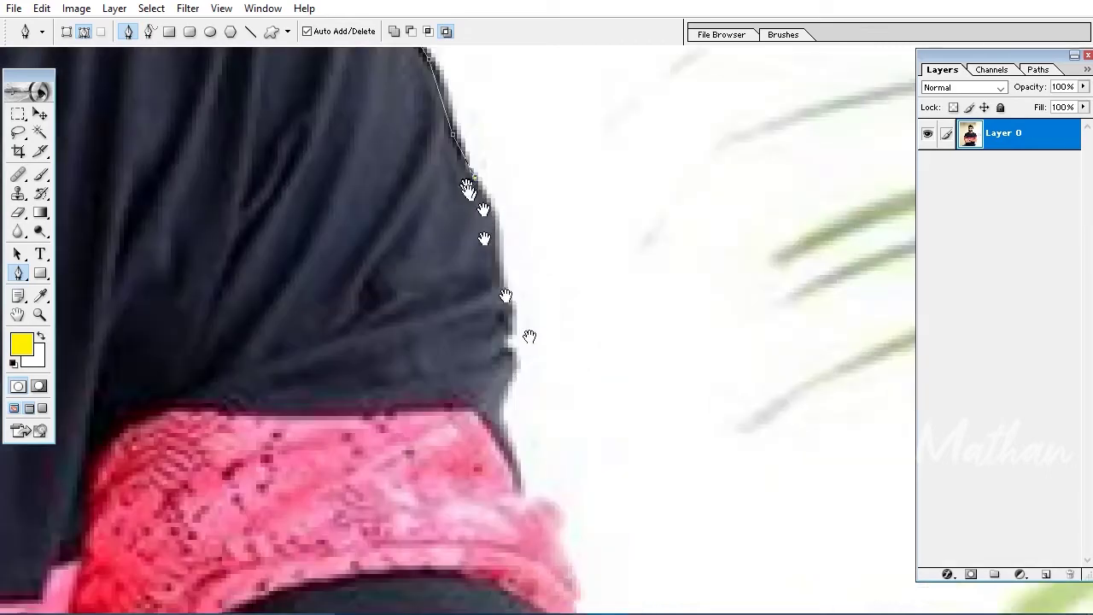
pyautogui.click(504, 296)
pyautogui.click(501, 362)
pyautogui.click(492, 404)
pyautogui.click(494, 436)
pyautogui.moveTo(497, 456); pyautogui.dragTo(450, 247)
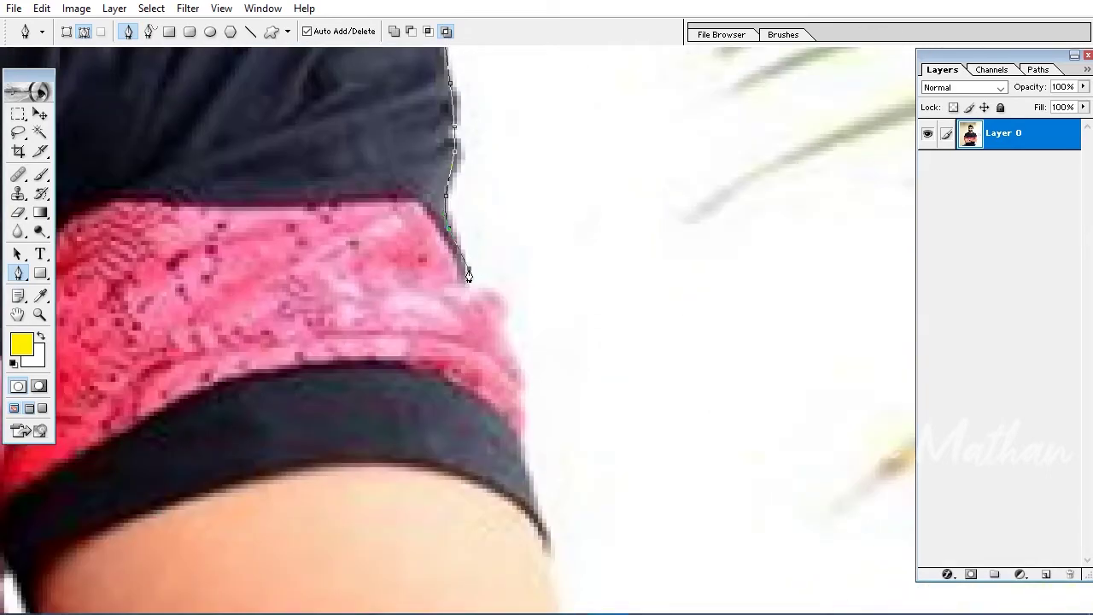
pyautogui.click(543, 590)
pyautogui.moveTo(543, 593); pyautogui.dragTo(500, 265)
pyautogui.click(520, 410)
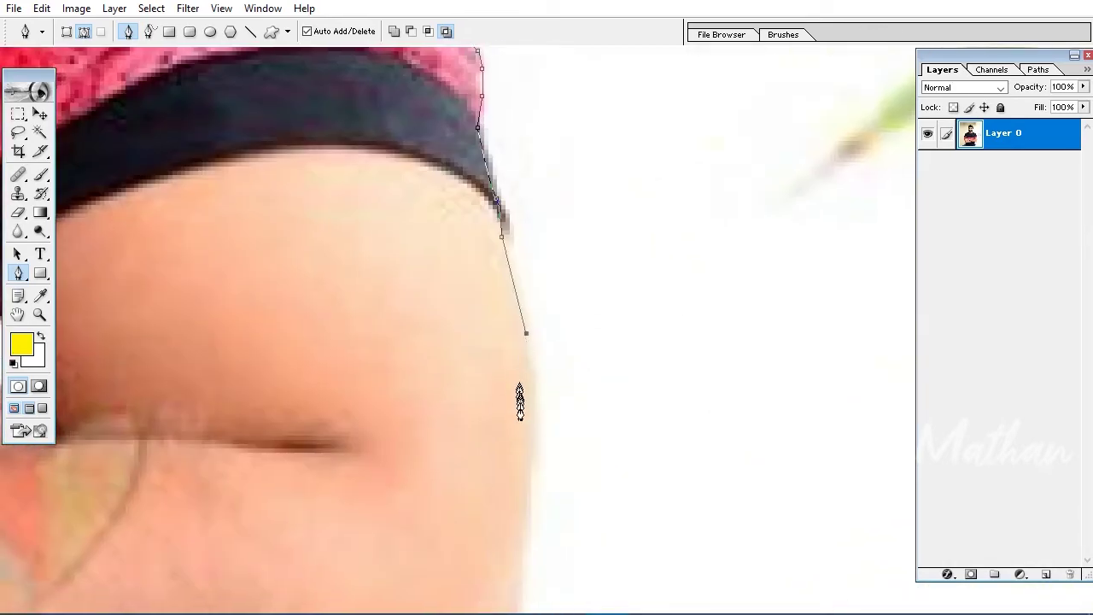
pyautogui.moveTo(519, 419); pyautogui.dragTo(523, 171)
pyautogui.click(523, 269)
pyautogui.click(511, 335)
# Curve the path around the elbow and under the forearm to where it meets the shirt.
pyautogui.moveTo(507, 378); pyautogui.dragTo(546, 139)
pyautogui.click(520, 288)
pyautogui.click(473, 407)
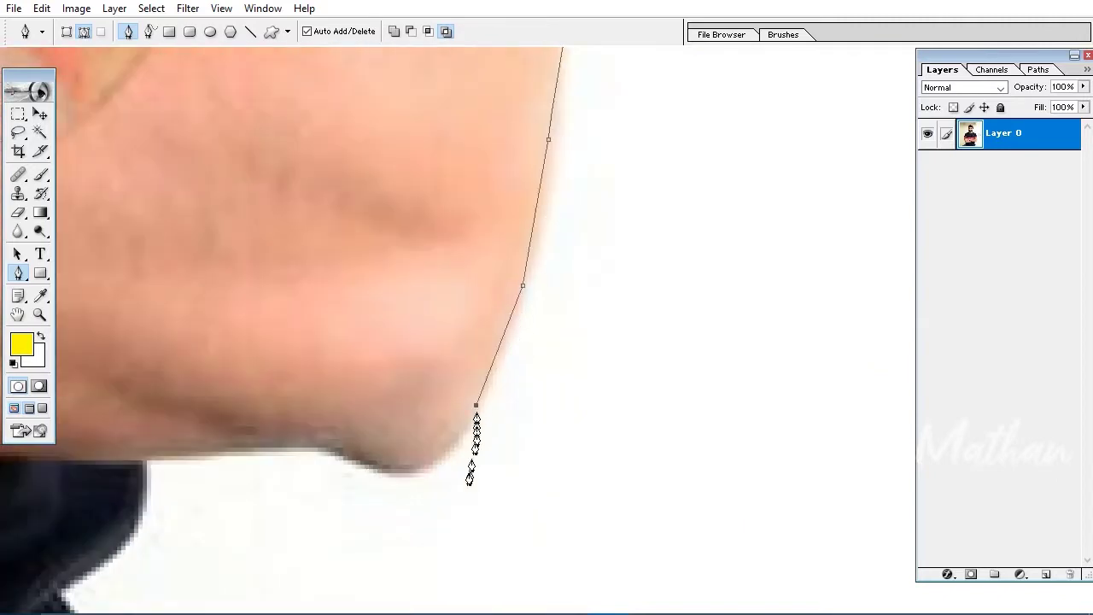
pyautogui.moveTo(469, 466); pyautogui.dragTo(551, 327)
pyautogui.moveTo(408, 309); pyautogui.dragTo(218, 309)
pyautogui.hotkey('ctrl', 'z')
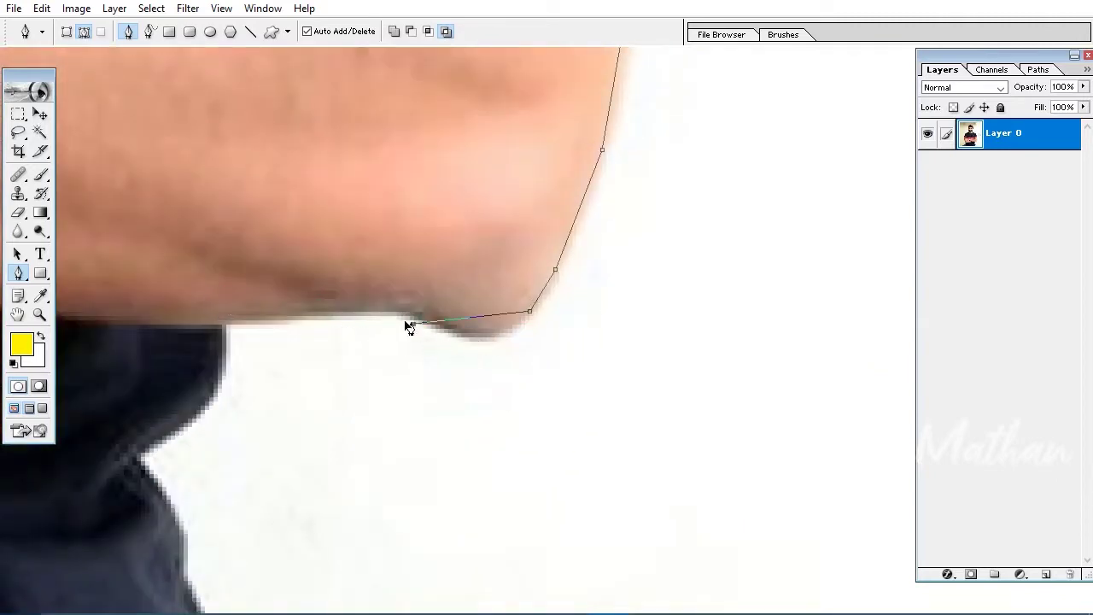
pyautogui.moveTo(408, 325)
pyautogui.mouseDown()
pyautogui.moveTo(298, 317)
pyautogui.moveTo(549, 337)
pyautogui.mouseUp()
pyautogui.click(447, 324)
# Continue the outline down the shirt's side edge below the arm.
pyautogui.moveTo(456, 366); pyautogui.dragTo(506, 187)
pyautogui.click(478, 143)
pyautogui.click(470, 209)
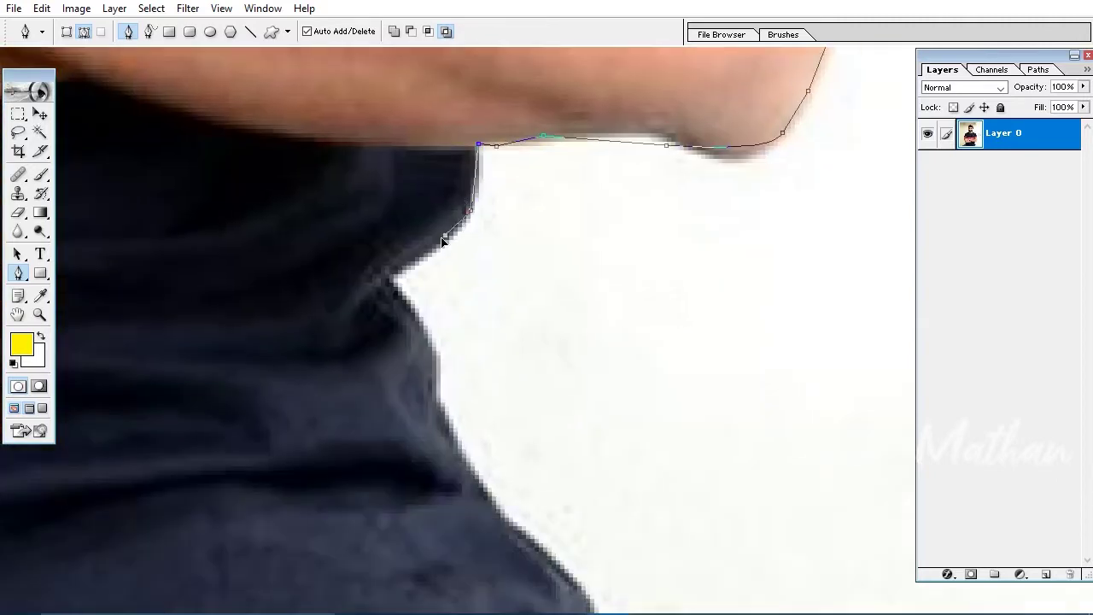
pyautogui.moveTo(442, 242); pyautogui.dragTo(446, 196)
pyautogui.click(418, 256)
pyautogui.moveTo(429, 256); pyautogui.dragTo(438, 109)
pyautogui.click(476, 211)
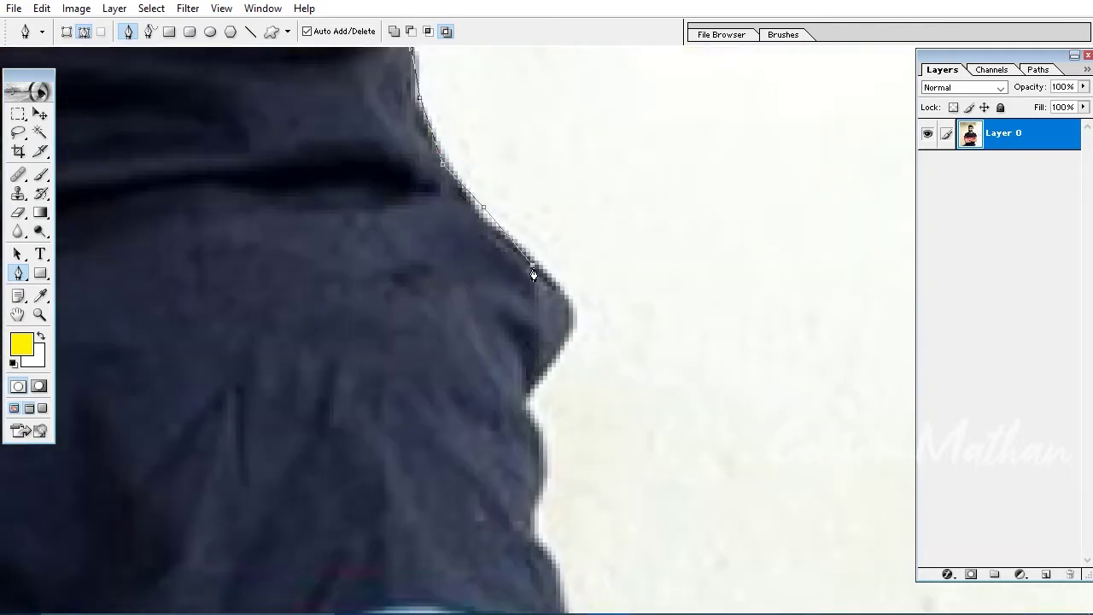
pyautogui.click(529, 422)
# Finish the lower shirt edge and run the path below the photo's bottom edge.
pyautogui.moveTo(546, 448); pyautogui.dragTo(550, 363)
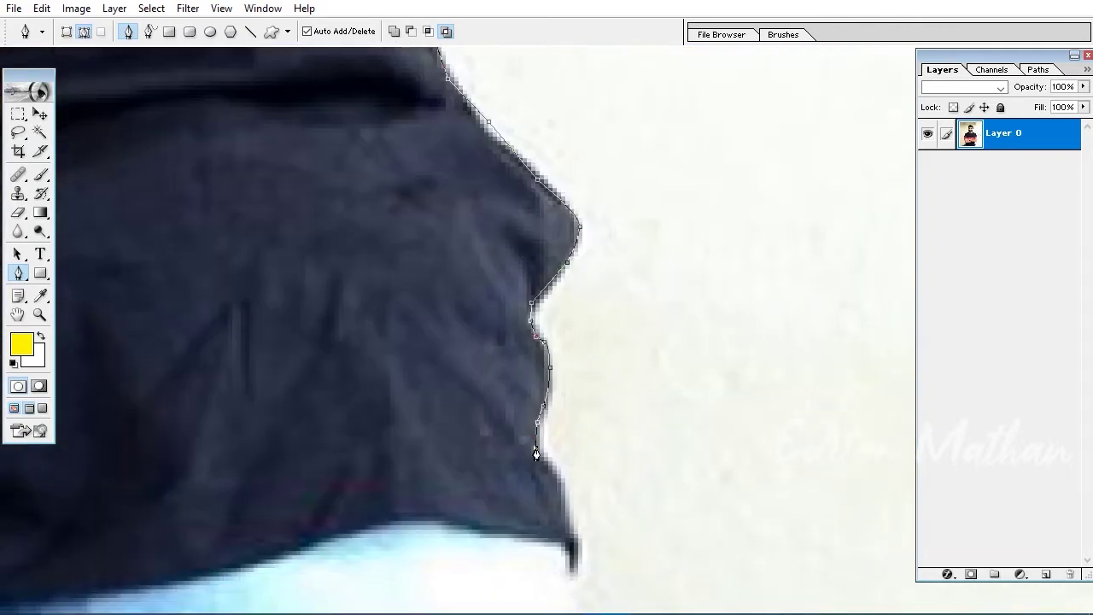
pyautogui.moveTo(588, 237); pyautogui.dragTo(634, 237)
pyautogui.click(607, 482)
pyautogui.click(620, 538)
pyautogui.hotkey('ctrl', '-')
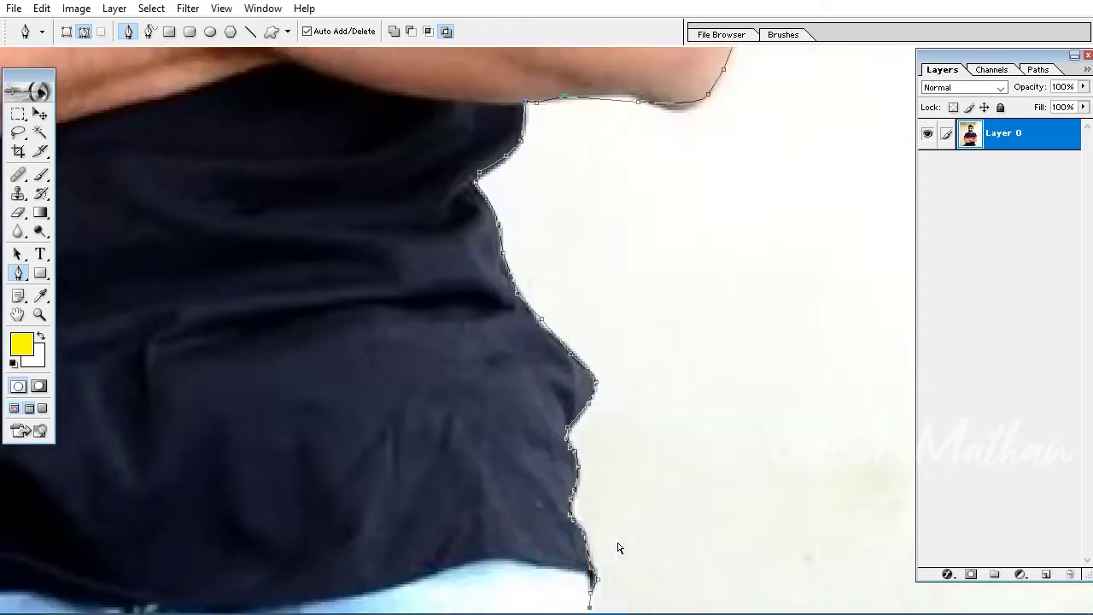
pyautogui.hotkey('ctrl', '-')
pyautogui.hotkey('ctrl', '-')
pyautogui.click(631, 590)
pyautogui.click(557, 592)
pyautogui.click(503, 591)
# Close the path, load it as a selection and feather it by 2 pixels.
pyautogui.click(470, 561)
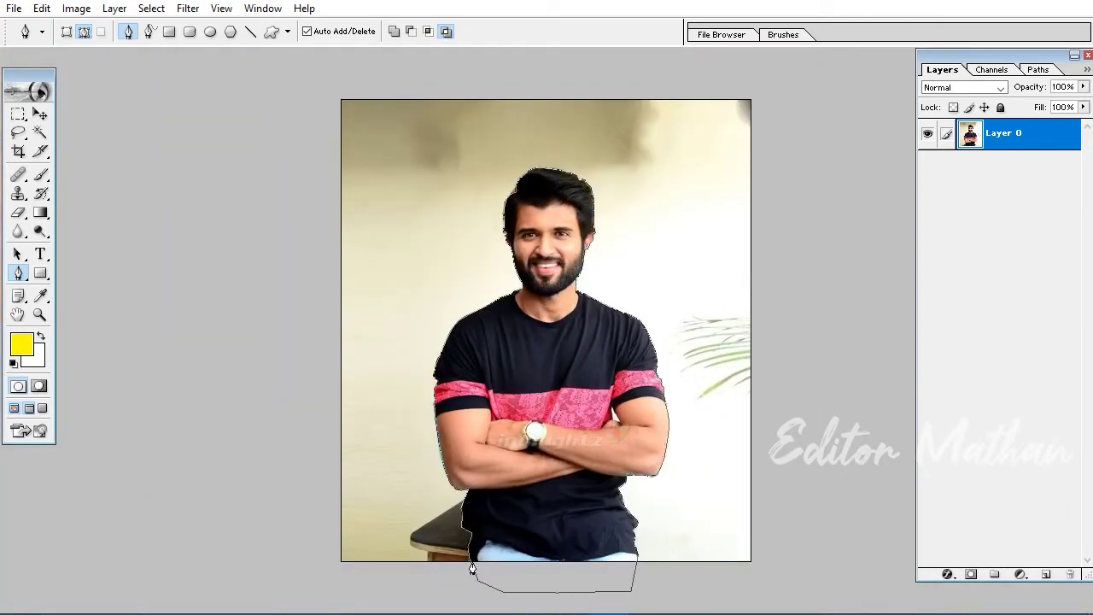
pyautogui.hotkey('ctrl', 'Return')
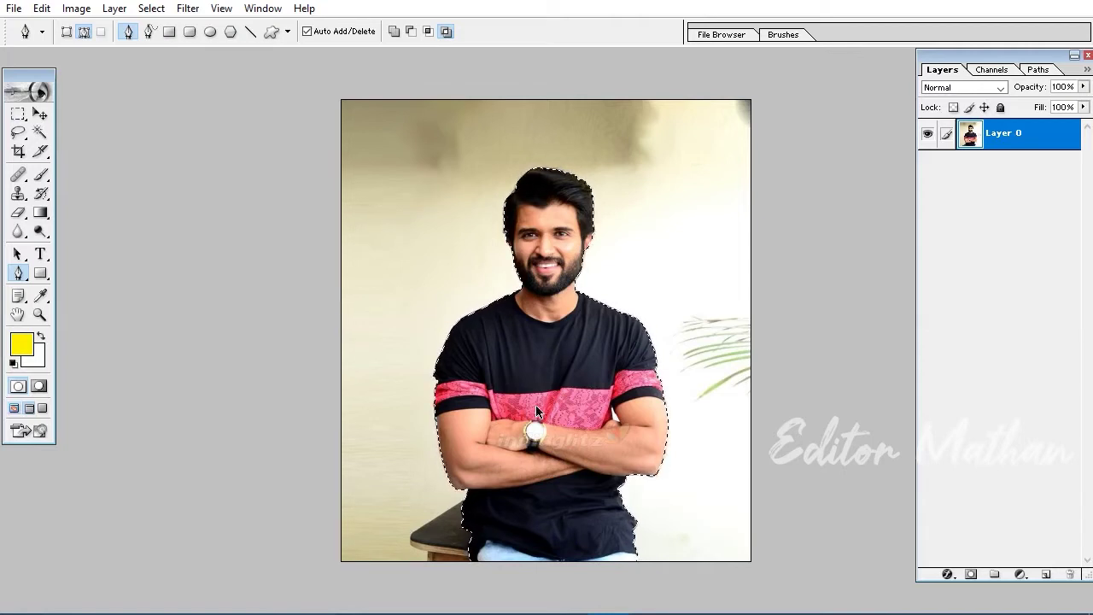
pyautogui.hotkey('ctrl', 'alt', 'd')
pyautogui.write('2')
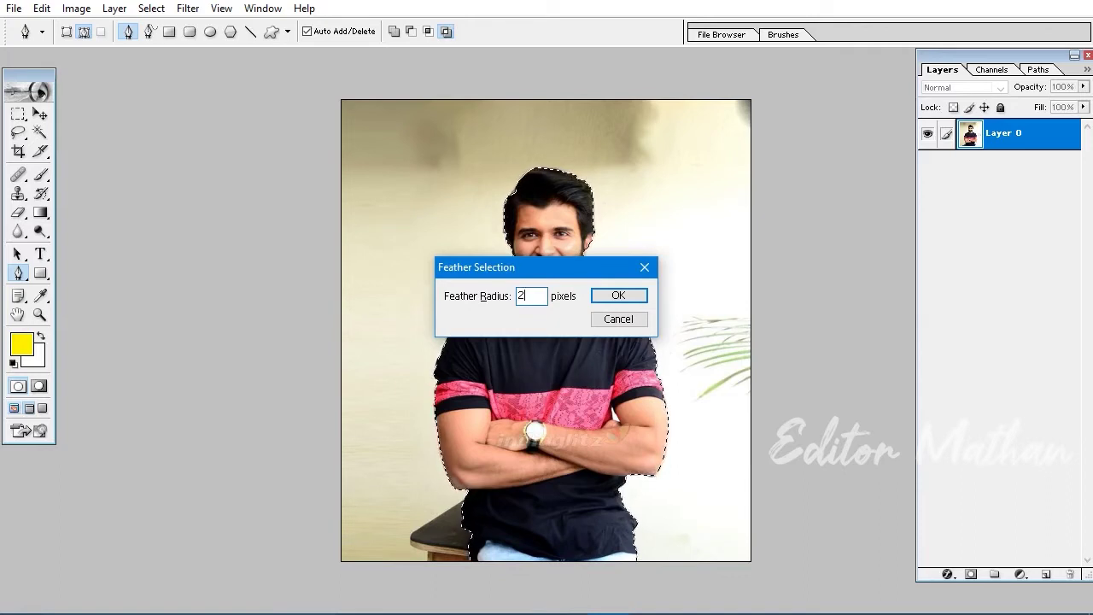
pyautogui.press('Return')
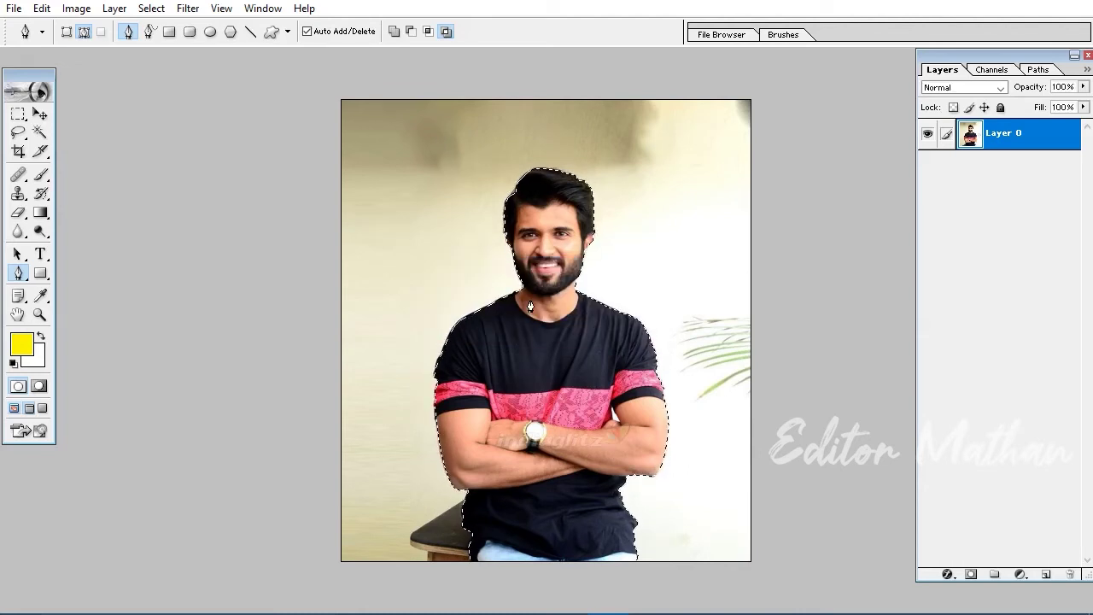
# Copy the selected man onto Layer 1, nudge it and zoom into the hair edge.
pyautogui.press('v')
pyautogui.hotkey('ctrl', 'j')
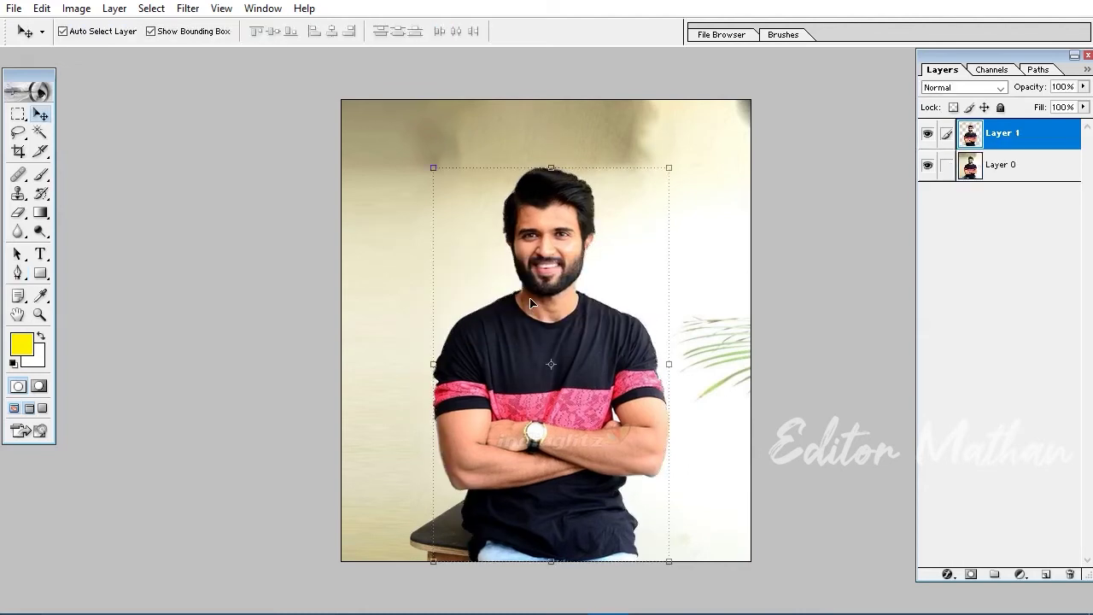
pyautogui.moveTo(555, 353); pyautogui.dragTo(565, 376)
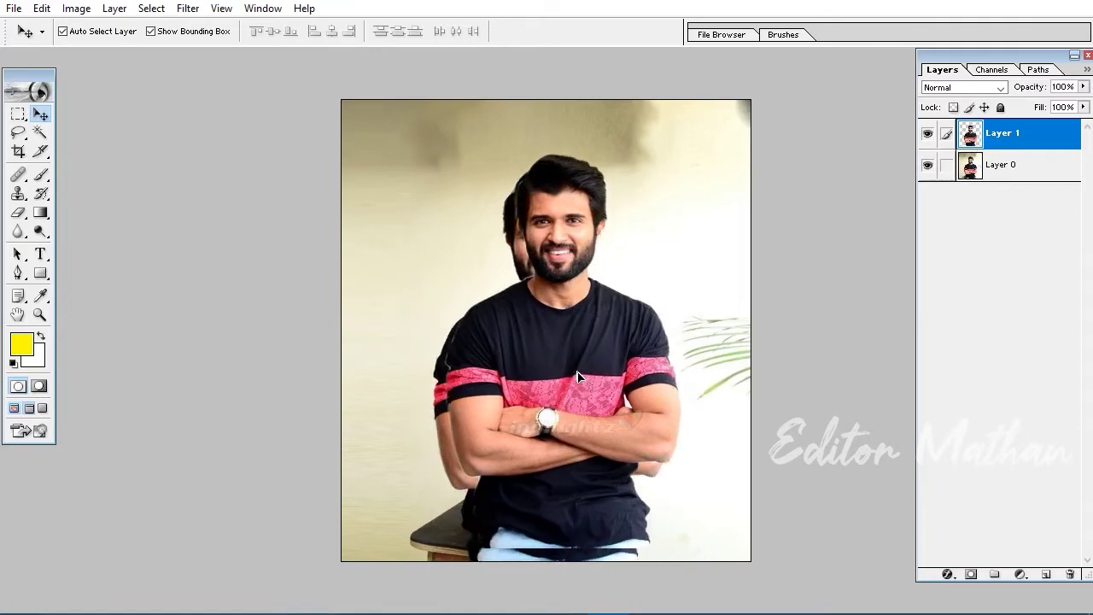
pyautogui.press('z')
pyautogui.click(542, 368)
pyautogui.click(541, 368)
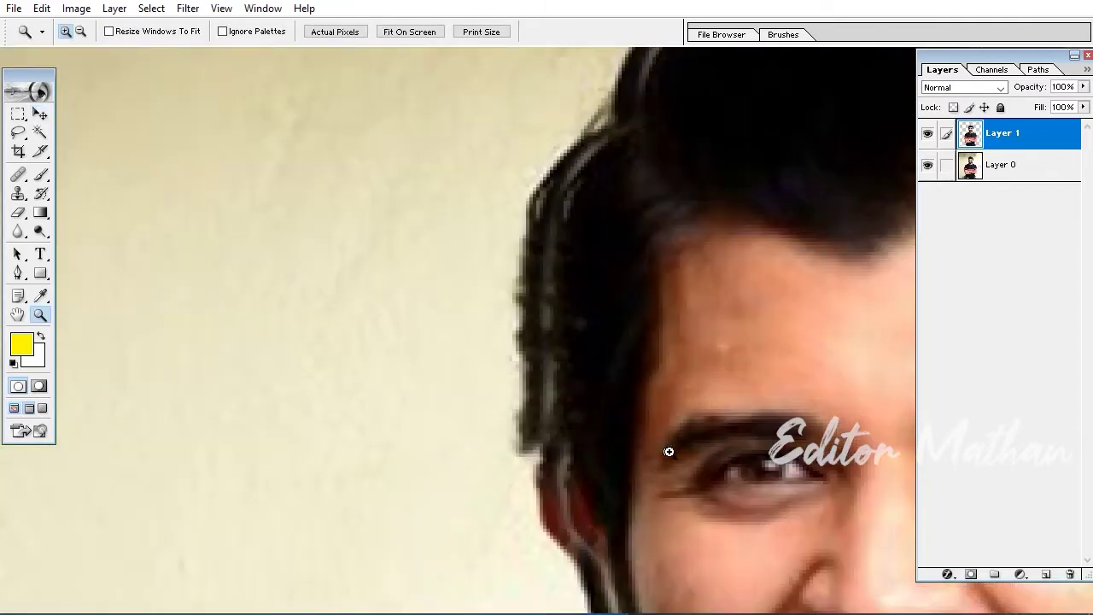
# Shift Layer 1 aside to check its cut edge, then realign it over the original figure.
pyautogui.press('v')
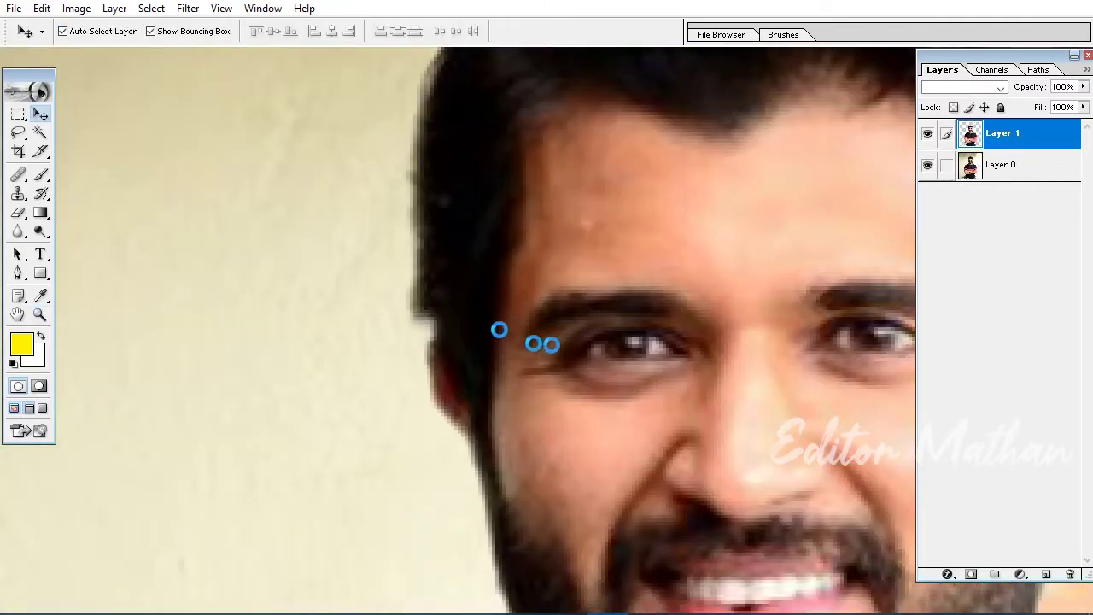
pyautogui.moveTo(726, 359)
pyautogui.mouseDown()
pyautogui.moveTo(645, 365)
pyautogui.moveTo(629, 378)
pyautogui.mouseUp()
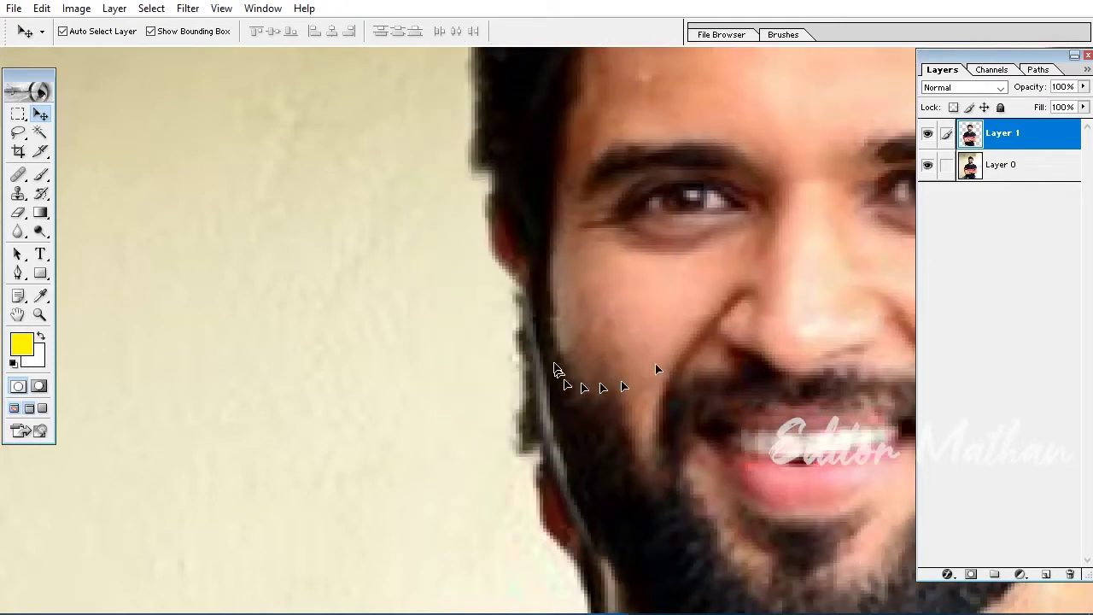
pyautogui.scroll(-5, 585, 410)
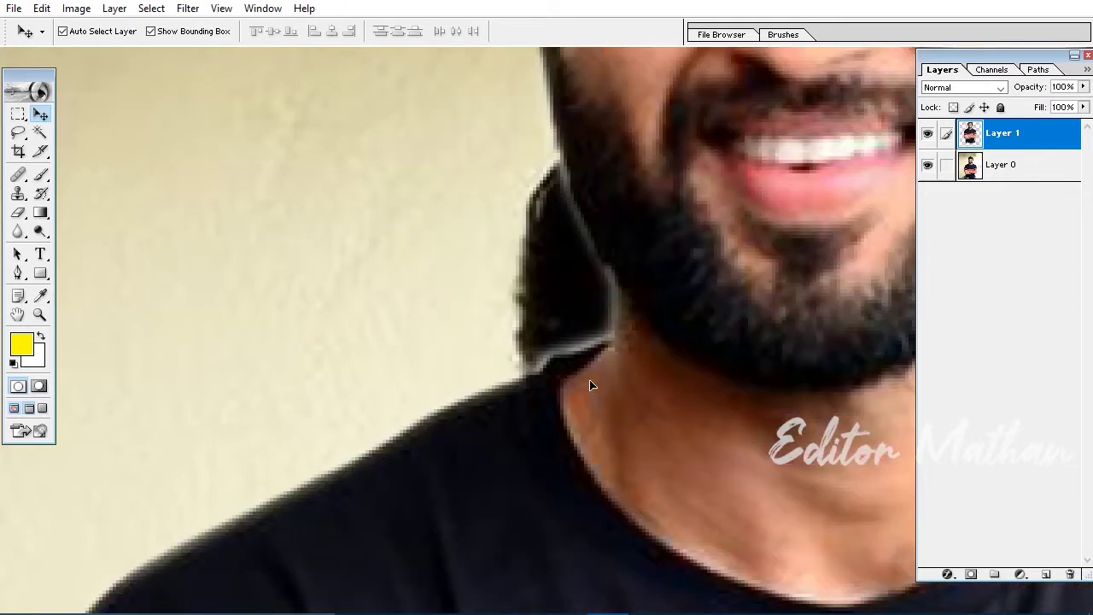
pyautogui.hotkey('ctrl', '0')
pyautogui.moveTo(560, 435); pyautogui.dragTo(568, 439)
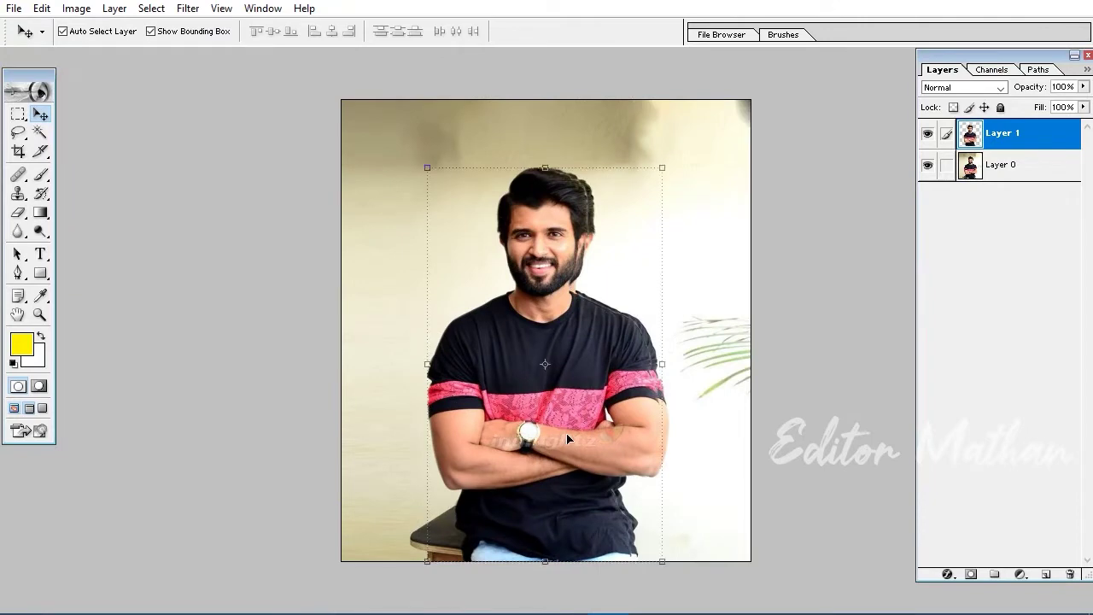
# Return to windowed view and drag the cut-out man into the Flex 5X3 banner.
pyautogui.press('f')
pyautogui.press('f')
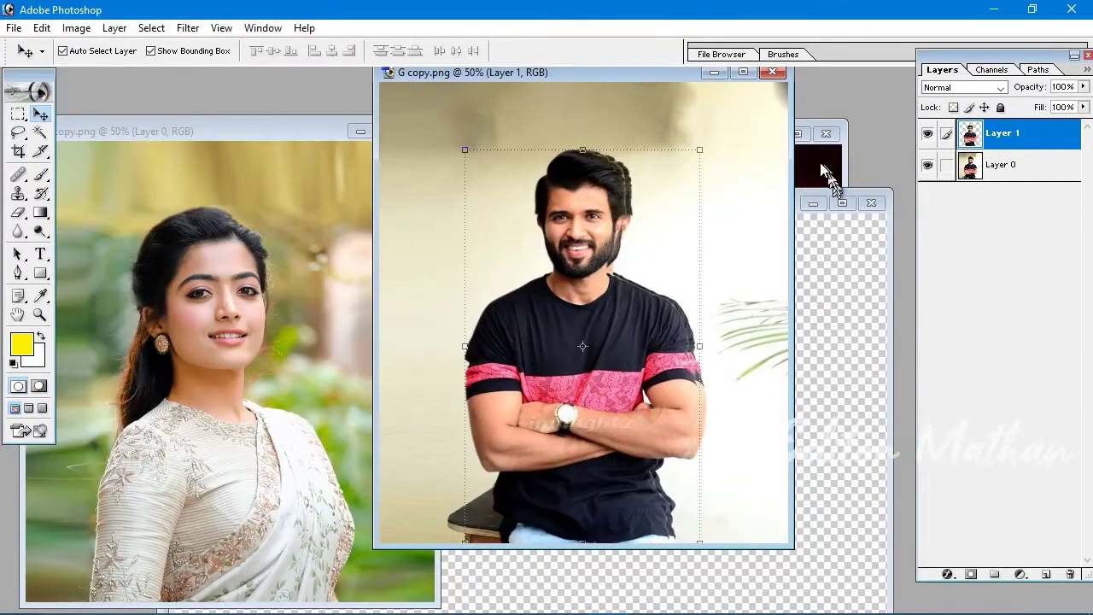
pyautogui.click(820, 162)
pyautogui.press('f')
pyautogui.press('f')
pyautogui.press('f')
pyautogui.click(555, 293)
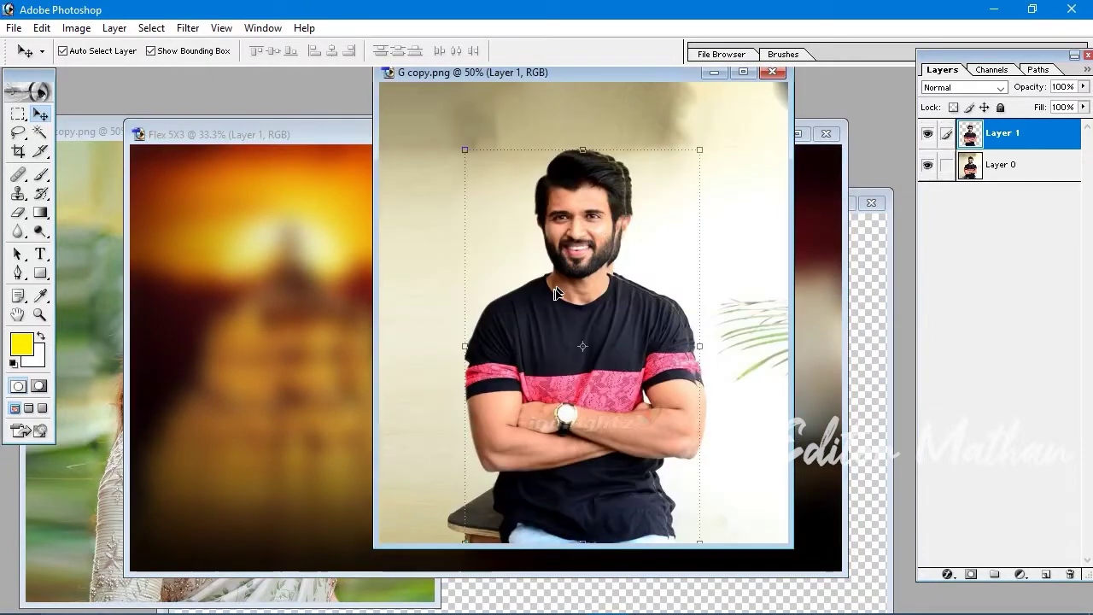
pyautogui.moveTo(555, 293); pyautogui.dragTo(220, 344)
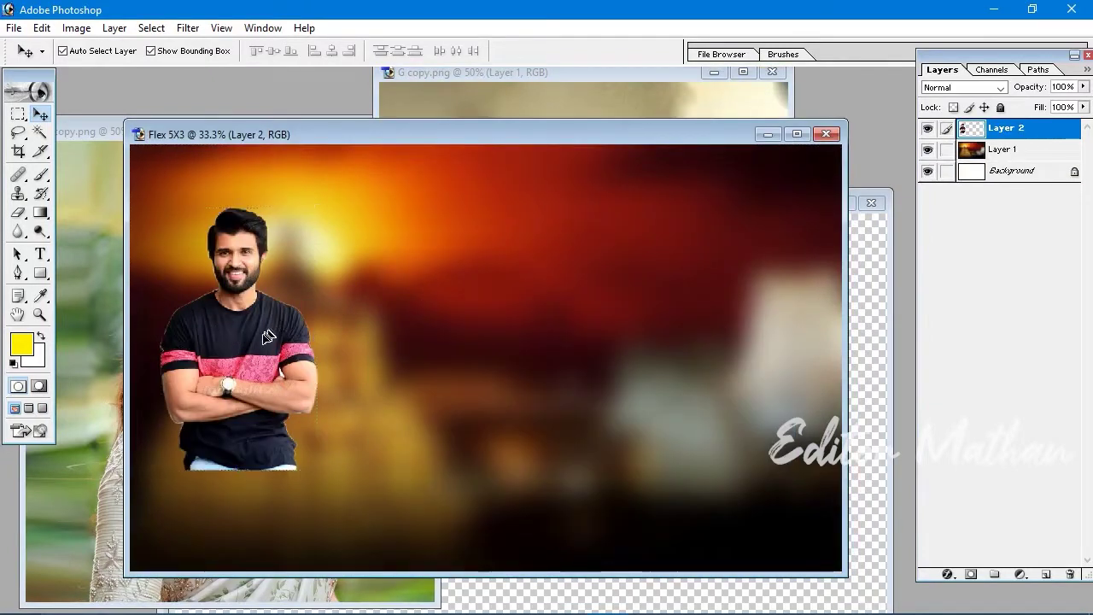
# Close the man's source photo without saving changes.
pyautogui.click(781, 84)
pyautogui.click(773, 74)
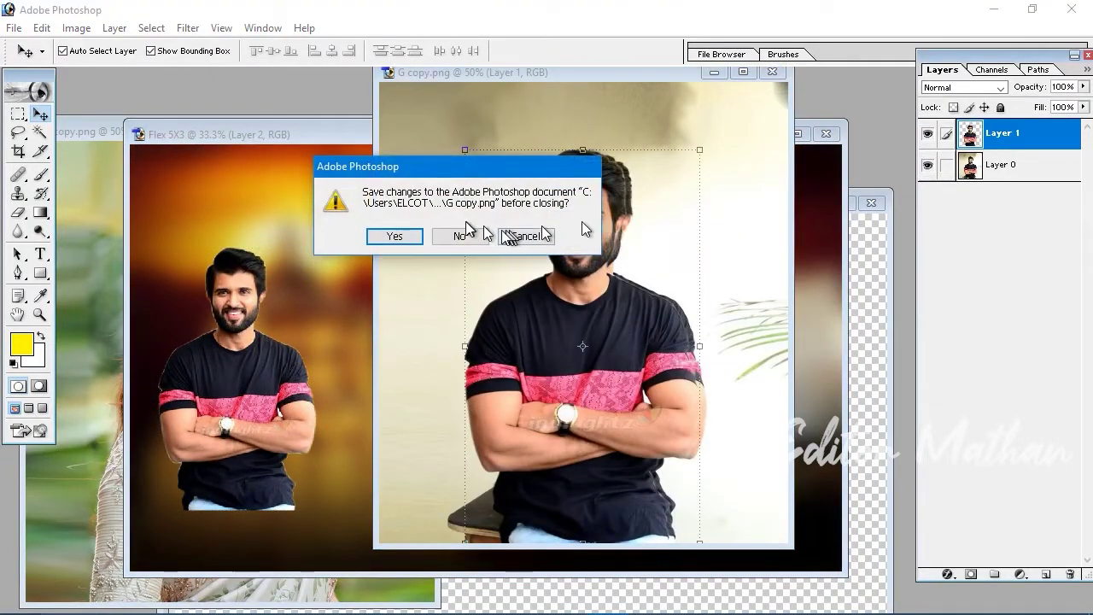
pyautogui.click(462, 236)
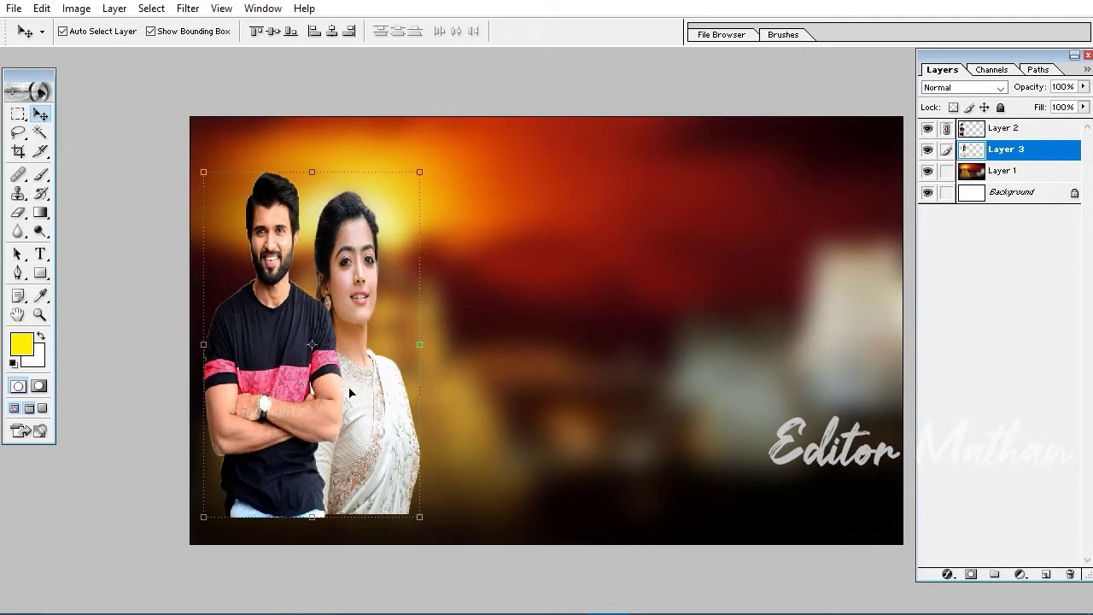
# Raise the couple's saturation slightly with Hue/Saturation; try a Curves bend, then discard it.
pyautogui.hotkey('ctrl', 'u')
pyautogui.moveTo(561, 301); pyautogui.dragTo(566, 303)
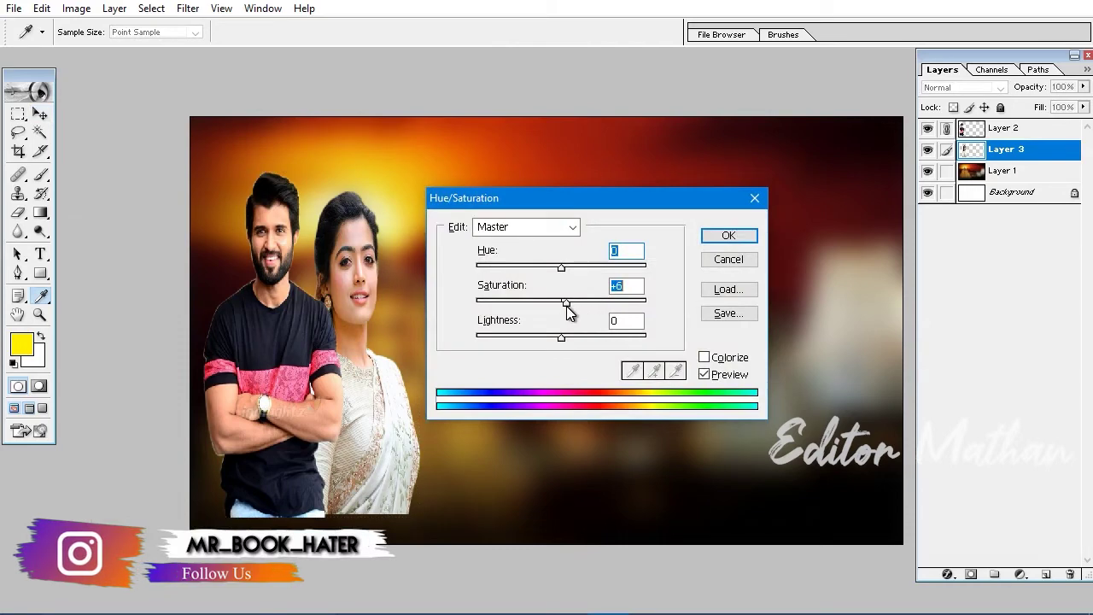
pyautogui.press('Return')
pyautogui.hotkey('ctrl', 'm')
pyautogui.moveTo(503, 284)
pyautogui.mouseDown()
pyautogui.moveTo(503, 259)
pyautogui.moveTo(517, 276)
pyautogui.mouseUp()
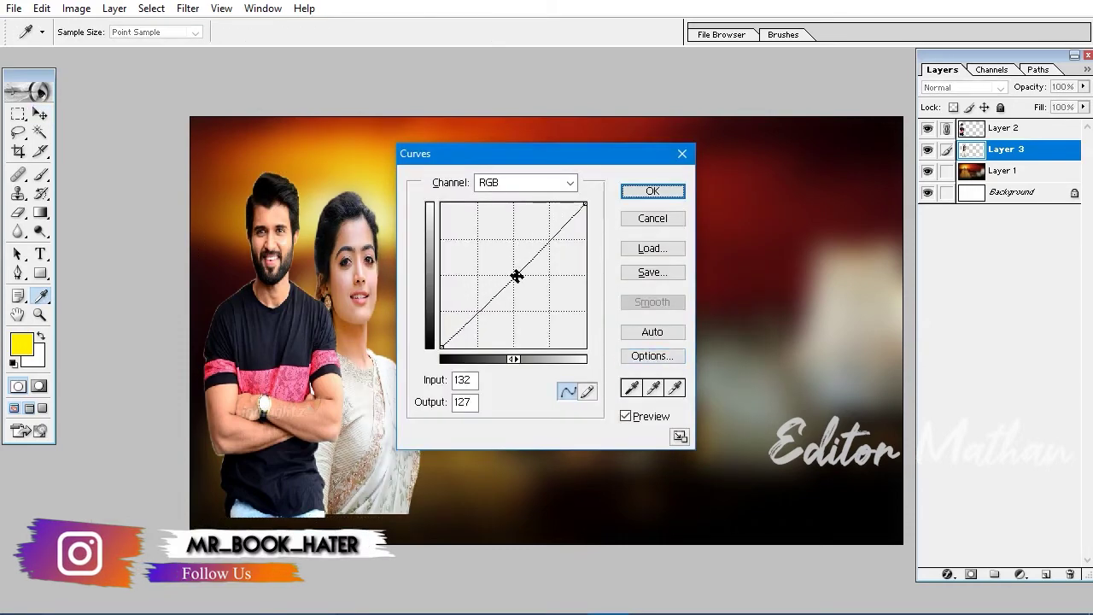
pyautogui.click(650, 219)
pyautogui.press('v')
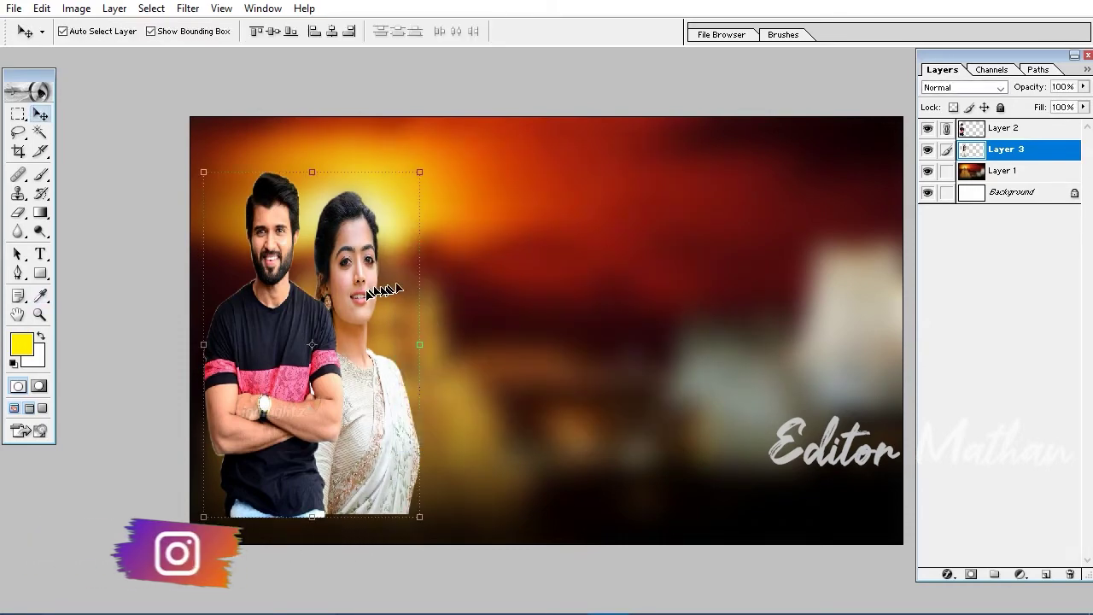
# Merge the man's layer into the woman's, then apply Hue/Saturation and Curves to the merged couple.
pyautogui.hotkey('ctrl', 'e')
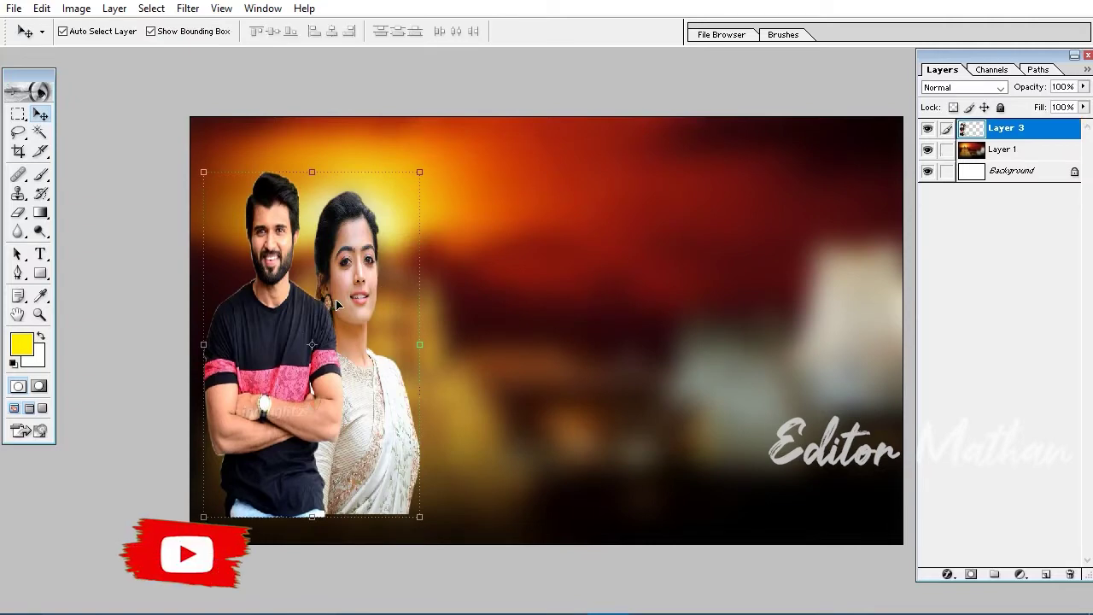
pyautogui.hotkey('ctrl', 'u')
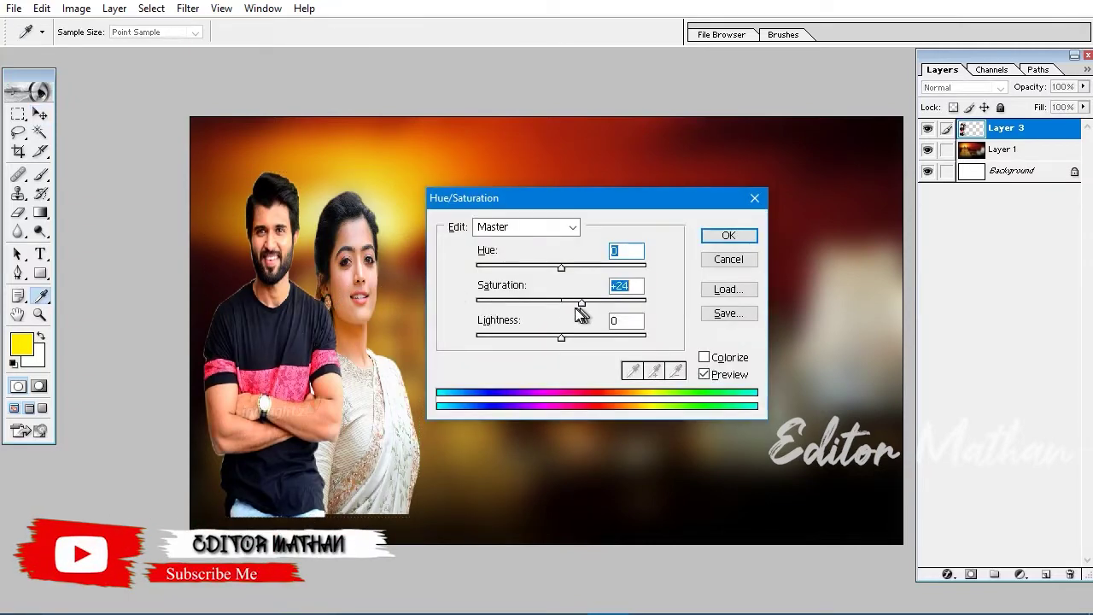
pyautogui.press('Return')
pyautogui.hotkey('ctrl', 'm')
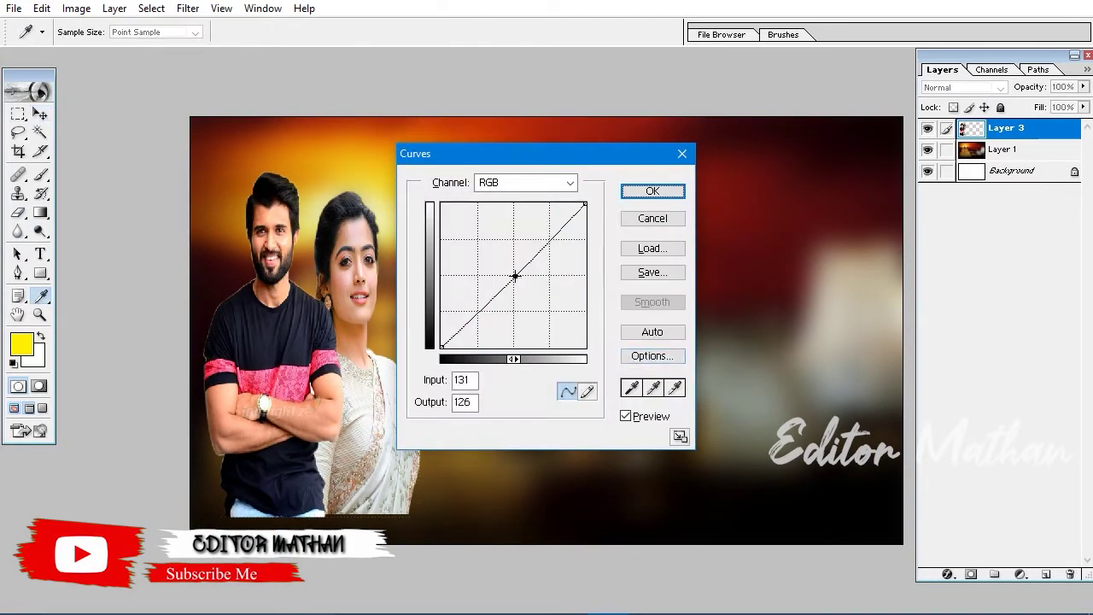
pyautogui.press('Return')
# Apply a Brightness/Contrast adjustment to the merged couple layer.
pyautogui.hotkey('alt', 'i')
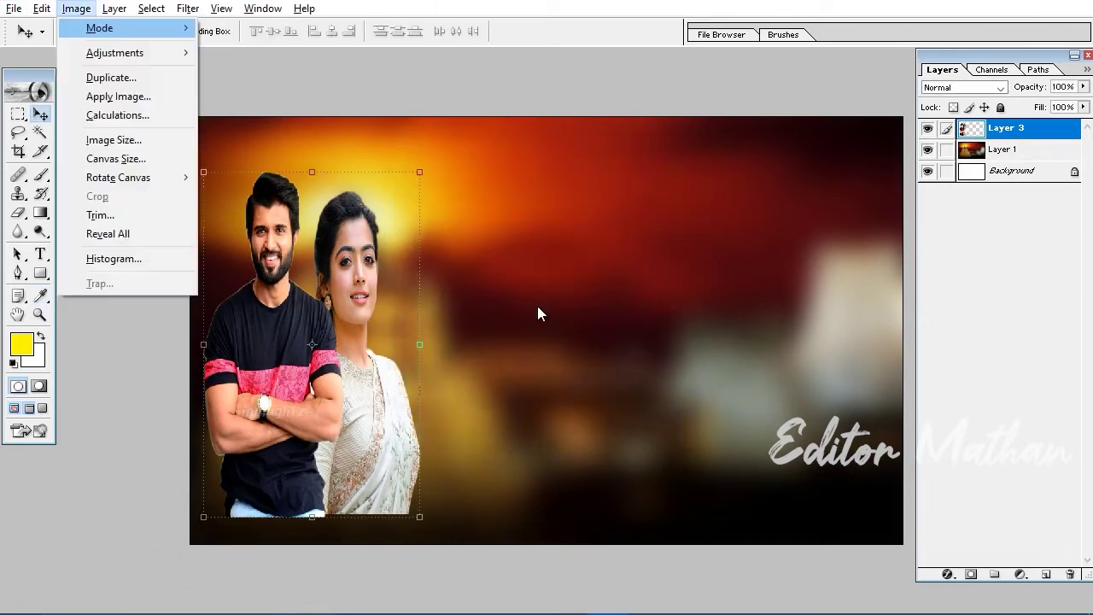
pyautogui.press('a')
pyautogui.press('c')
pyautogui.press('Return')
pyautogui.press('z')
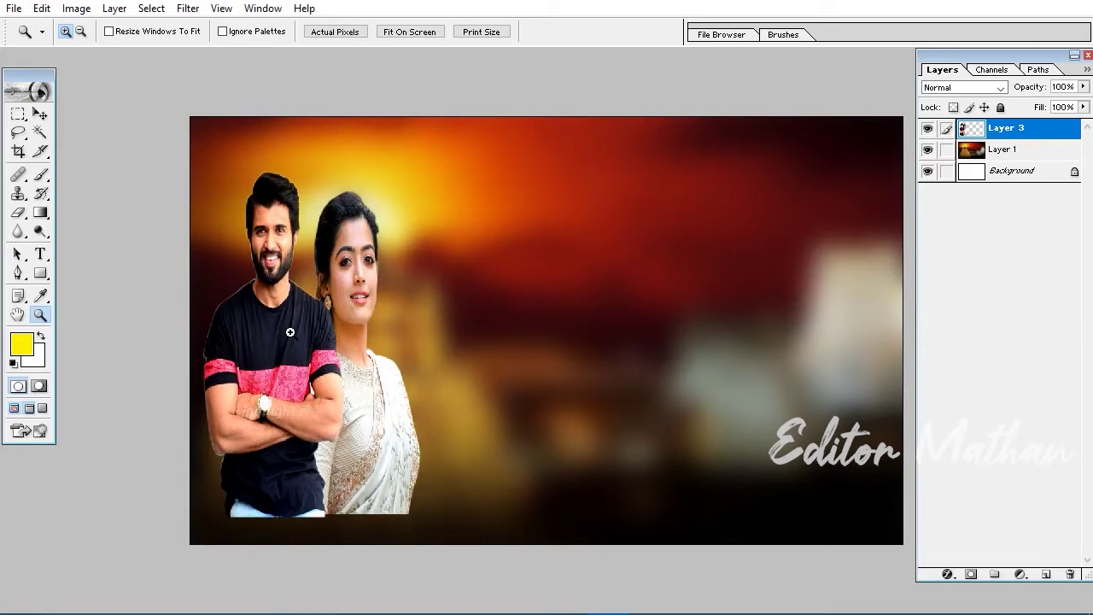
# Zoom and pan to inspect both faces closely, then bring up the Filter menu's Topaz Labs list.
pyautogui.click(314, 305)
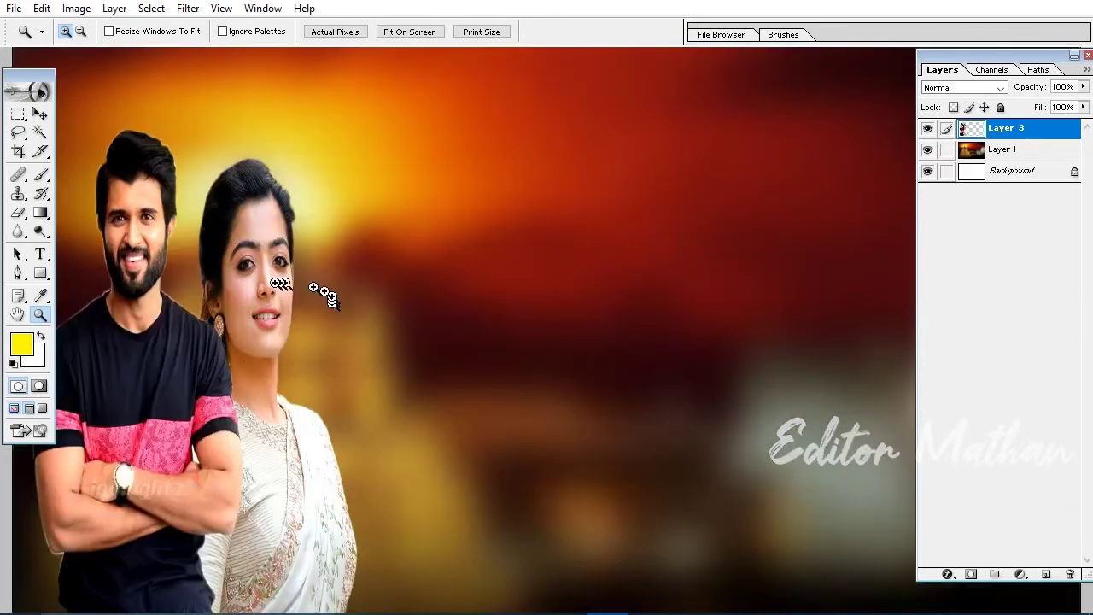
pyautogui.click(275, 309)
pyautogui.scroll(-2, 256, 316)
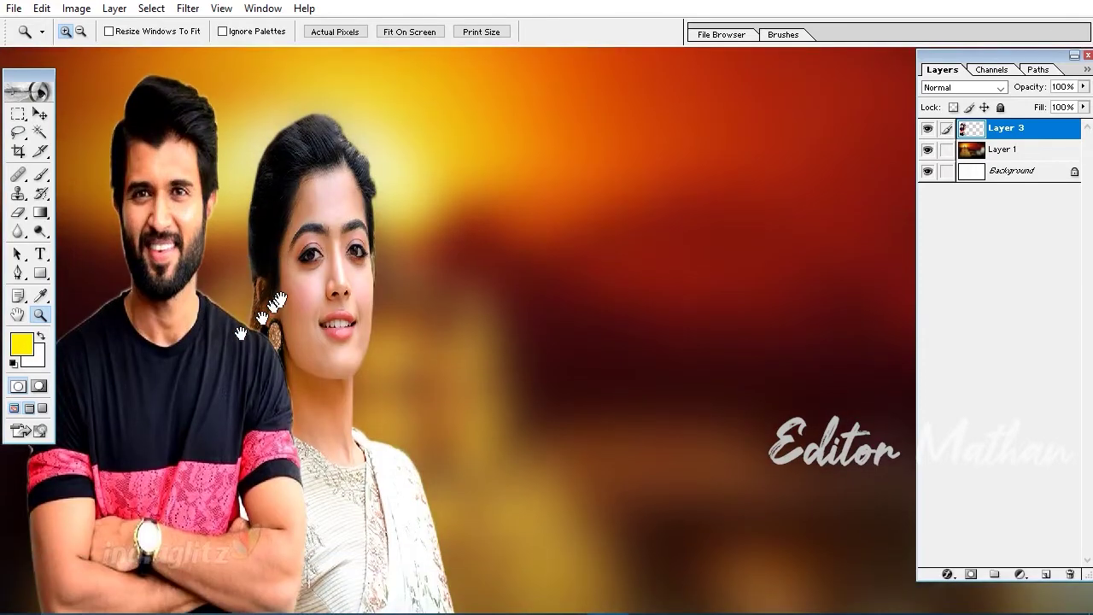
pyautogui.click(282, 333)
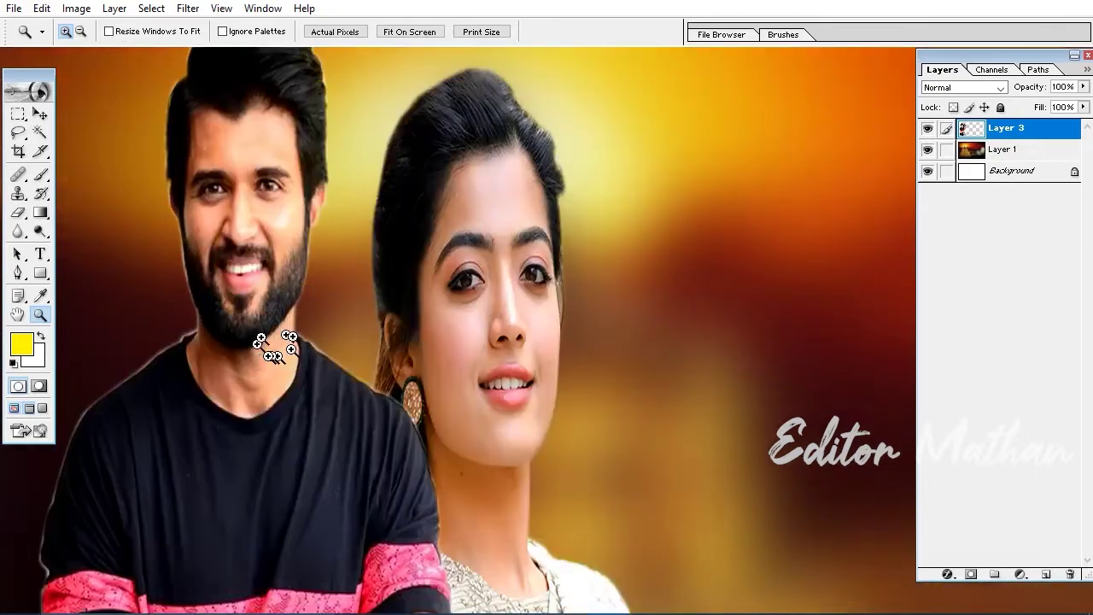
pyautogui.moveTo(320, 391); pyautogui.dragTo(330, 417)
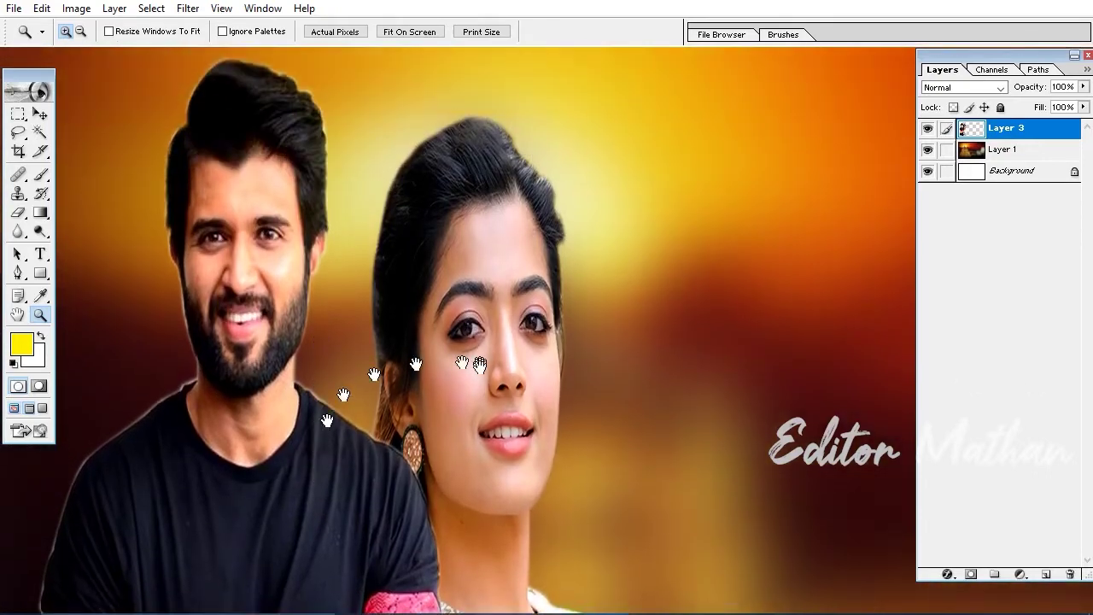
pyautogui.moveTo(483, 357); pyautogui.dragTo(475, 316)
pyautogui.scroll(4, 466, 358)
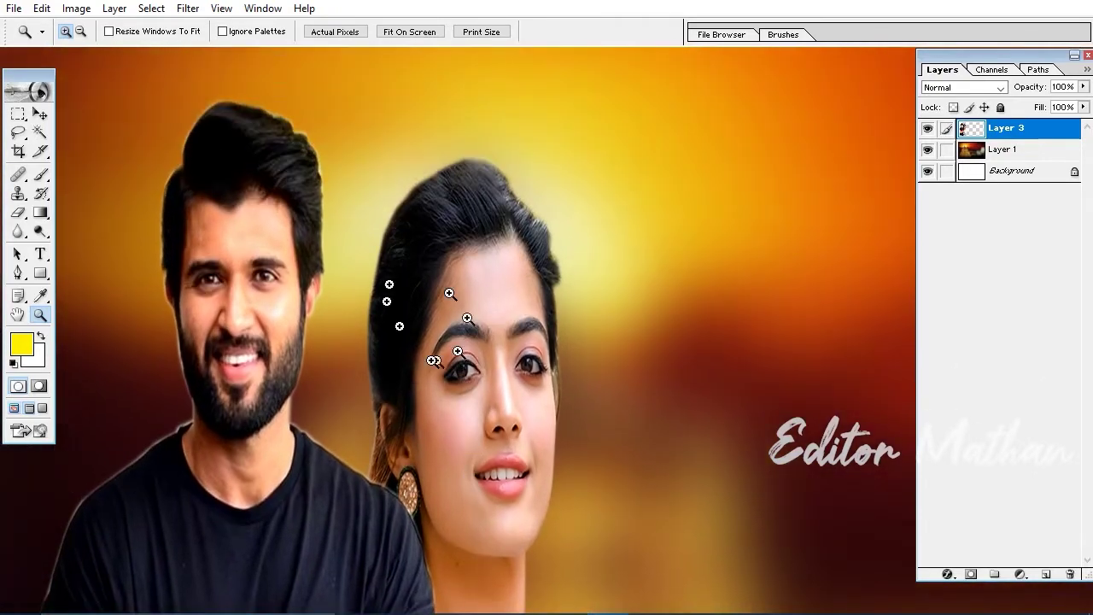
pyautogui.press('v')
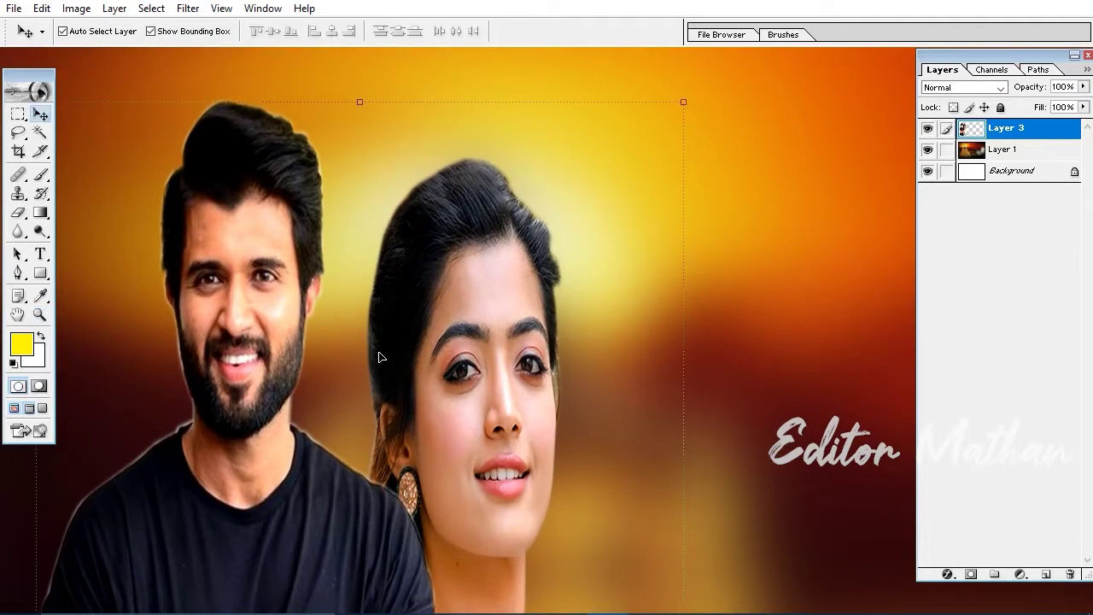
pyautogui.click(188, 9)
pyautogui.moveTo(226, 385)
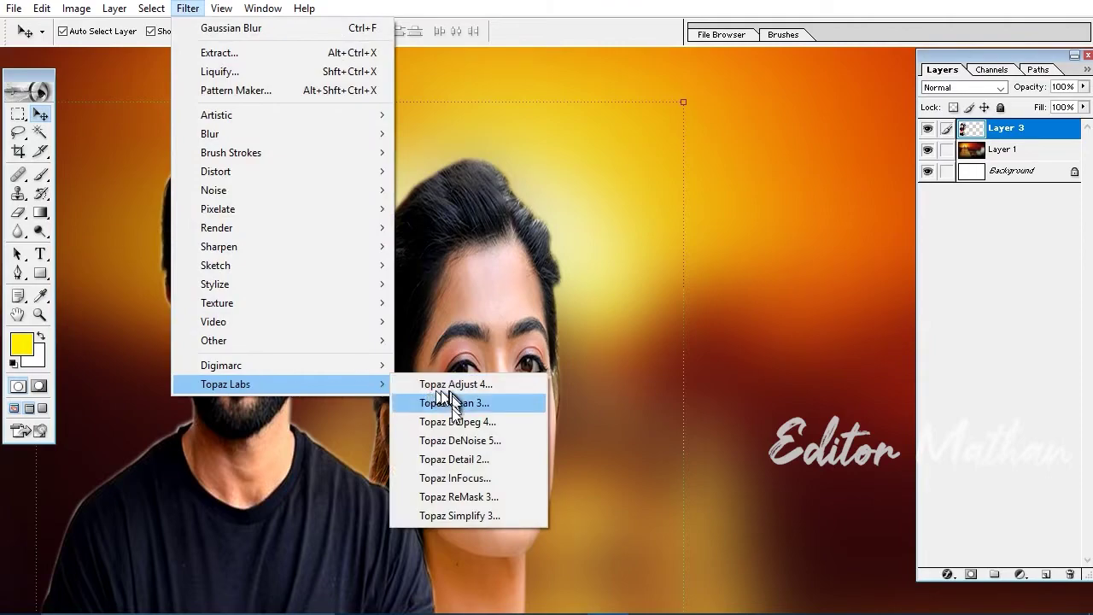
# Run Topaz DeNoise 5 on the couple at Overall Strength 0.20, checking the woman's face at 200%.
pyautogui.click(459, 441)
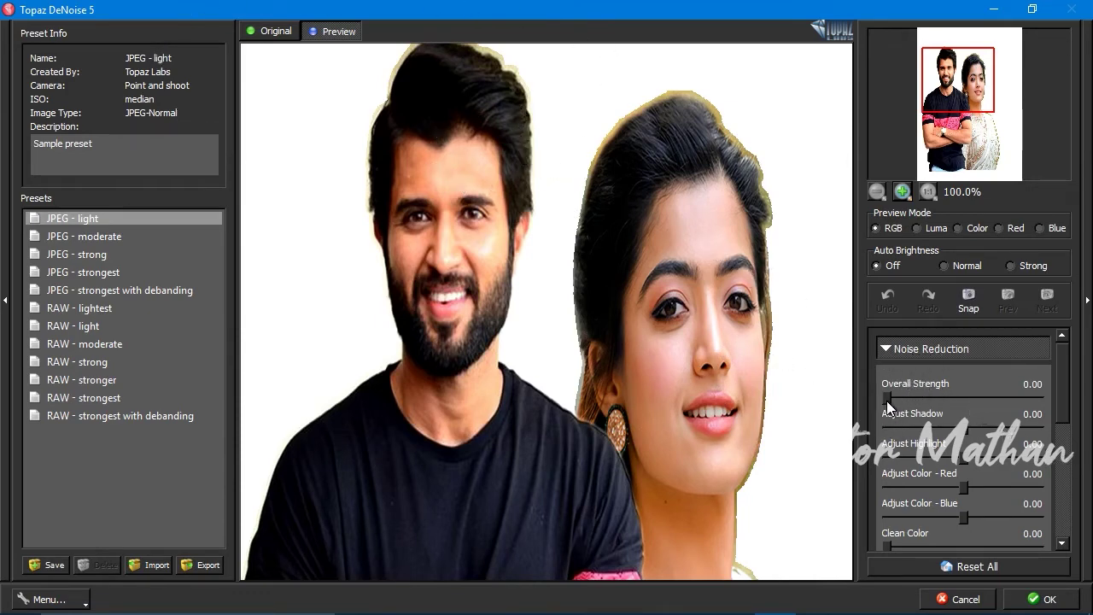
pyautogui.moveTo(886, 400); pyautogui.dragTo(902, 401)
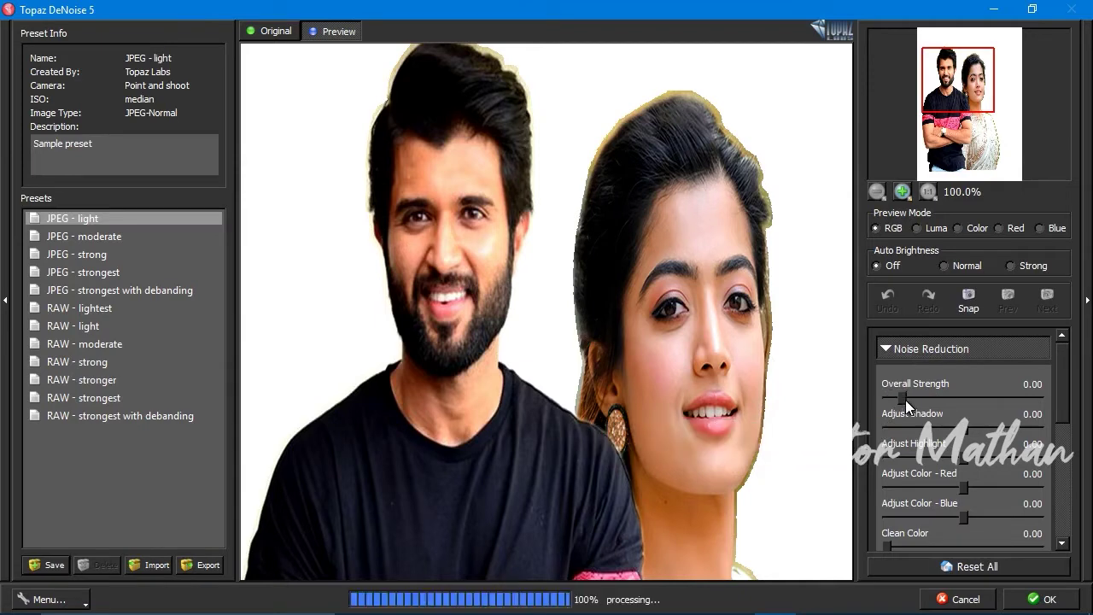
pyautogui.click(923, 401)
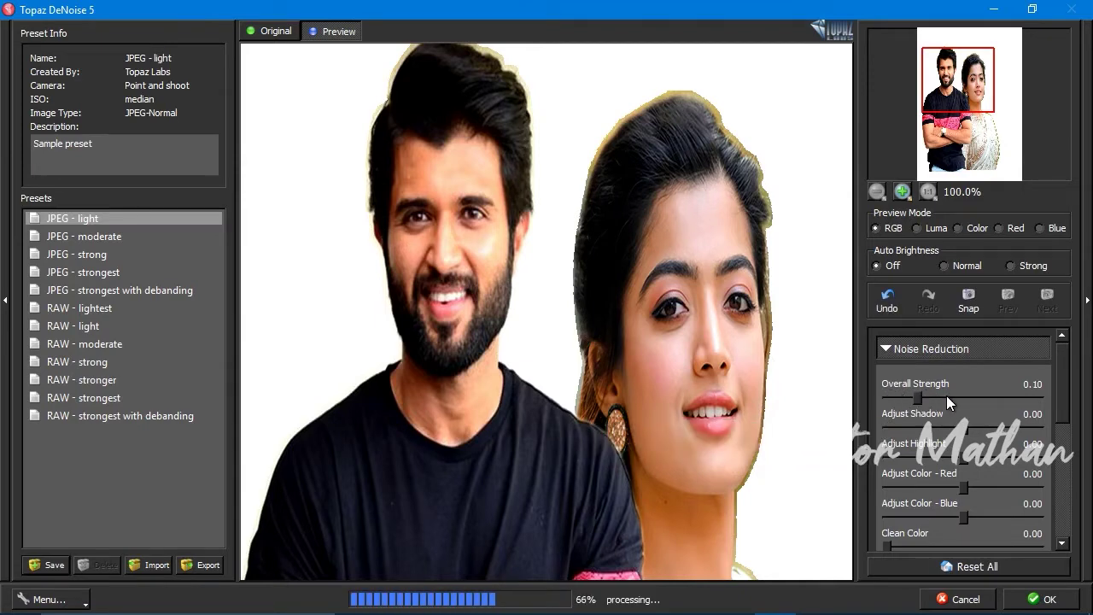
pyautogui.click(948, 400)
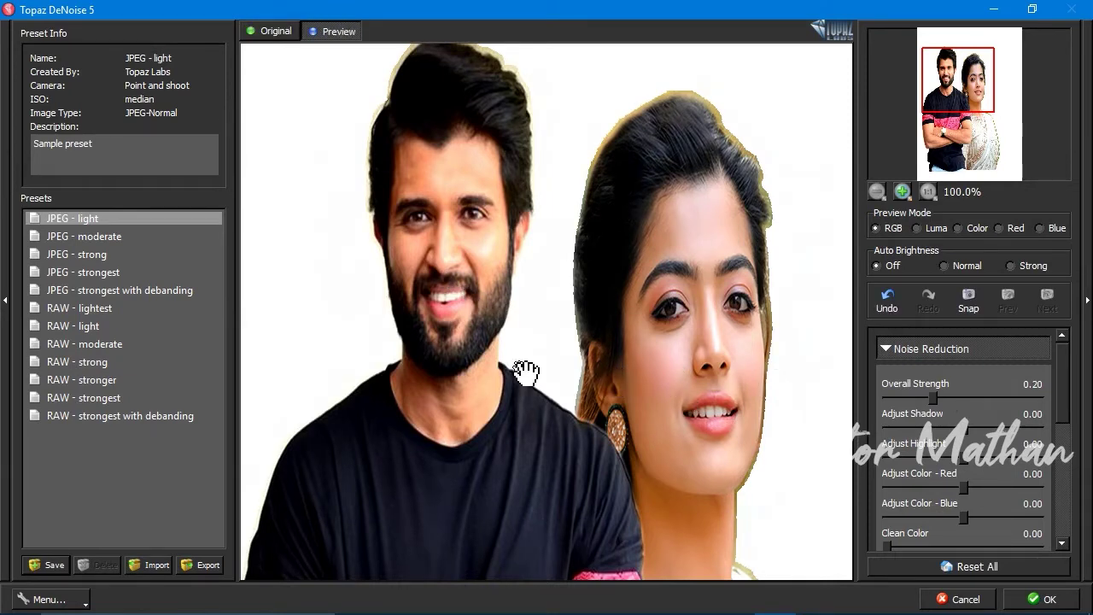
pyautogui.click(903, 191)
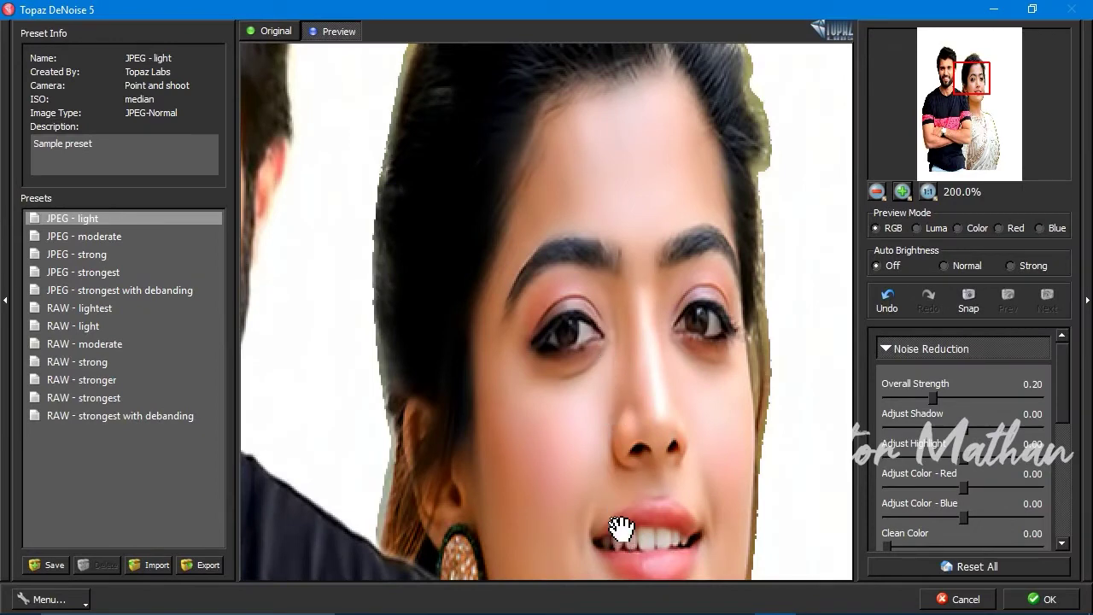
pyautogui.moveTo(621, 530); pyautogui.dragTo(623, 452)
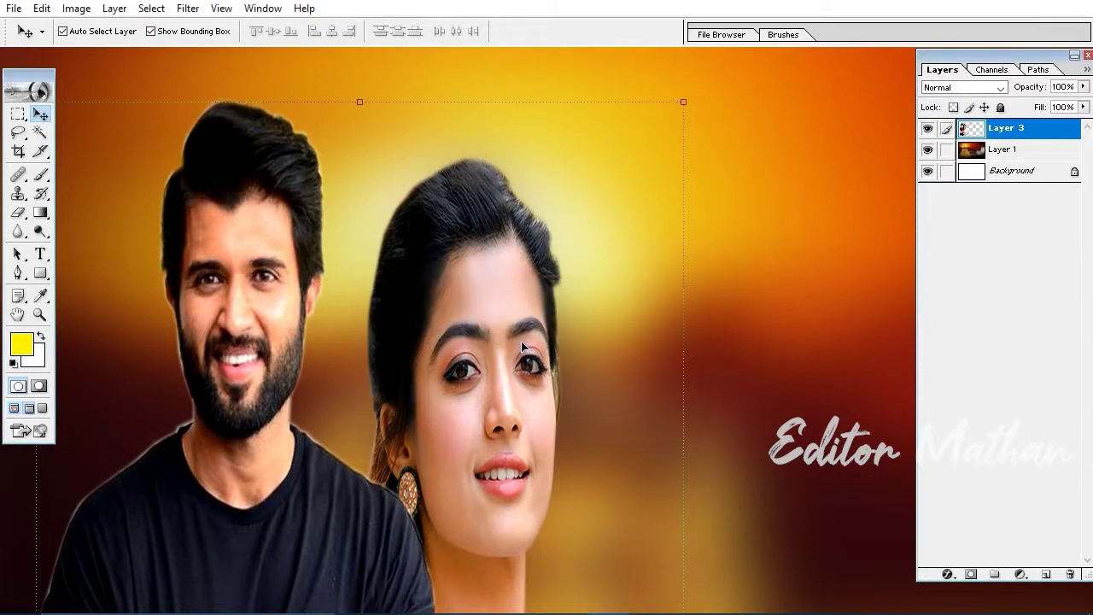
# Open hearts image 35 from Wedding PNG and drag it into the banner as a new layer for scaling.
pyautogui.hotkey('ctrl', '-')
pyautogui.hotkey('ctrl', '-')
pyautogui.hotkey('ctrl', '-')
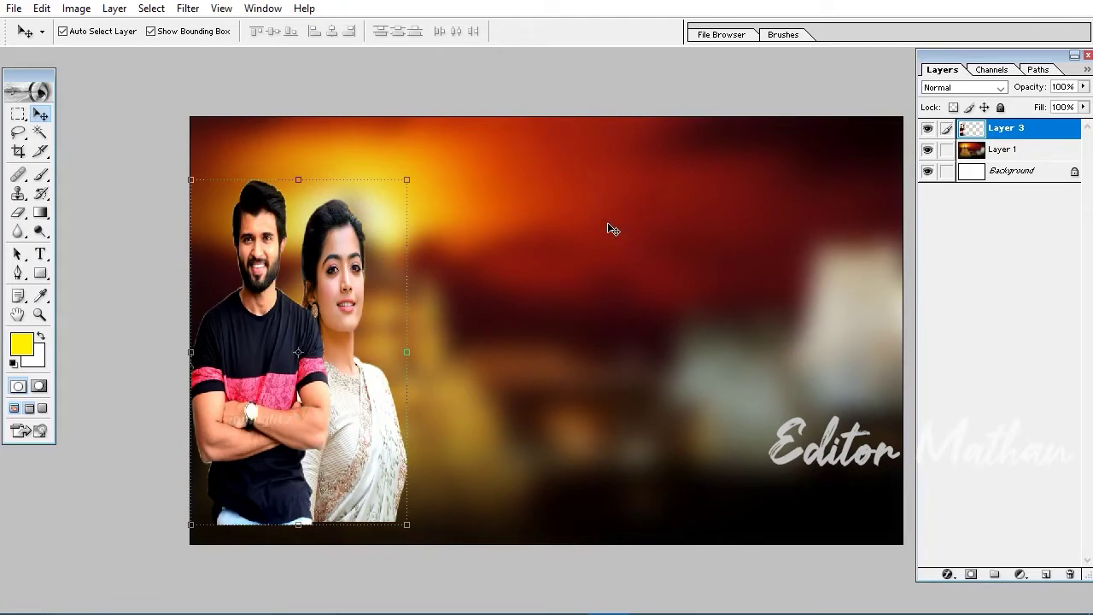
pyautogui.hotkey('ctrl', 'o')
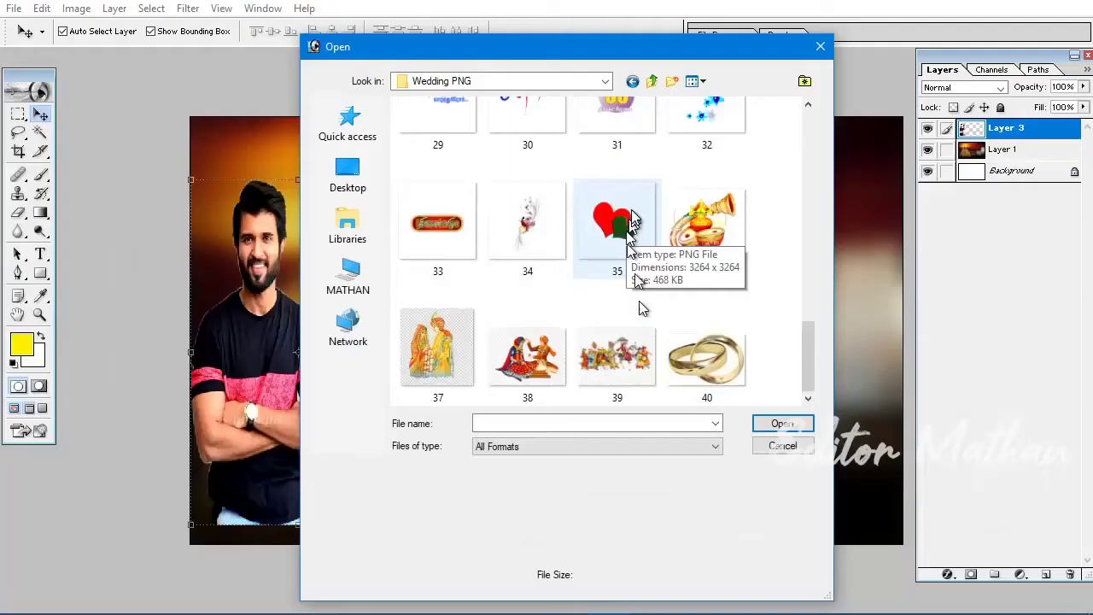
pyautogui.click(632, 252)
pyautogui.click(783, 423)
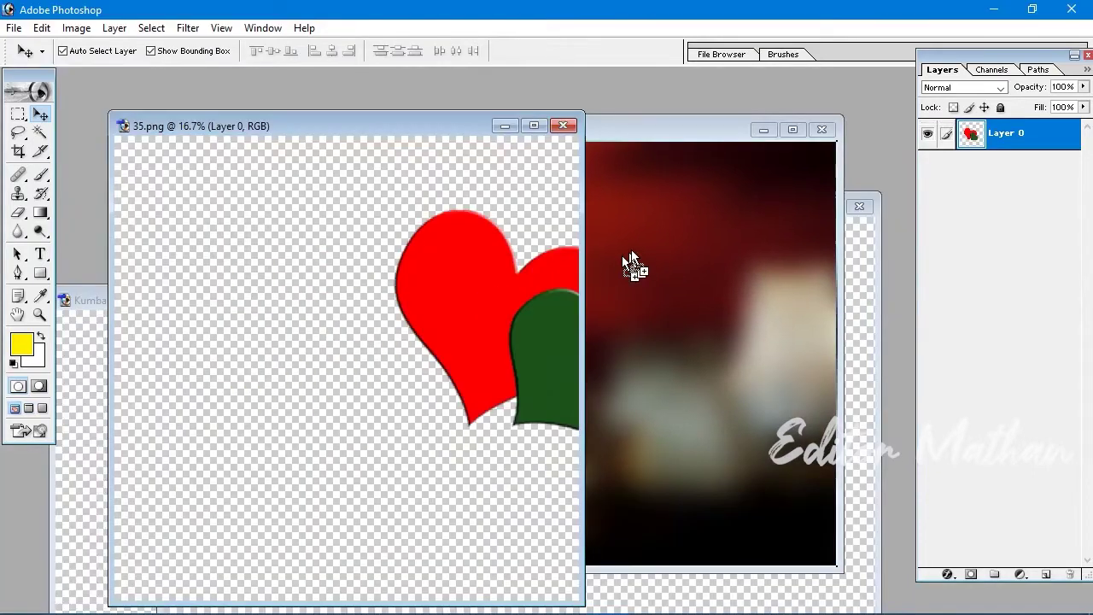
pyautogui.moveTo(632, 265); pyautogui.dragTo(604, 274)
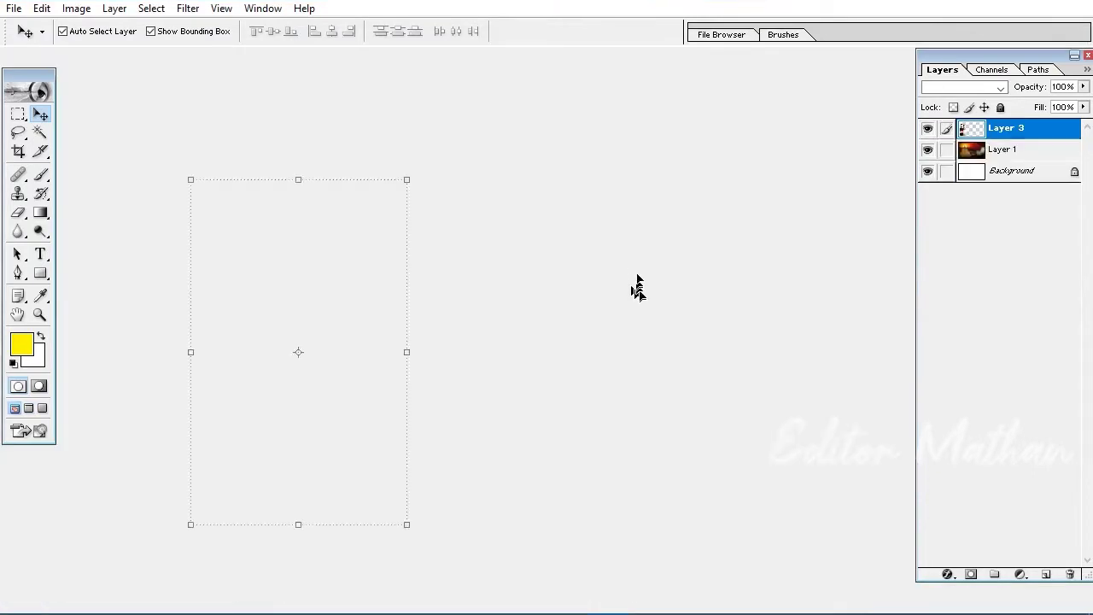
pyautogui.hotkey('ctrl', 't')
pyautogui.moveTo(439, 80)
pyautogui.mouseDown()
pyautogui.moveTo(418, 111)
pyautogui.moveTo(574, 239)
pyautogui.mouseUp()
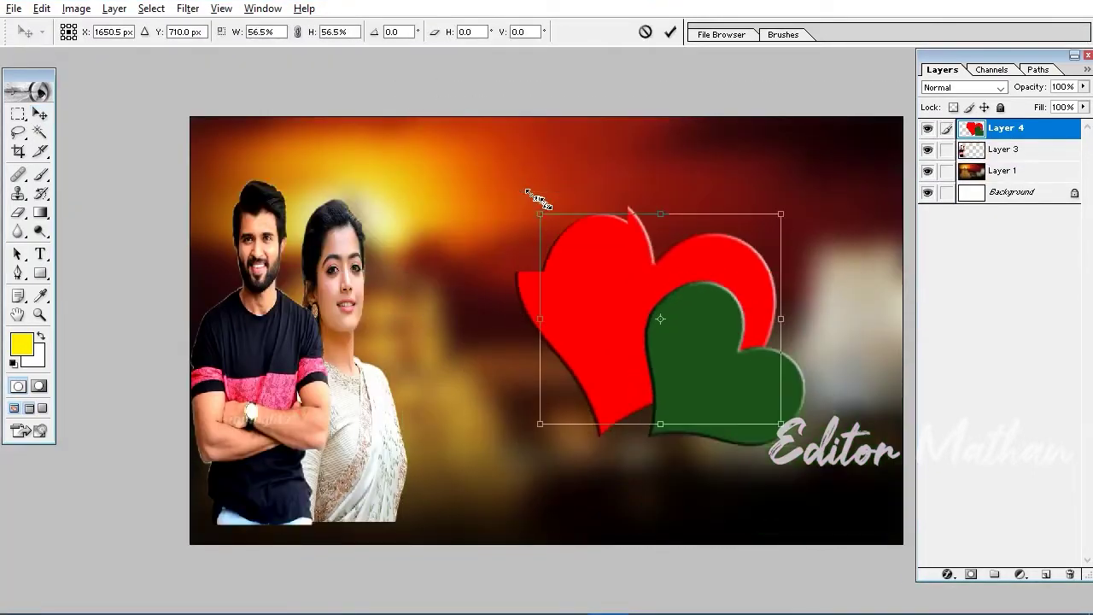
# Shrink the hearts to top centre and add a black Stroke plus a 100% opacity, spread 32 Drop Shadow.
pyautogui.moveTo(630, 281); pyautogui.dragTo(538, 173)
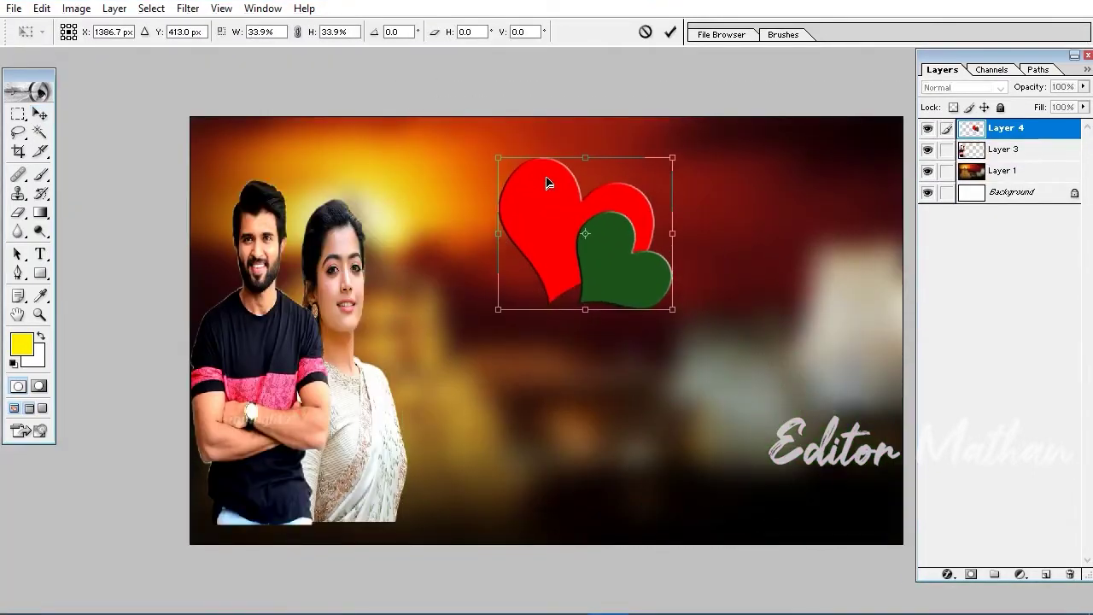
pyautogui.press('Return')
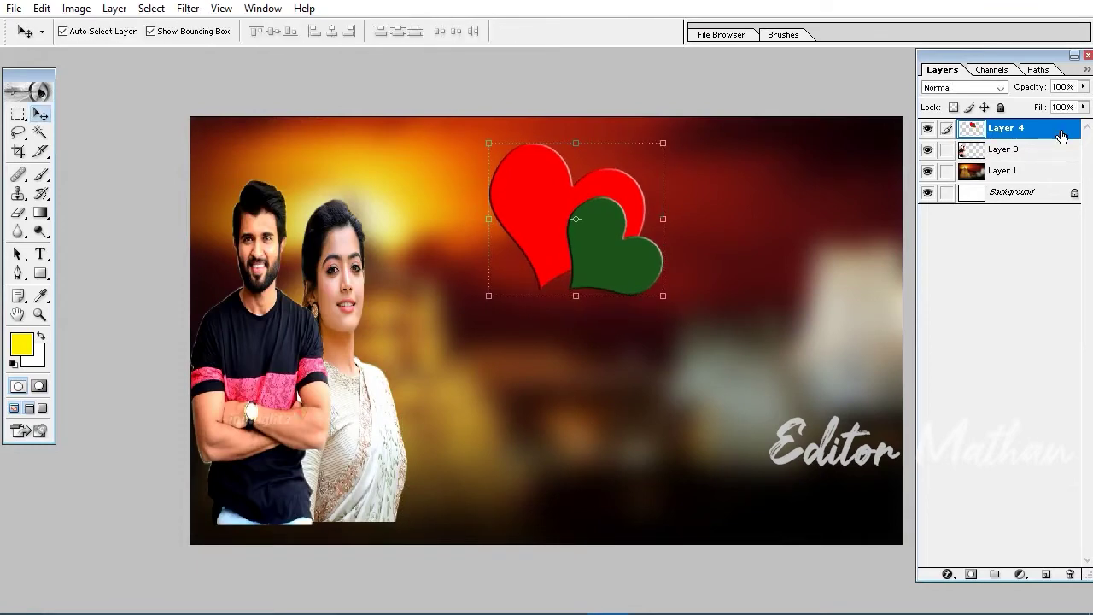
pyautogui.doubleClick(1062, 137)
pyautogui.click(643, 563)
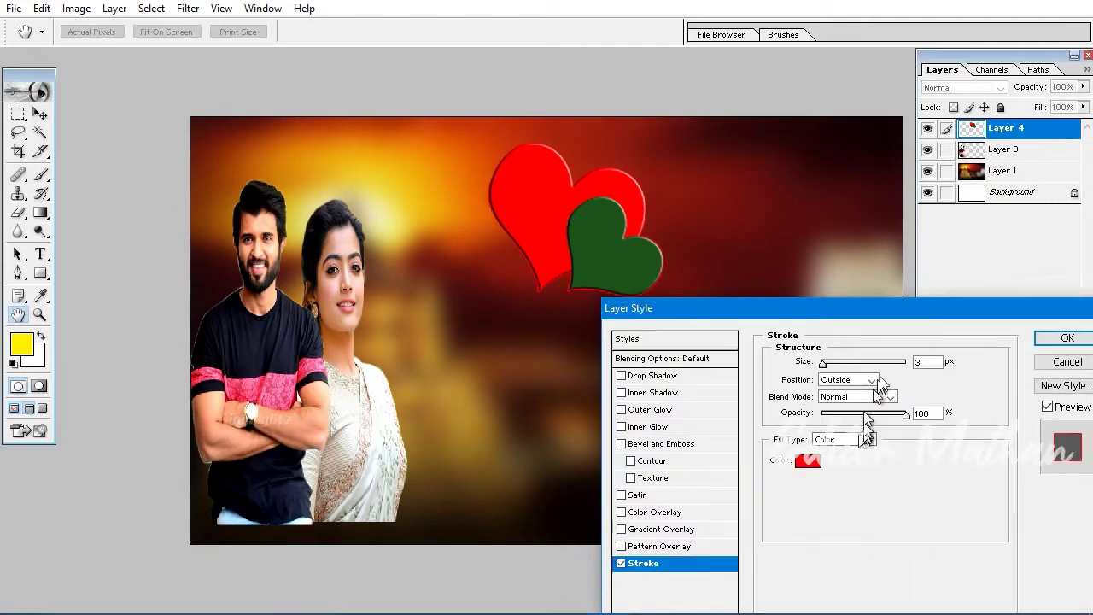
pyautogui.click(807, 461)
pyautogui.click(976, 212)
pyautogui.click(653, 375)
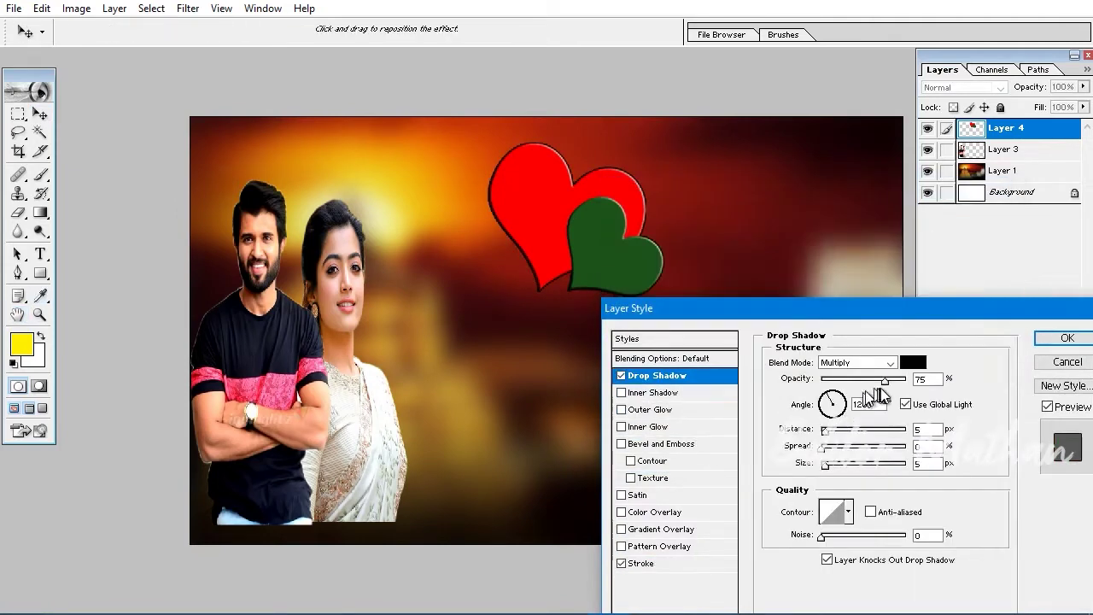
pyautogui.moveTo(885, 379); pyautogui.dragTo(929, 380)
pyautogui.moveTo(824, 446)
pyautogui.mouseDown()
pyautogui.moveTo(850, 447)
pyautogui.moveTo(834, 464)
pyautogui.mouseUp()
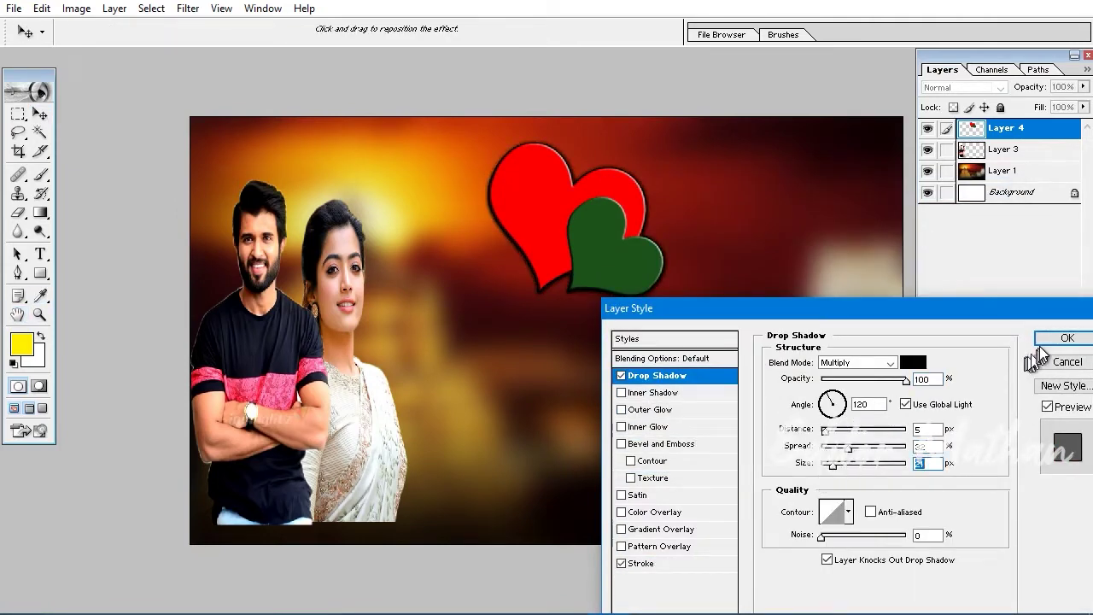
pyautogui.click(1066, 338)
pyautogui.click(617, 373)
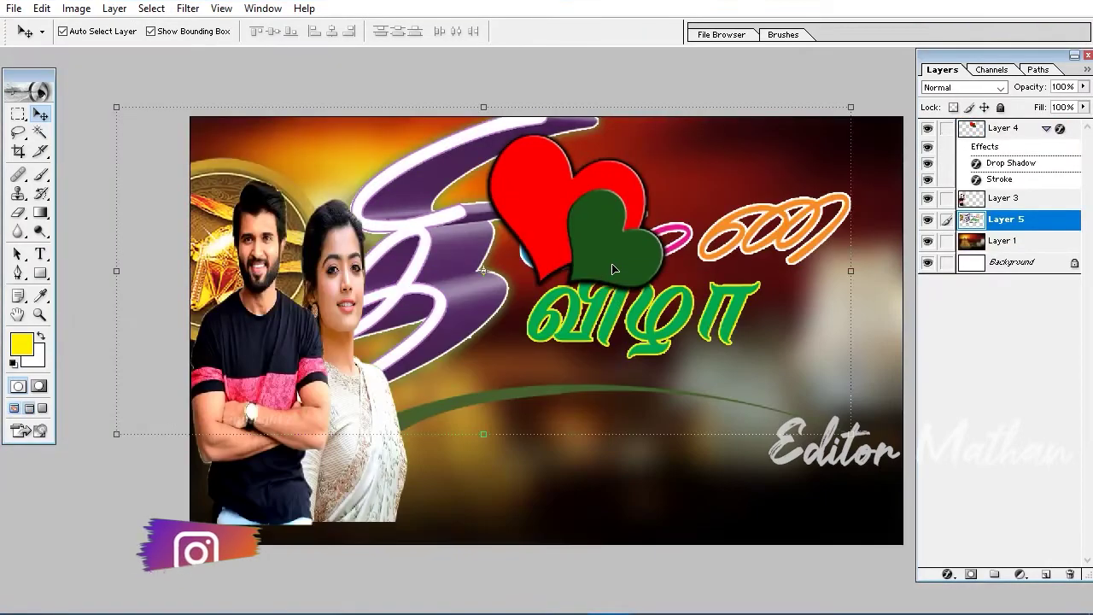
# Scale down the Tamil title artwork and move it above the hearts and couple in the layer stack.
pyautogui.hotkey('ctrl', 't')
pyautogui.moveTo(866, 94)
pyautogui.mouseDown()
pyautogui.moveTo(757, 142)
pyautogui.moveTo(419, 236)
pyautogui.mouseUp()
pyautogui.moveTo(369, 297); pyautogui.dragTo(579, 238)
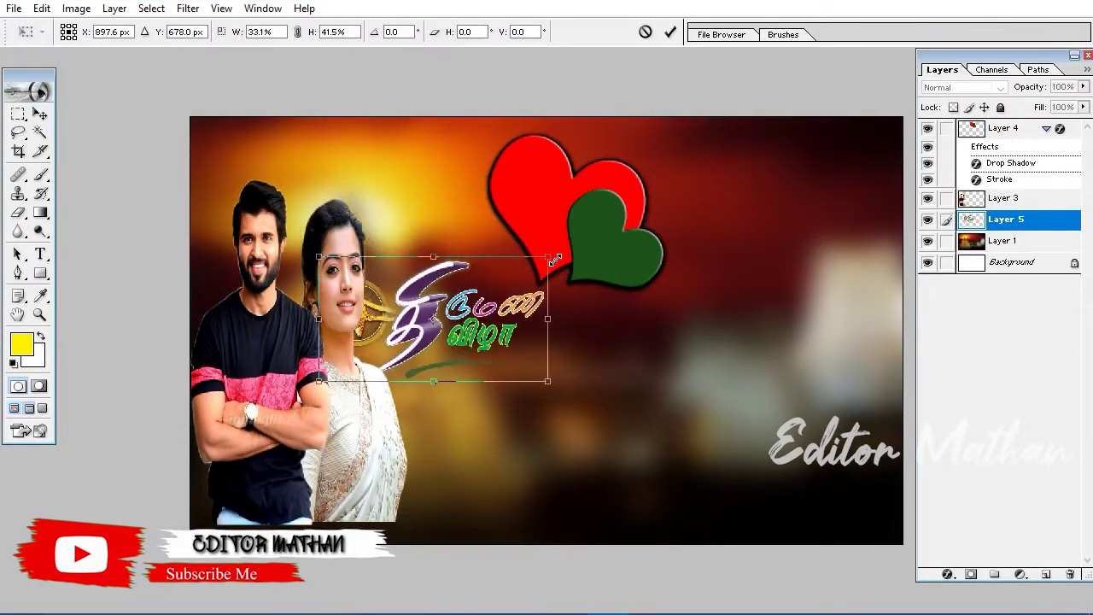
pyautogui.press('Return')
pyautogui.press('v')
pyautogui.hotkey('ctrl', ']')
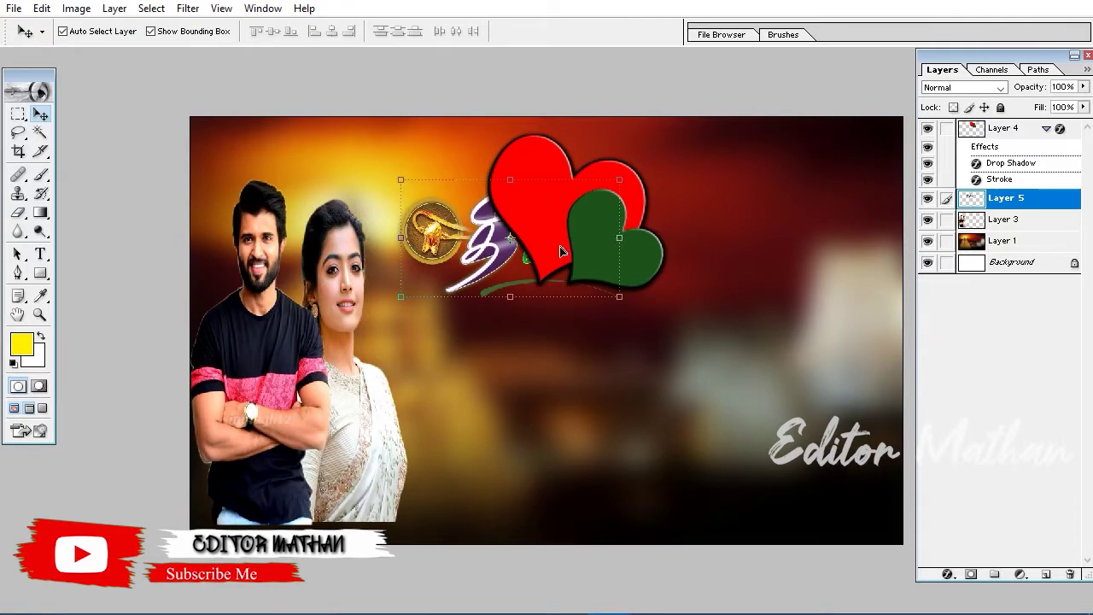
pyautogui.hotkey('ctrl', ']')
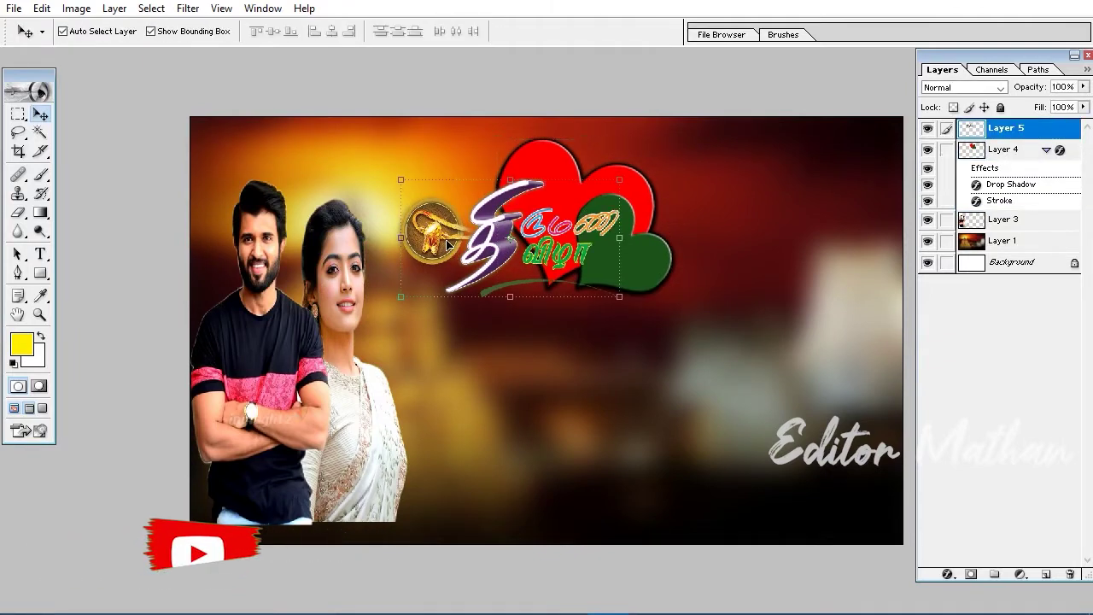
pyautogui.moveTo(447, 245); pyautogui.dragTo(583, 230)
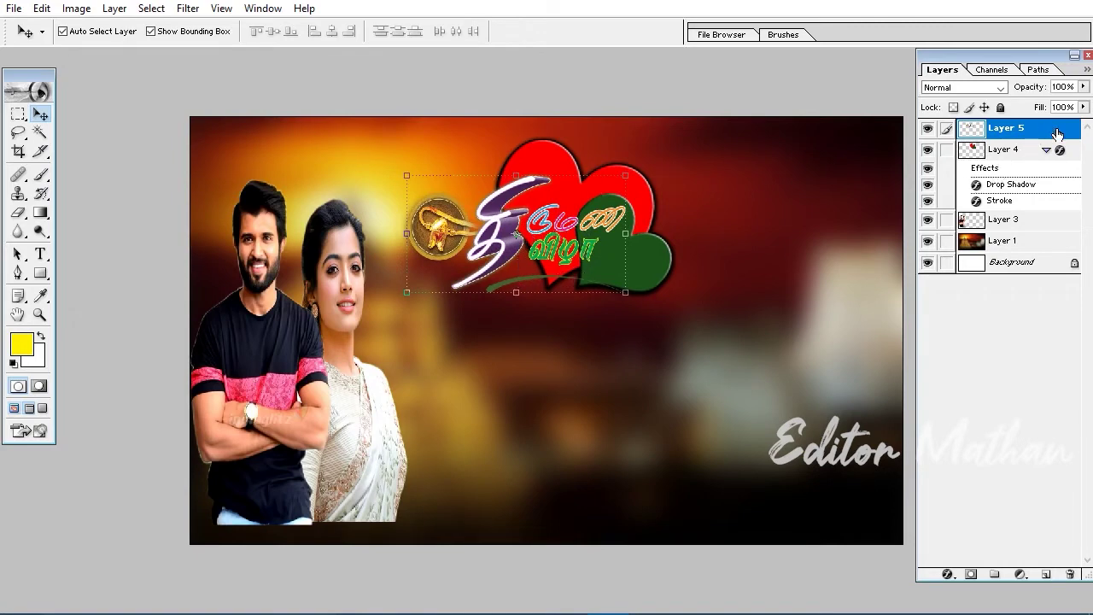
# Give the title artwork a Drop Shadow layer style, without an outline.
pyautogui.doubleClick(1057, 134)
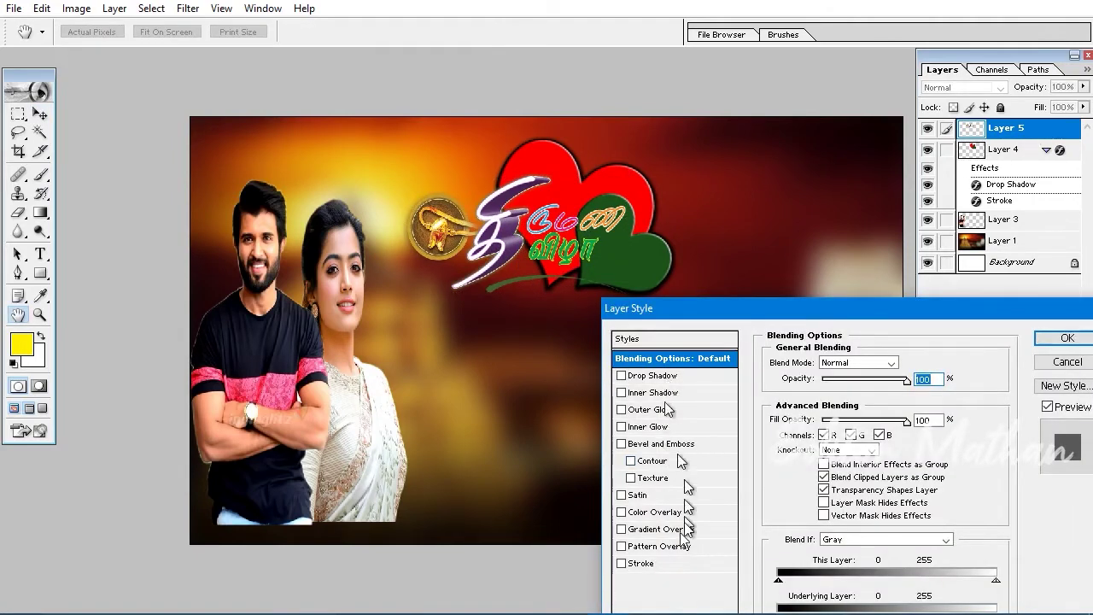
pyautogui.click(648, 564)
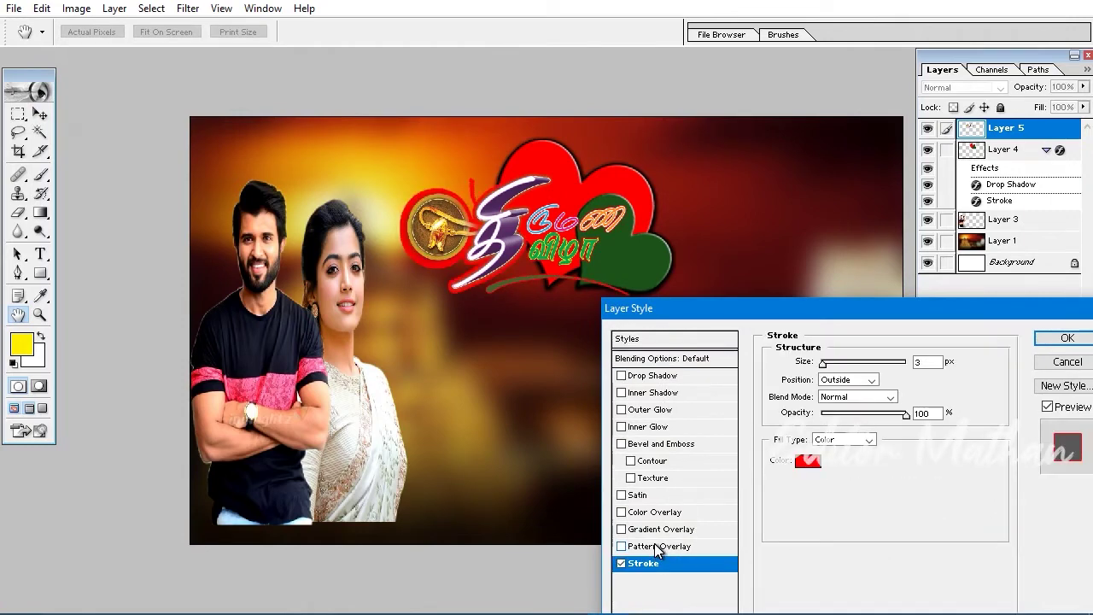
pyautogui.click(621, 564)
pyautogui.click(653, 376)
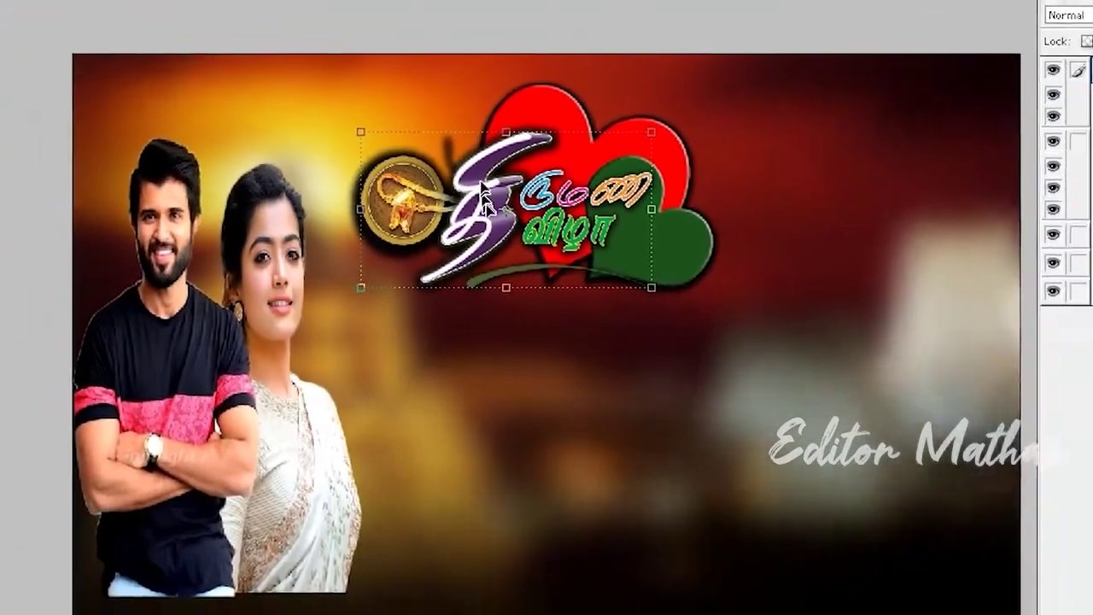
# Zoom in on the title logo and set the Eraser to the 65 px brush preset.
pyautogui.press('z')
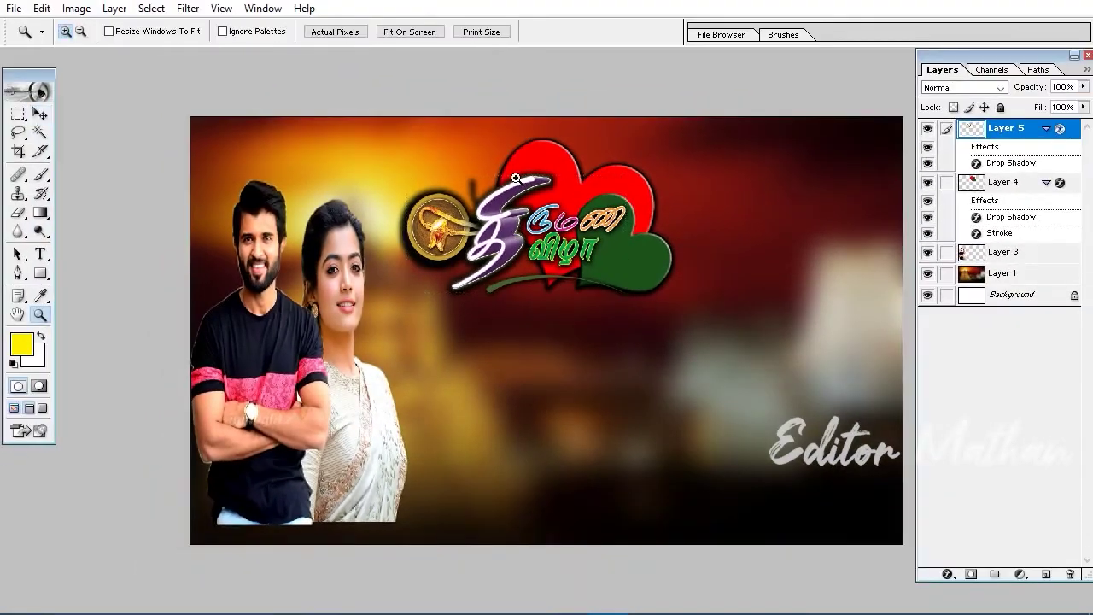
pyautogui.click(500, 189)
pyautogui.click(448, 189)
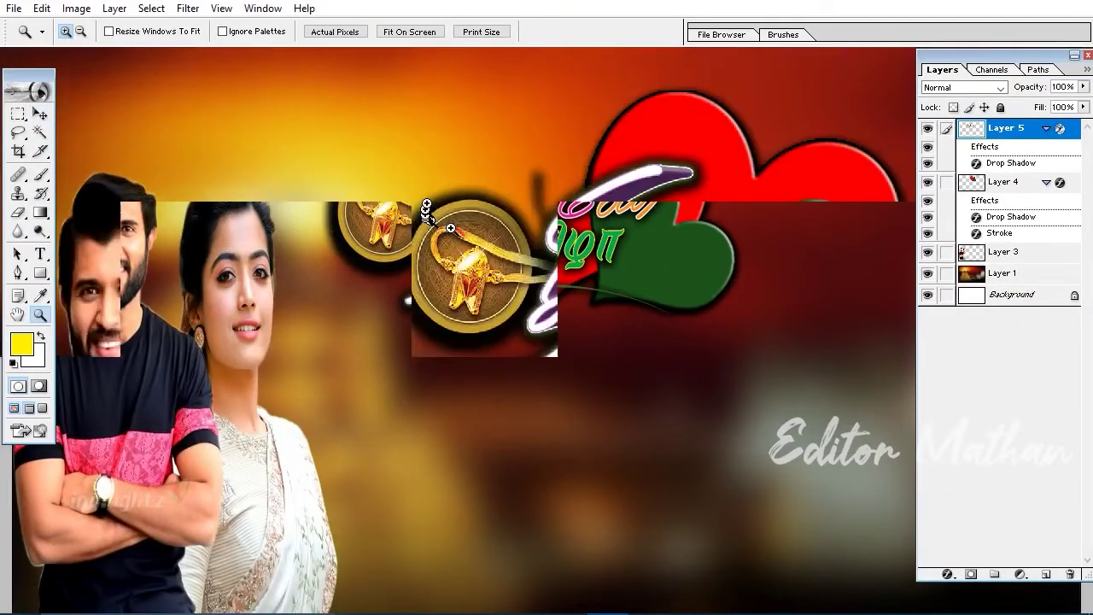
pyautogui.press('e')
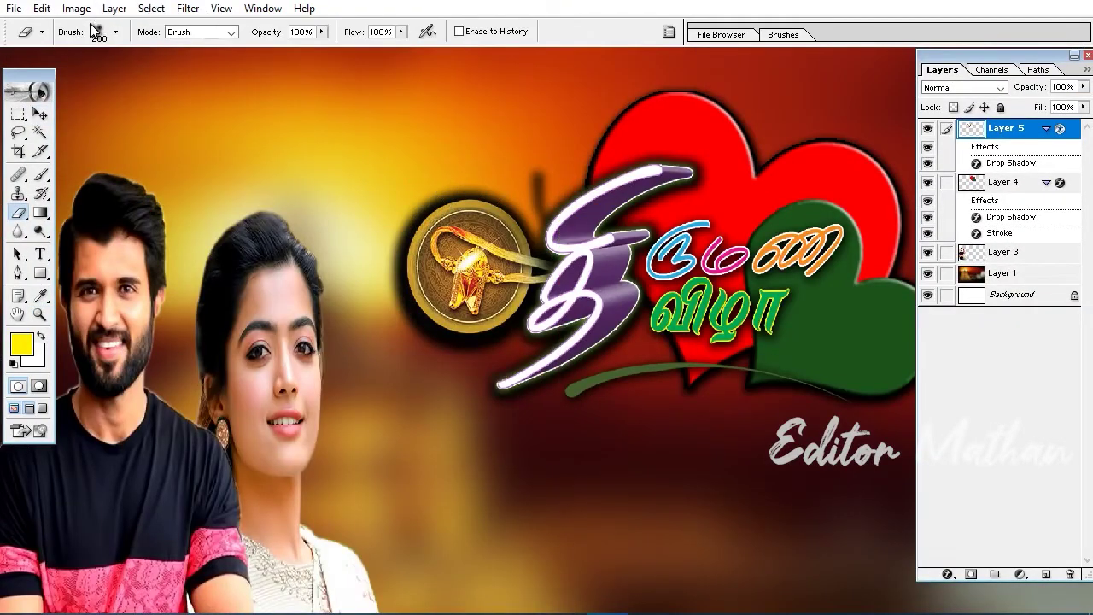
pyautogui.click(116, 32)
pyautogui.scroll(-3, 99, 135)
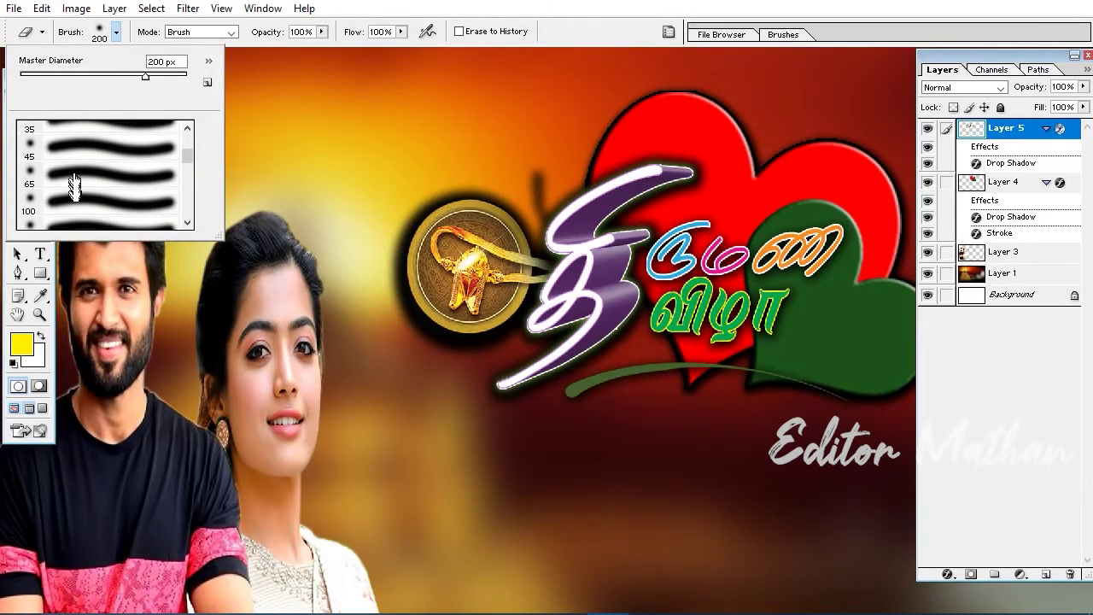
pyautogui.click(74, 177)
pyautogui.click(526, 192)
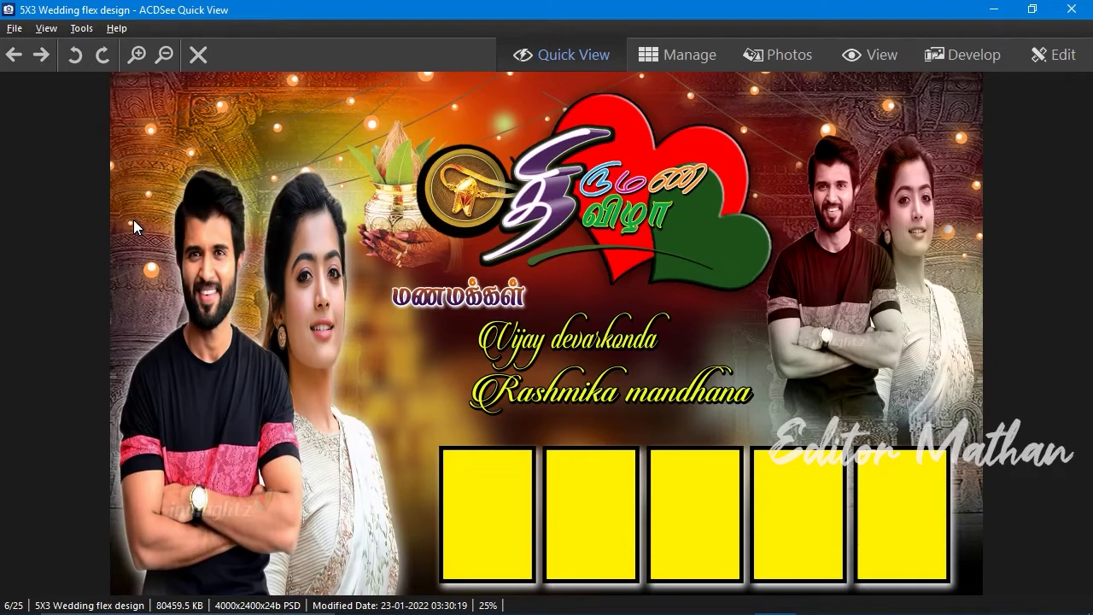
# Close the ACDSee preview of the finished design and switch back to Photoshop.
pyautogui.click(1071, 8)
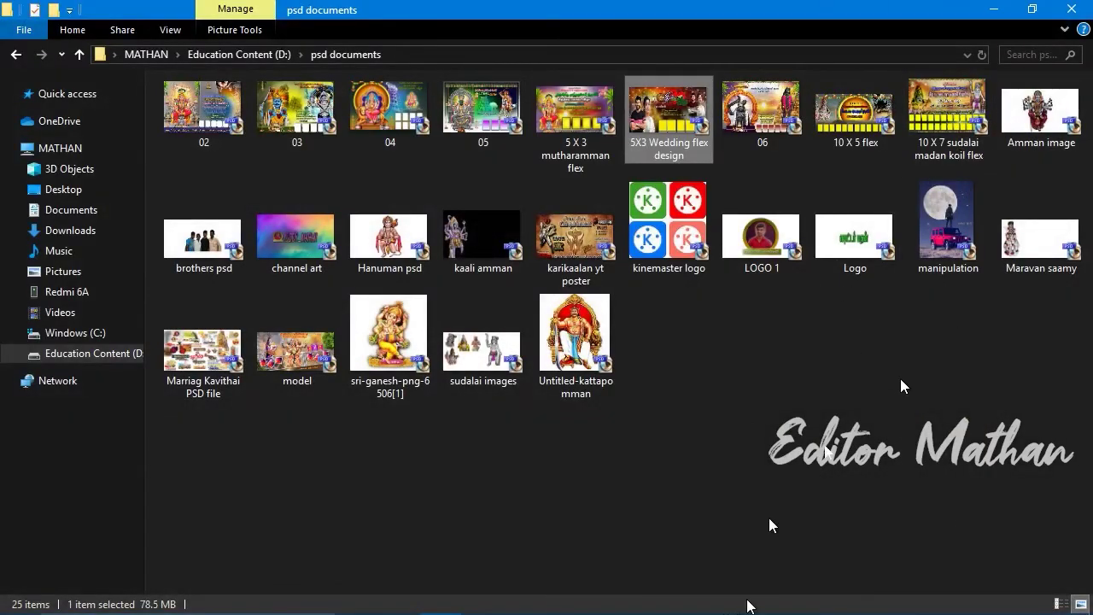
pyautogui.click(608, 599)
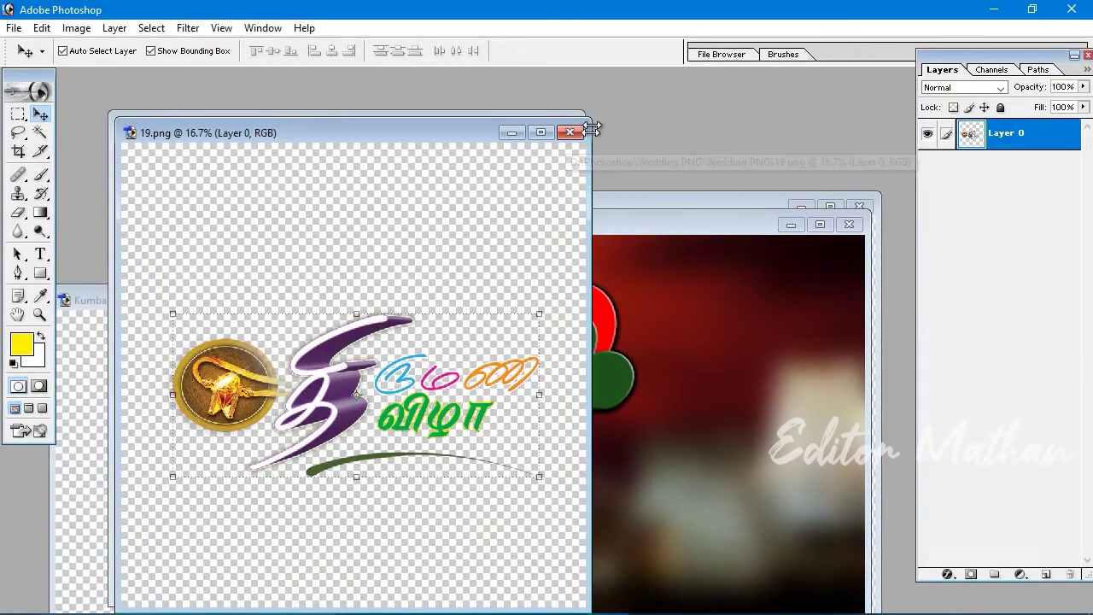
# Close the title and hearts source files and drag the kalash pot image into the banner.
pyautogui.click(569, 132)
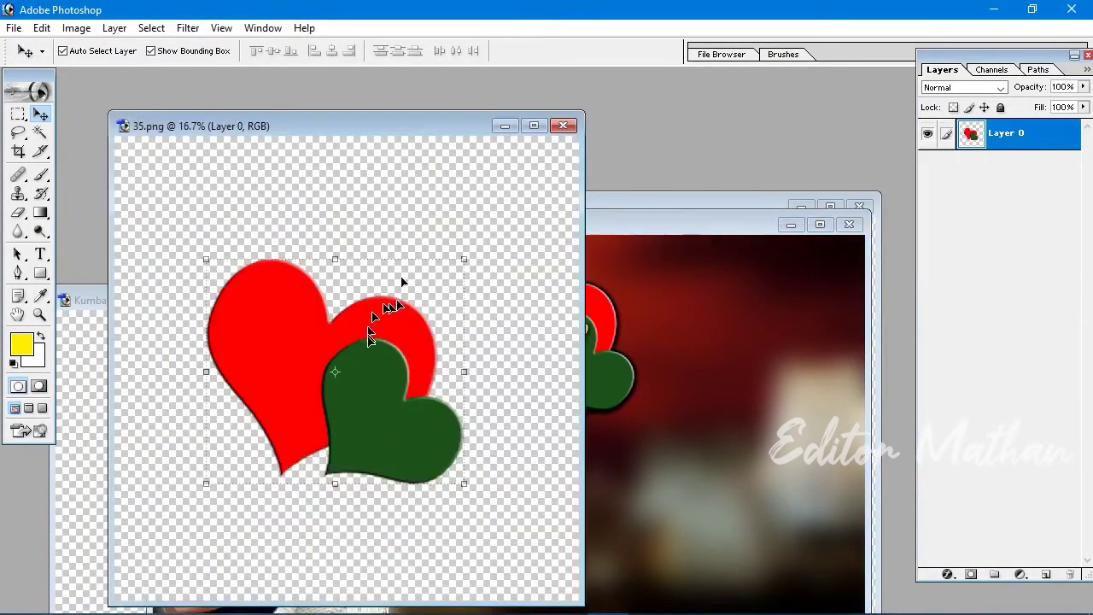
pyautogui.click(562, 125)
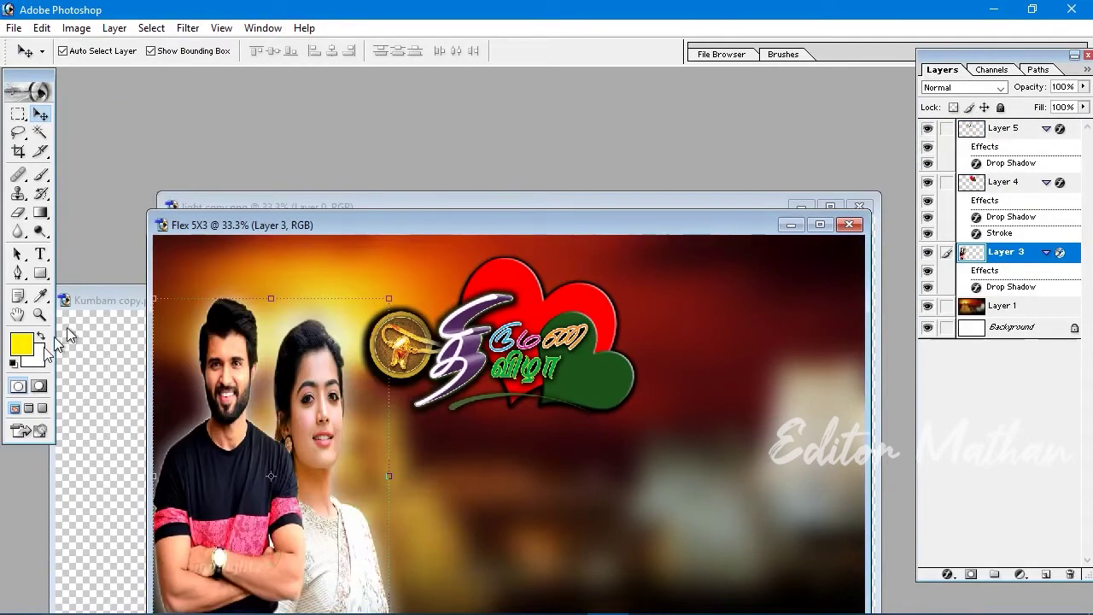
pyautogui.click(72, 328)
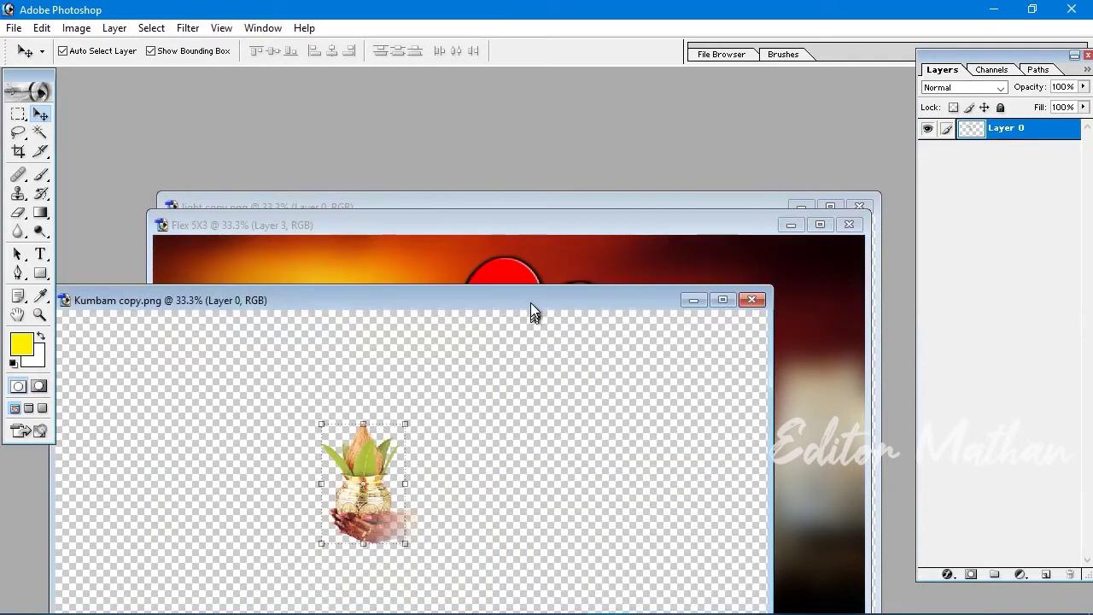
pyautogui.moveTo(530, 302); pyautogui.dragTo(908, 274)
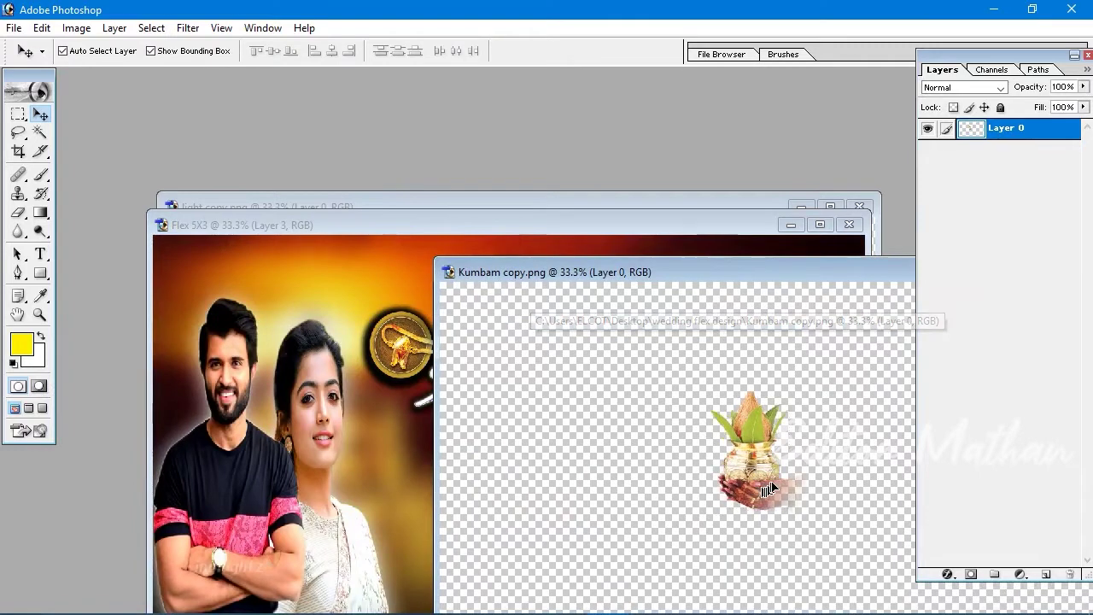
pyautogui.moveTo(767, 490)
pyautogui.mouseDown()
pyautogui.moveTo(373, 416)
pyautogui.moveTo(394, 429)
pyautogui.mouseUp()
# Move the title-and-hearts logo right and down, and nudge the kalash pot up-right.
pyautogui.click(516, 343)
pyautogui.press('f')
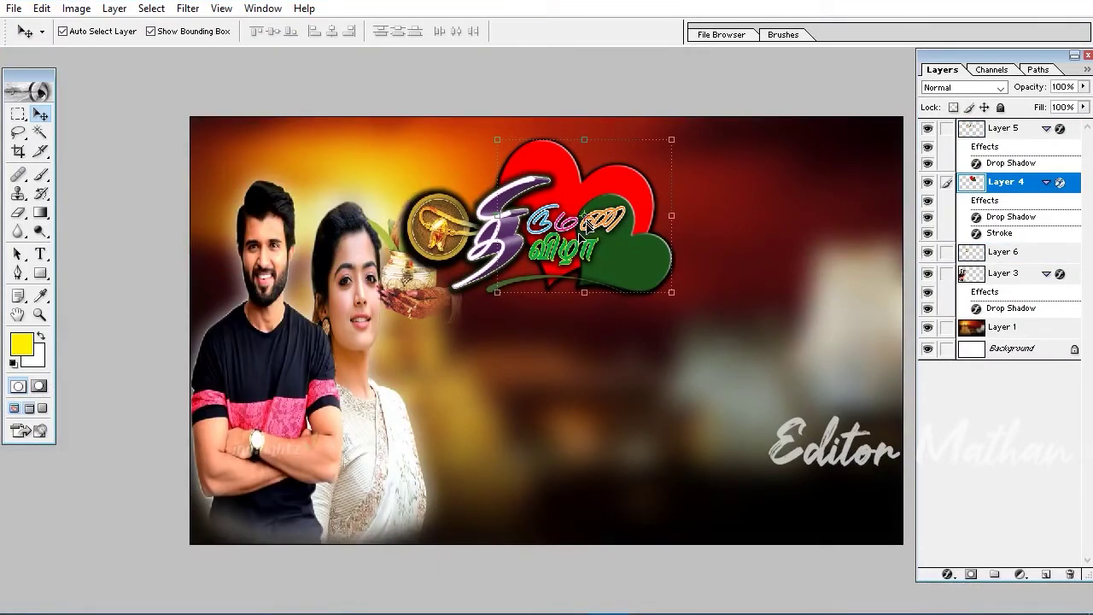
pyautogui.hotkey('ctrl', 't')
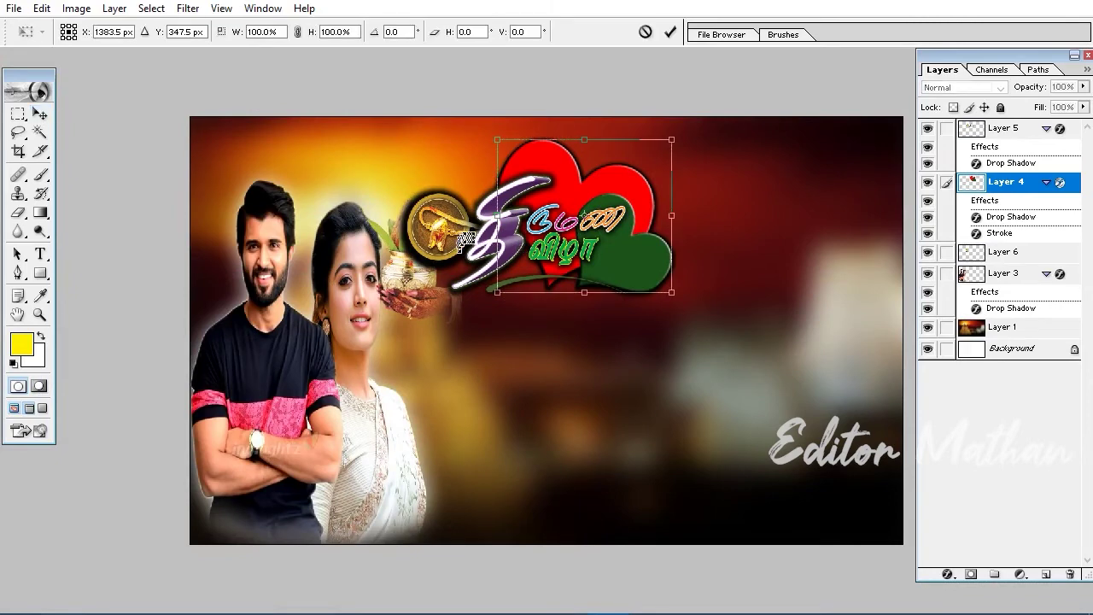
pyautogui.press('Return')
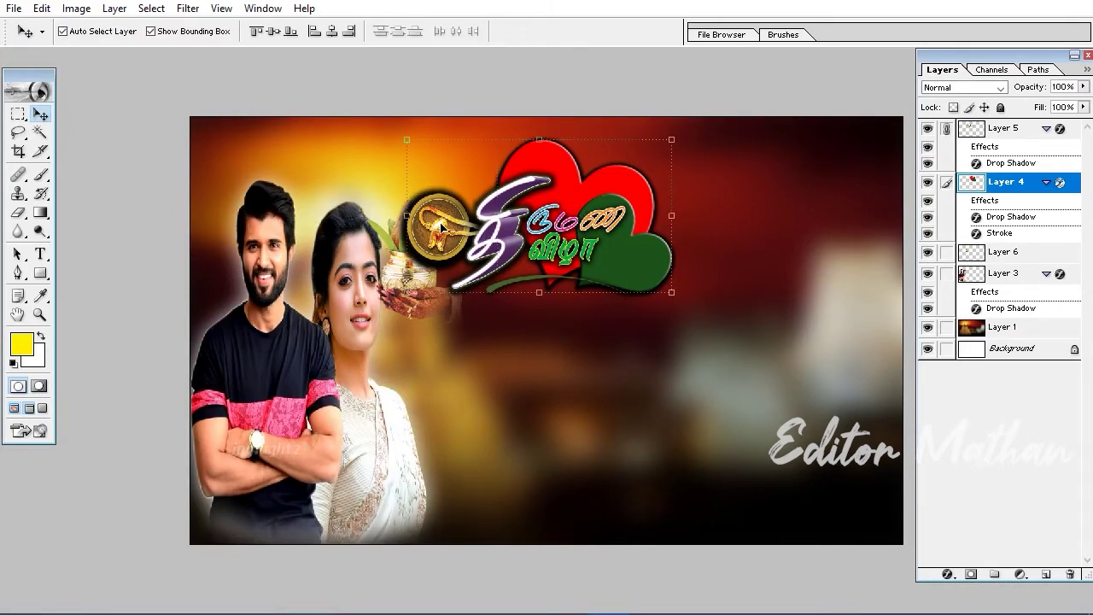
pyautogui.moveTo(453, 224); pyautogui.dragTo(492, 231)
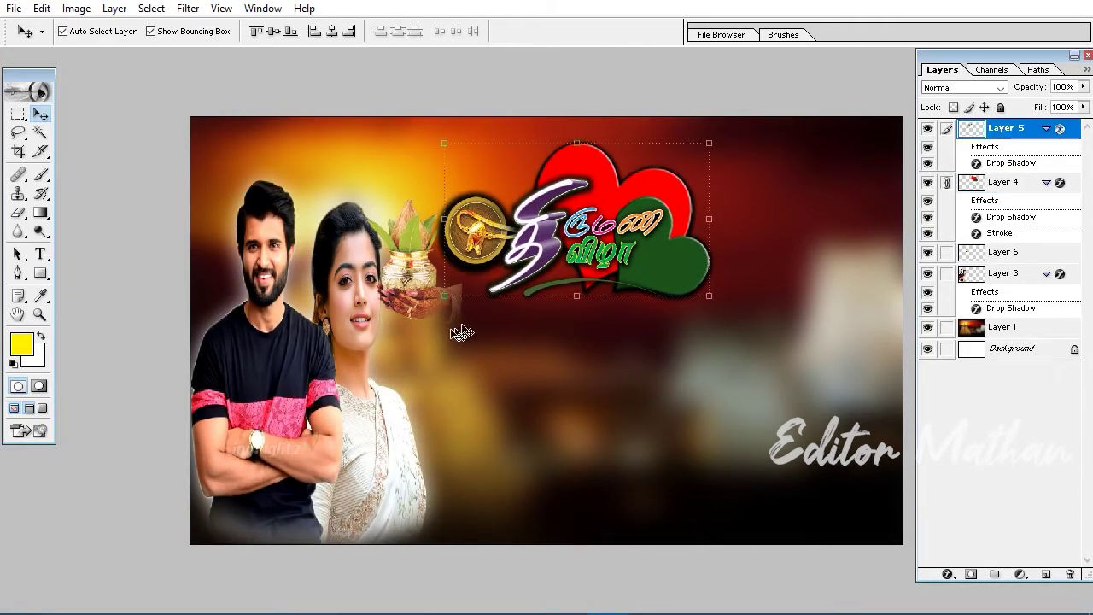
pyautogui.moveTo(461, 333); pyautogui.dragTo(474, 328)
# Shrink the Tamil title logo slightly toward the upper right, then nudge the kalash pot.
pyautogui.click(499, 266)
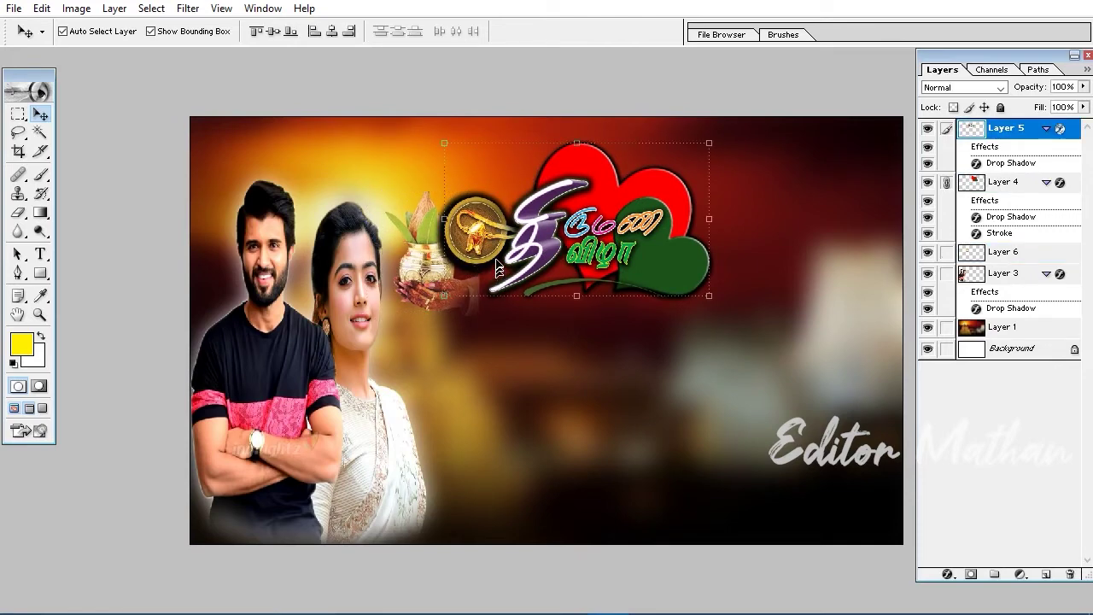
pyautogui.hotkey('ctrl', 't')
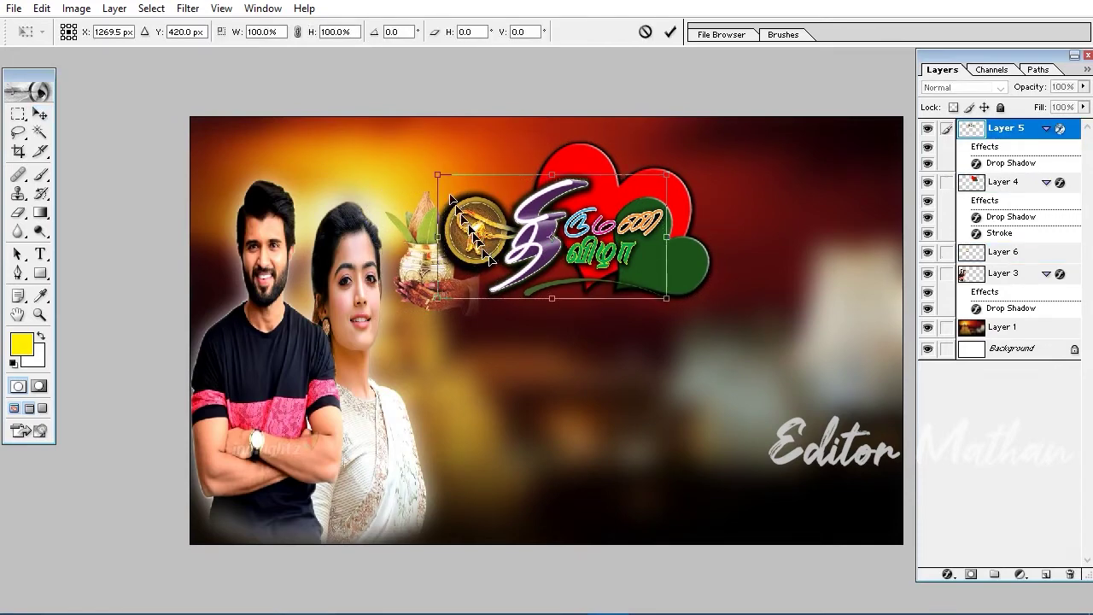
pyautogui.moveTo(437, 173); pyautogui.dragTo(470, 187)
pyautogui.moveTo(587, 285); pyautogui.dragTo(575, 265)
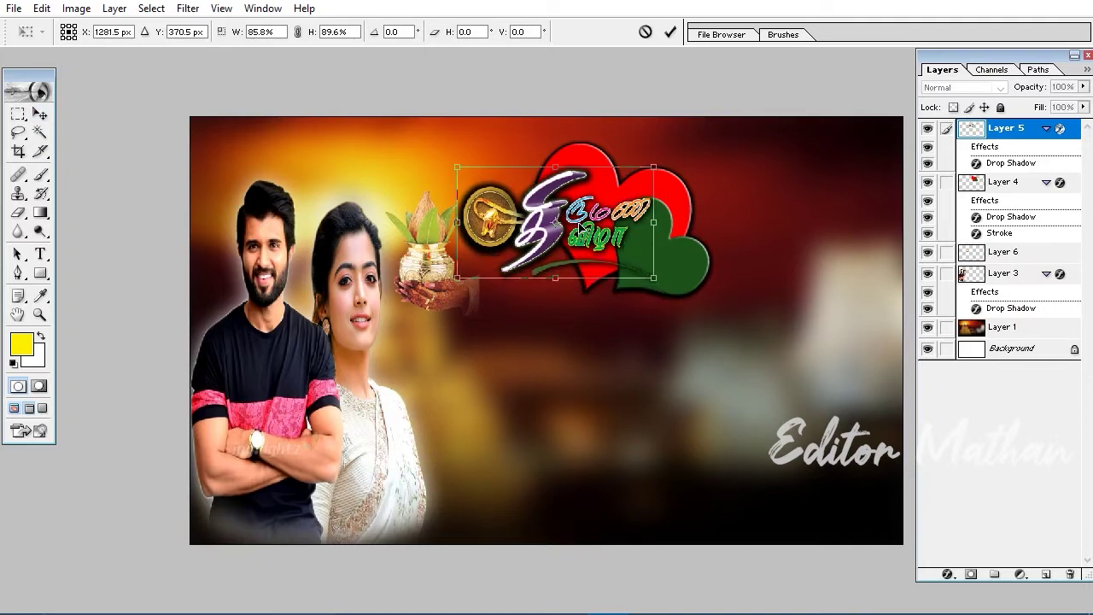
pyautogui.press('Return')
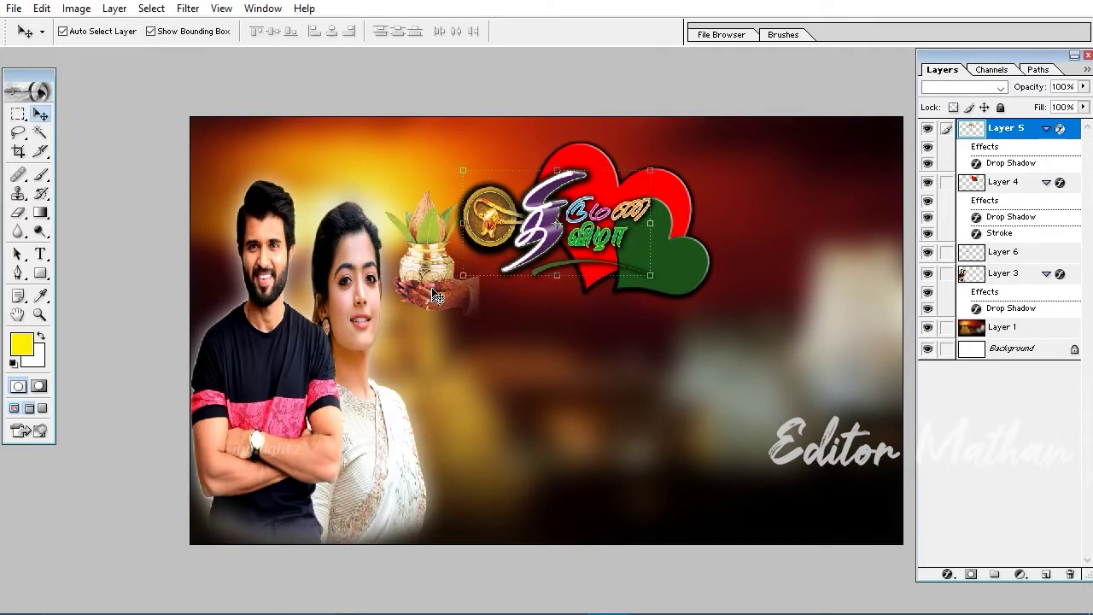
pyautogui.moveTo(432, 288)
pyautogui.mouseDown()
pyautogui.moveTo(446, 294)
pyautogui.moveTo(434, 278)
pyautogui.mouseUp()
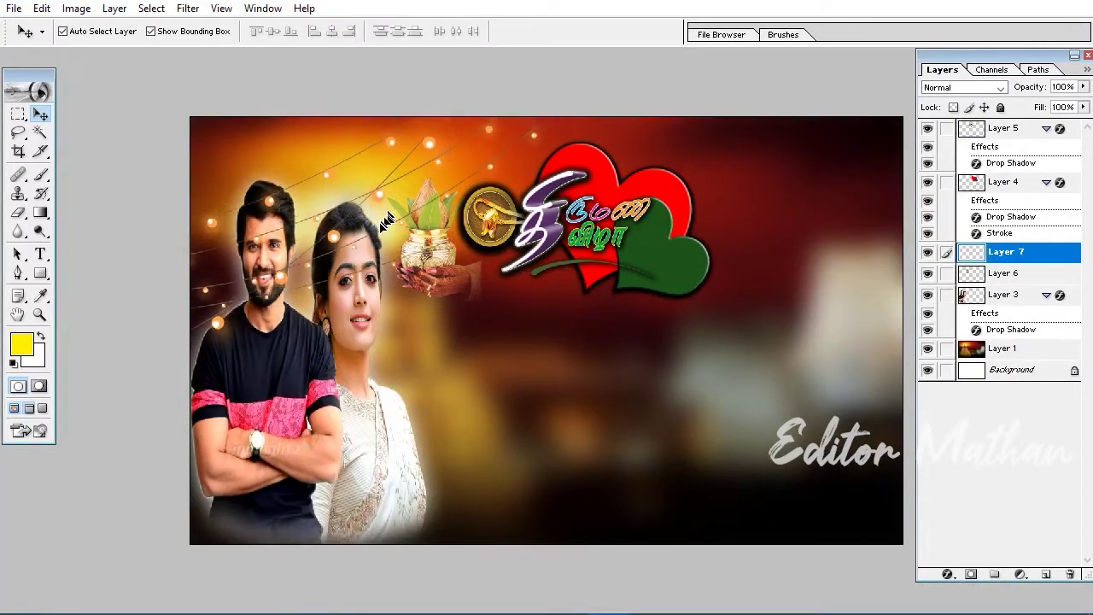
# Place the string lights behind the couple layer at the banner's upper left.
pyautogui.moveTo(386, 220); pyautogui.dragTo(396, 245)
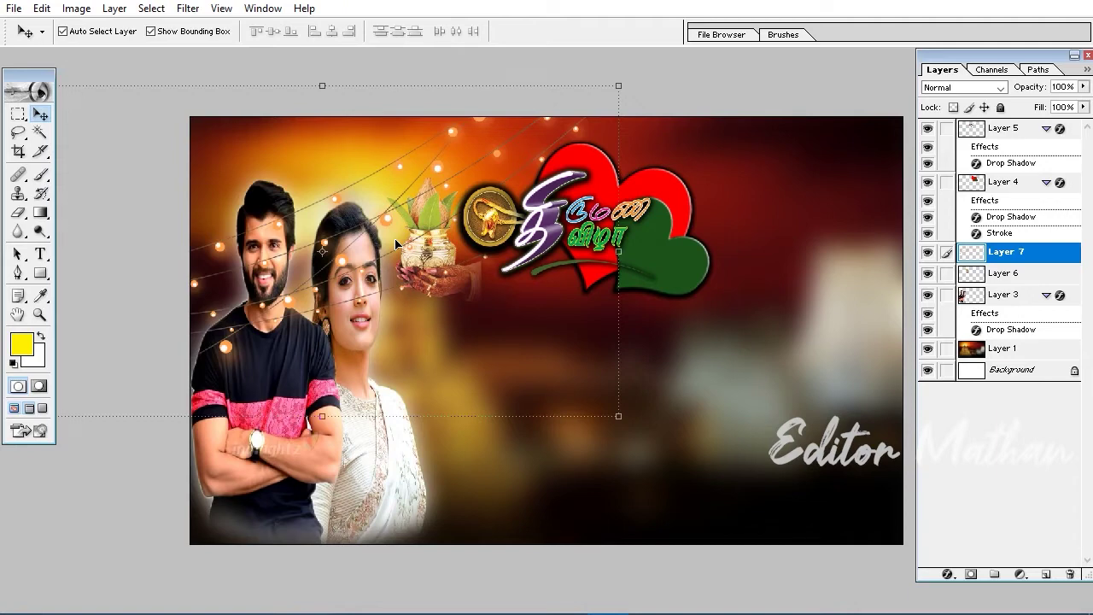
pyautogui.hotkey('ctrl', '[')
pyautogui.hotkey('ctrl', '[')
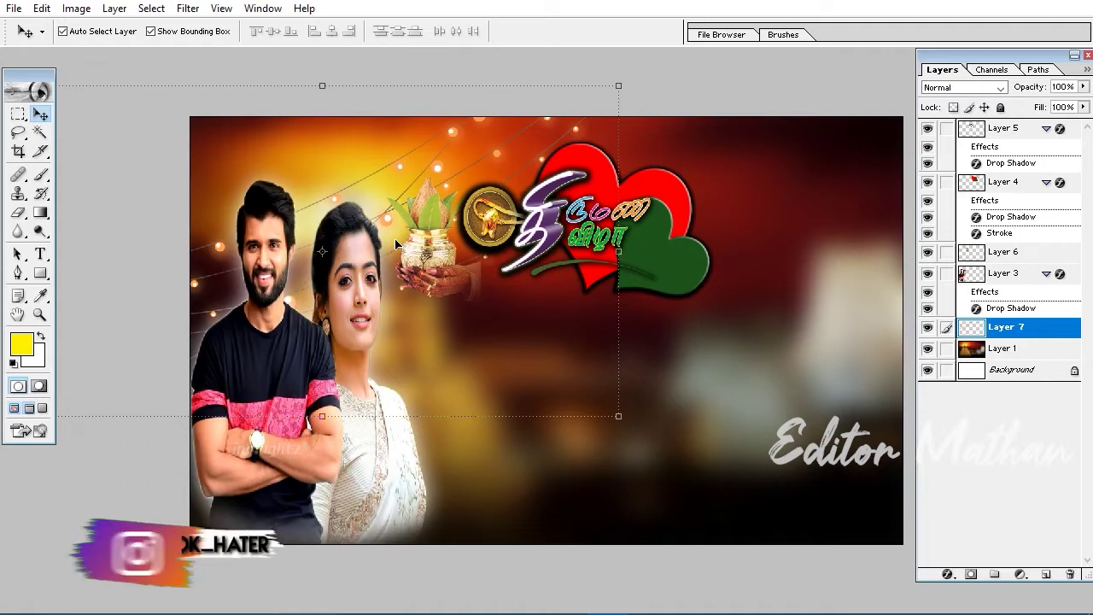
pyautogui.hotkey('ctrl', ']')
pyautogui.hotkey('ctrl', ']')
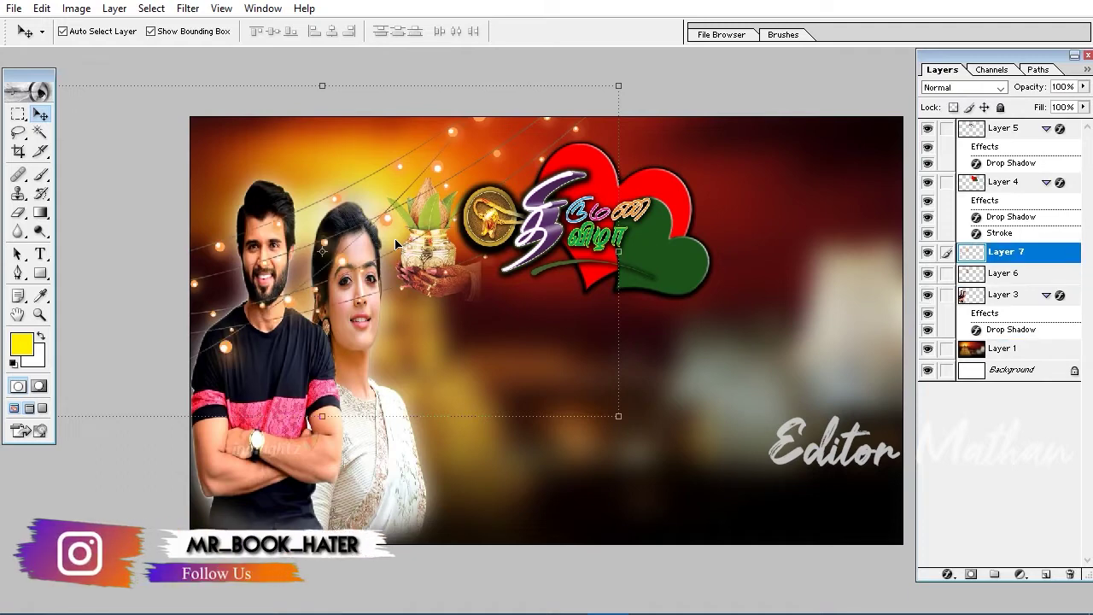
pyautogui.hotkey('ctrl', '[')
pyautogui.hotkey('ctrl', '[')
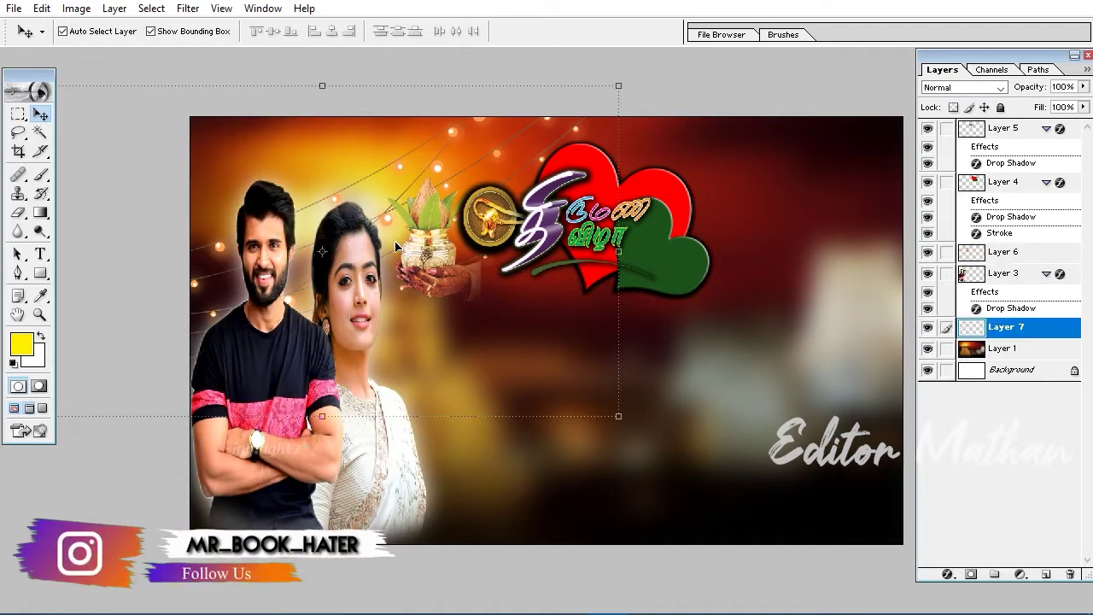
pyautogui.moveTo(396, 246); pyautogui.dragTo(342, 151)
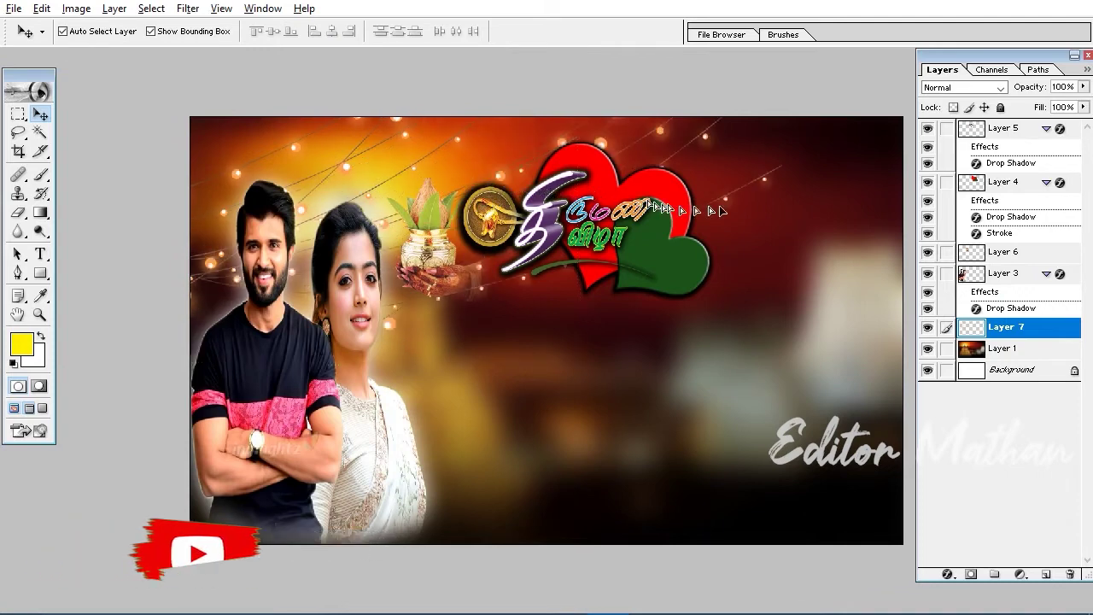
# Duplicate the string lights across to the right side of the banner's top.
pyautogui.moveTo(424, 174)
pyautogui.mouseDown()
pyautogui.moveTo(807, 211)
pyautogui.moveTo(830, 286)
pyautogui.moveTo(854, 307)
pyautogui.mouseUp()
pyautogui.hotkey('ctrl', 't')
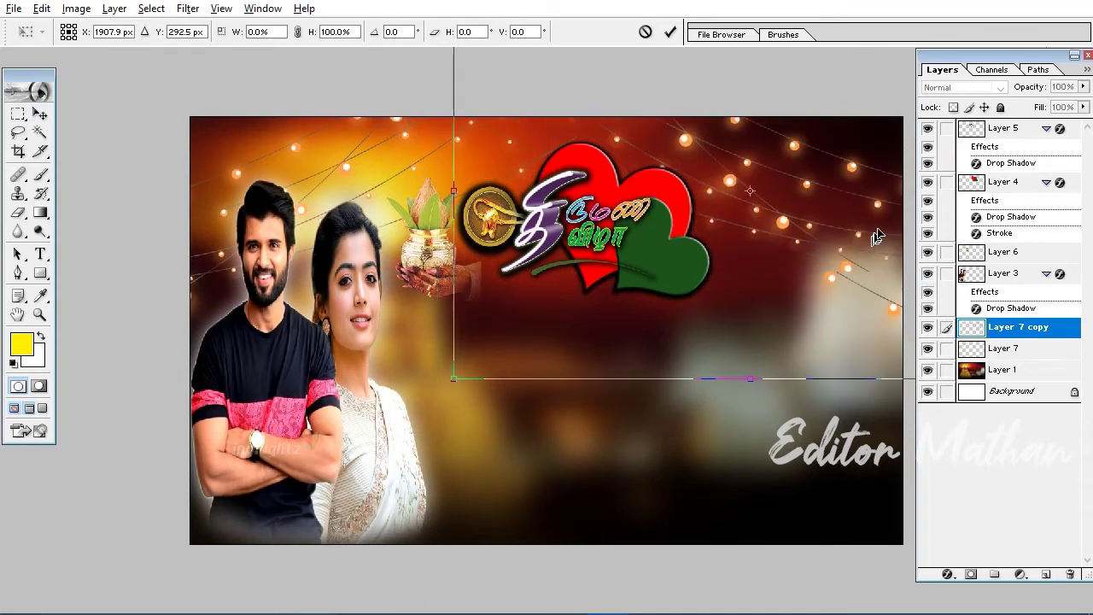
pyautogui.press('Return')
pyautogui.click(551, 390)
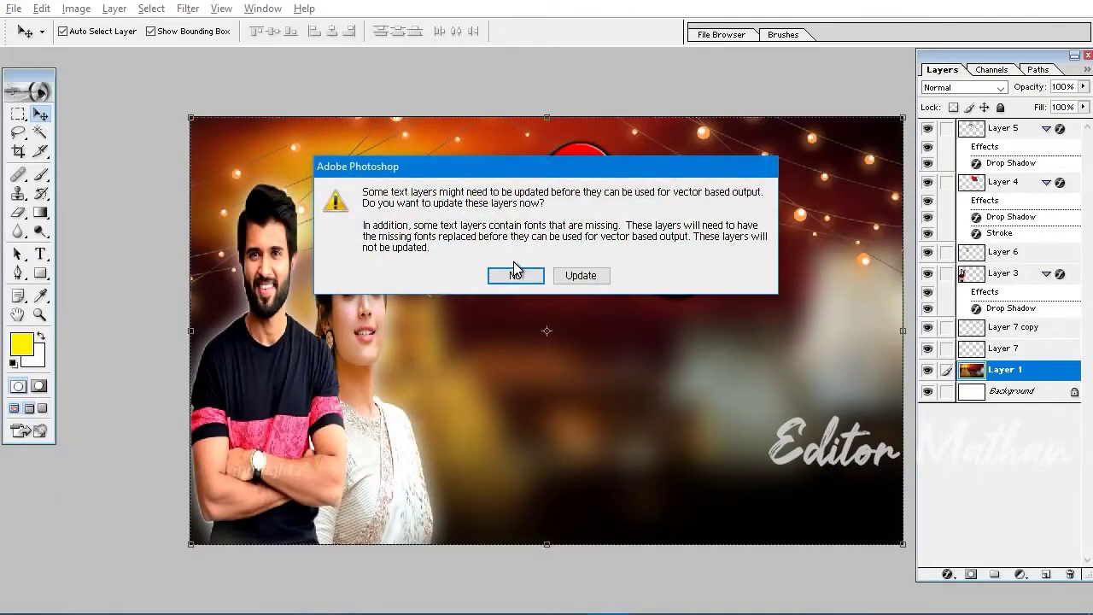
# Drag the temple-pillar image from Marriag Kavithai to the banner's left edge and widen it.
pyautogui.click(515, 273)
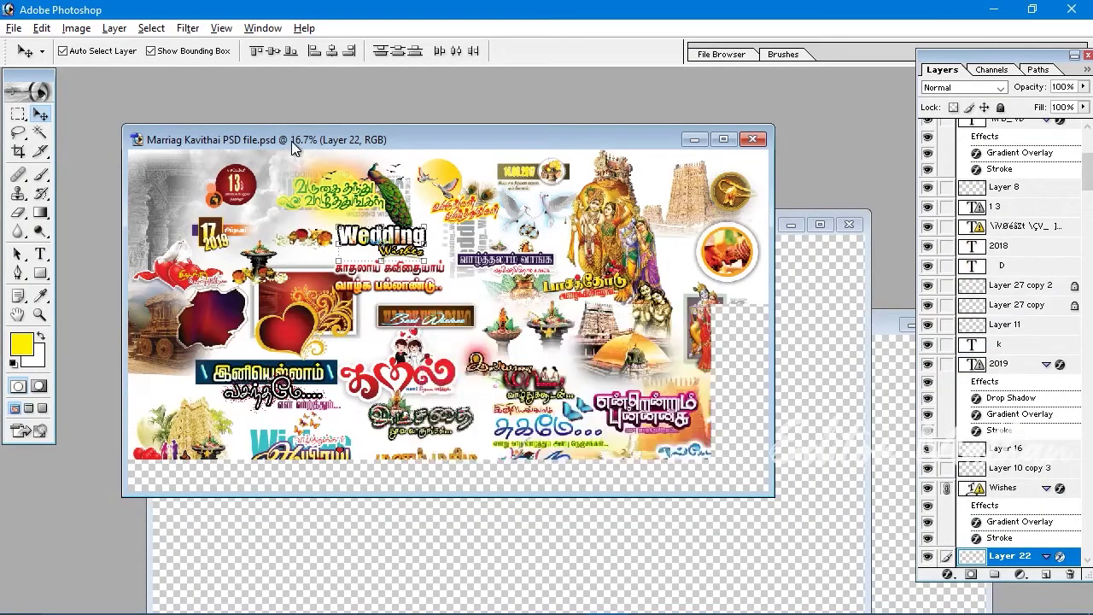
pyautogui.moveTo(291, 141); pyautogui.dragTo(334, 150)
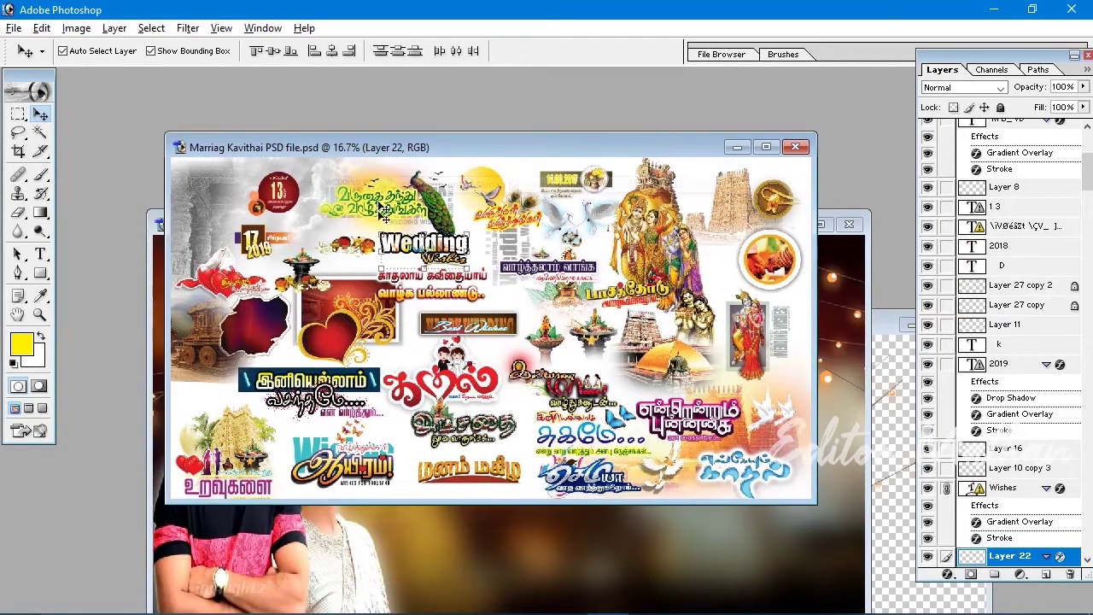
pyautogui.click(207, 213)
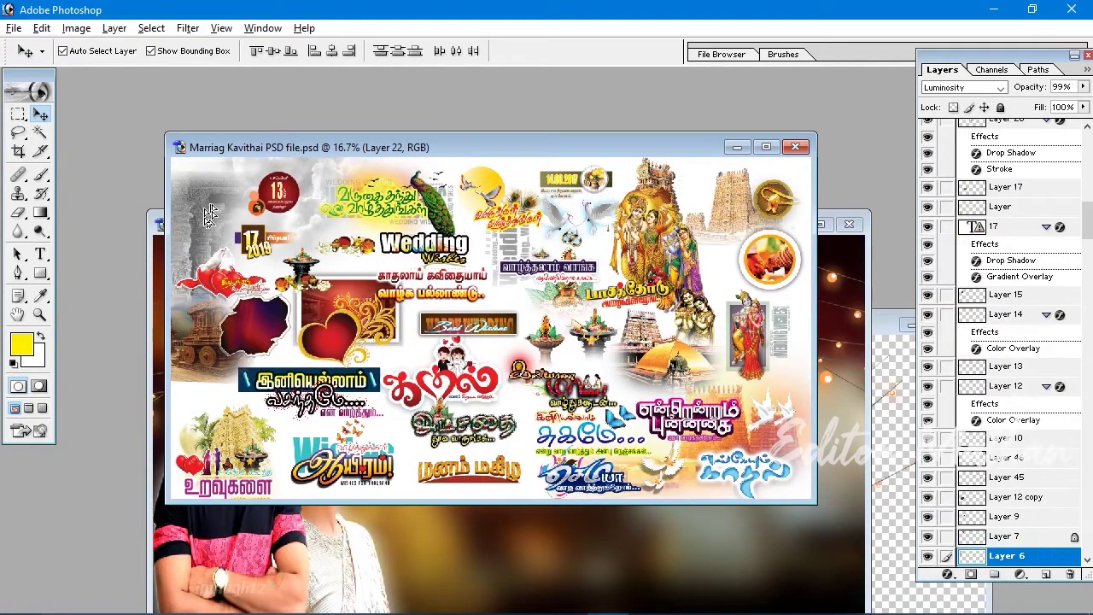
pyautogui.moveTo(208, 214)
pyautogui.mouseDown()
pyautogui.moveTo(316, 257)
pyautogui.moveTo(341, 316)
pyautogui.mouseUp()
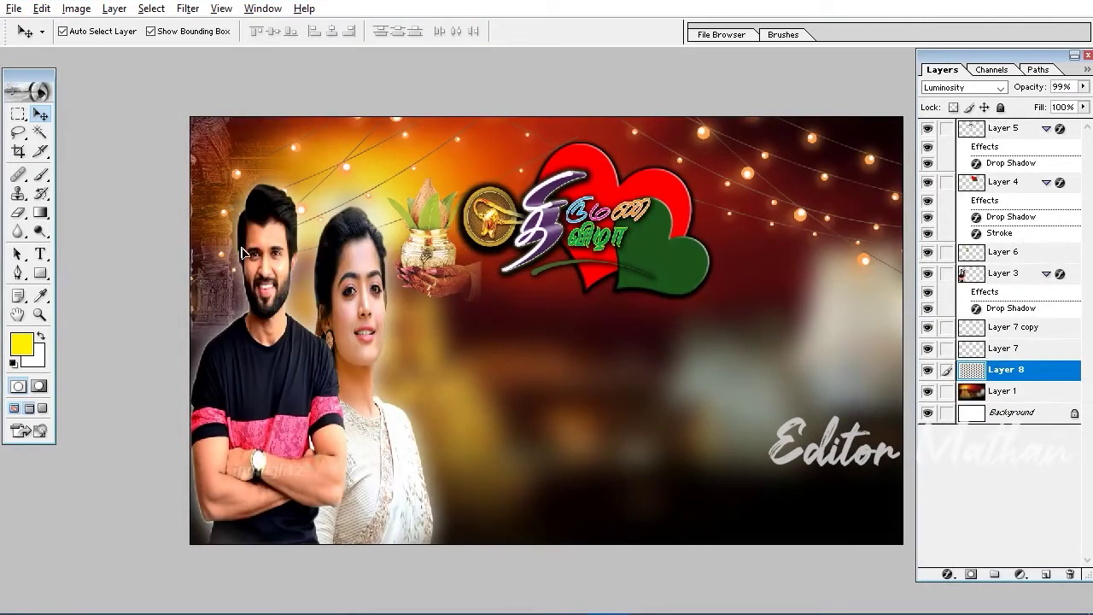
pyautogui.moveTo(243, 252); pyautogui.dragTo(276, 270)
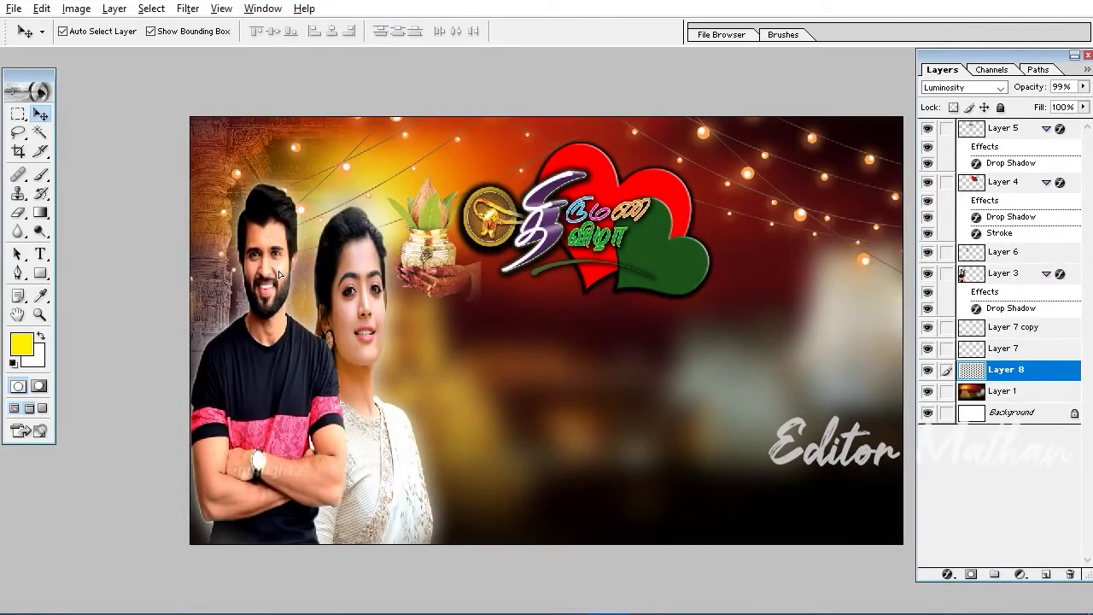
pyautogui.hotkey('ctrl', 't')
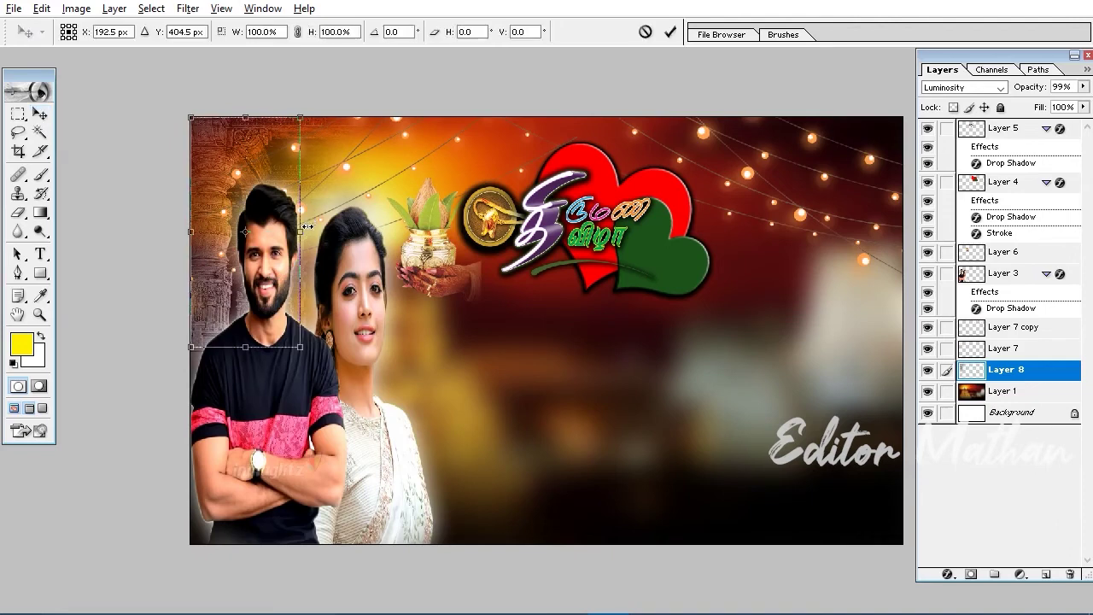
pyautogui.moveTo(304, 229)
pyautogui.mouseDown()
pyautogui.moveTo(345, 230)
pyautogui.moveTo(333, 230)
pyautogui.mouseUp()
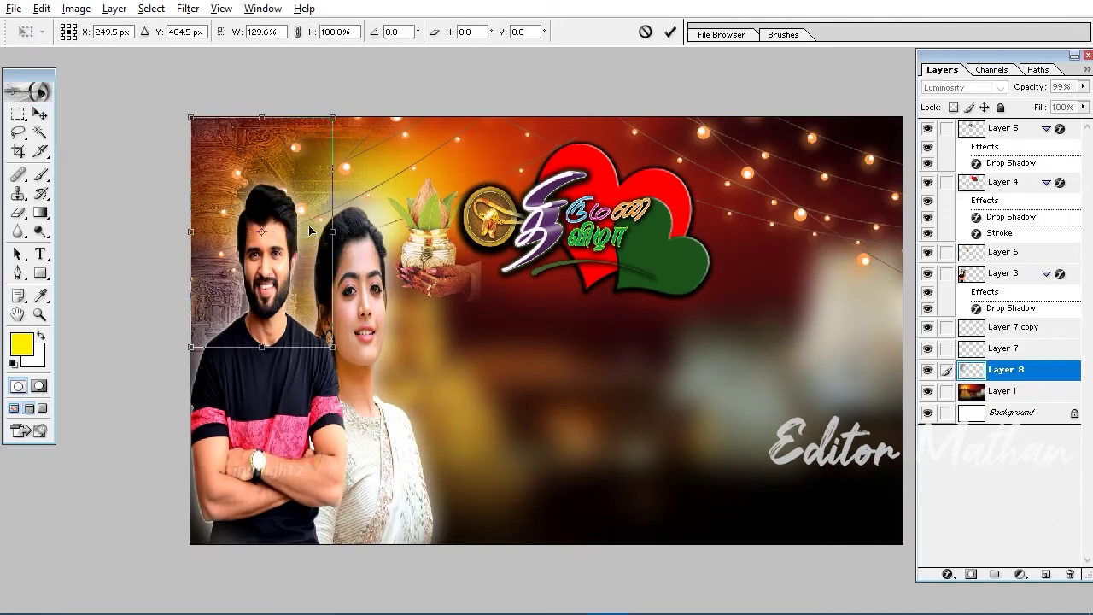
pyautogui.press('Return')
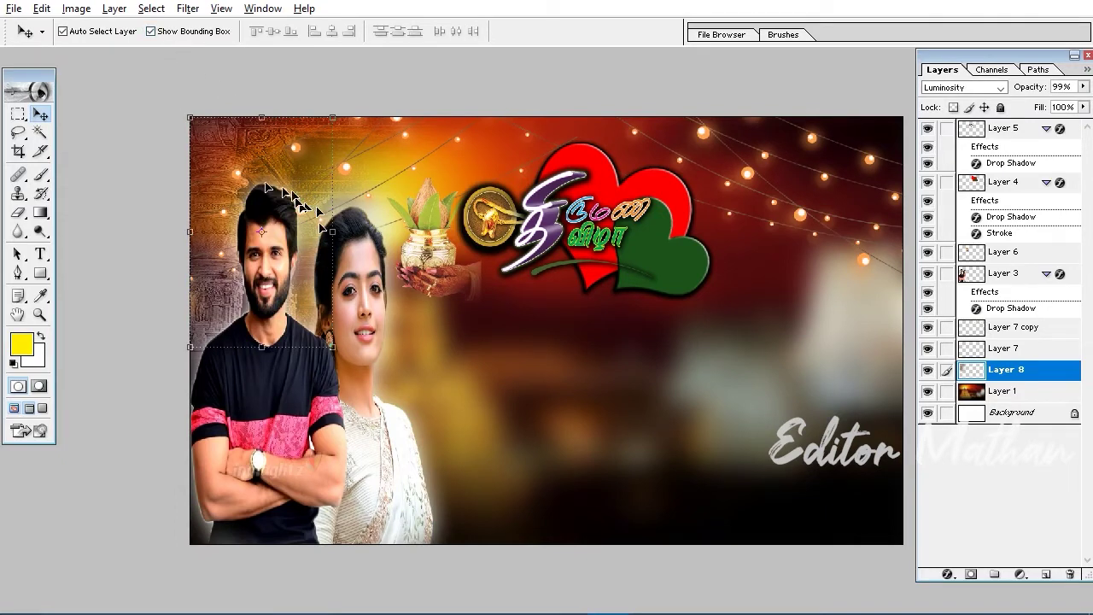
# Reselect the temple-pillar image and stretch it slightly wider.
pyautogui.click(517, 244)
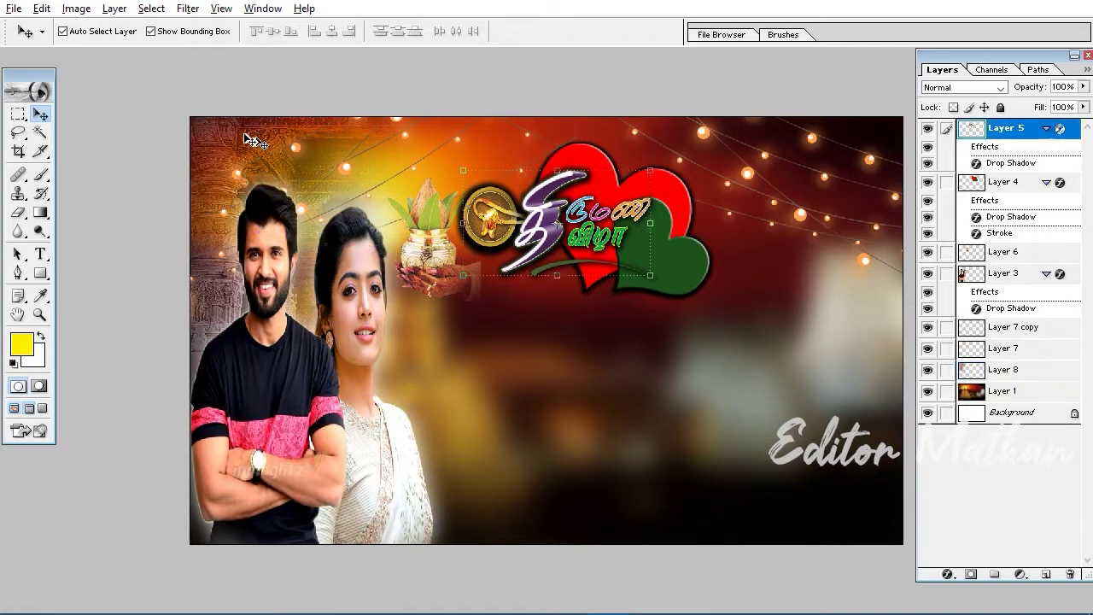
pyautogui.click(247, 139)
pyautogui.click(334, 235)
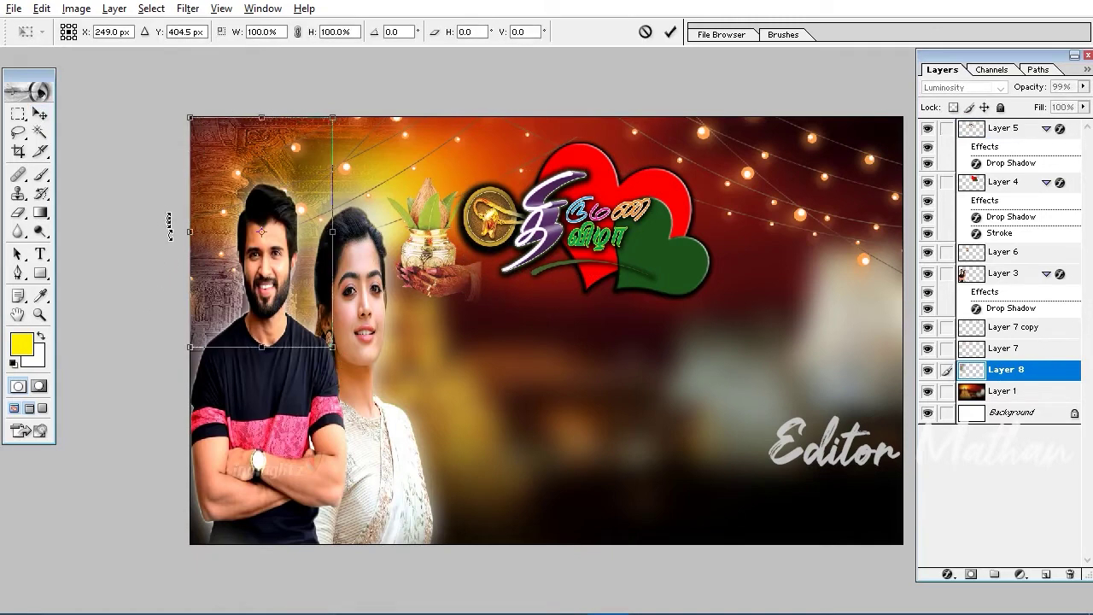
pyautogui.press('Return')
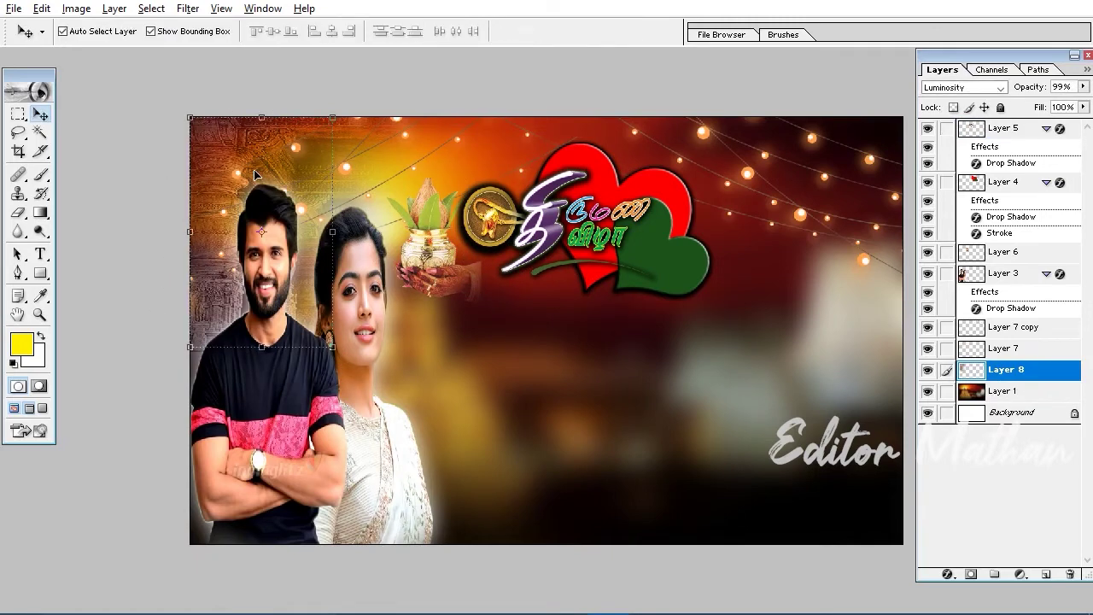
pyautogui.hotkey('ctrl', 't')
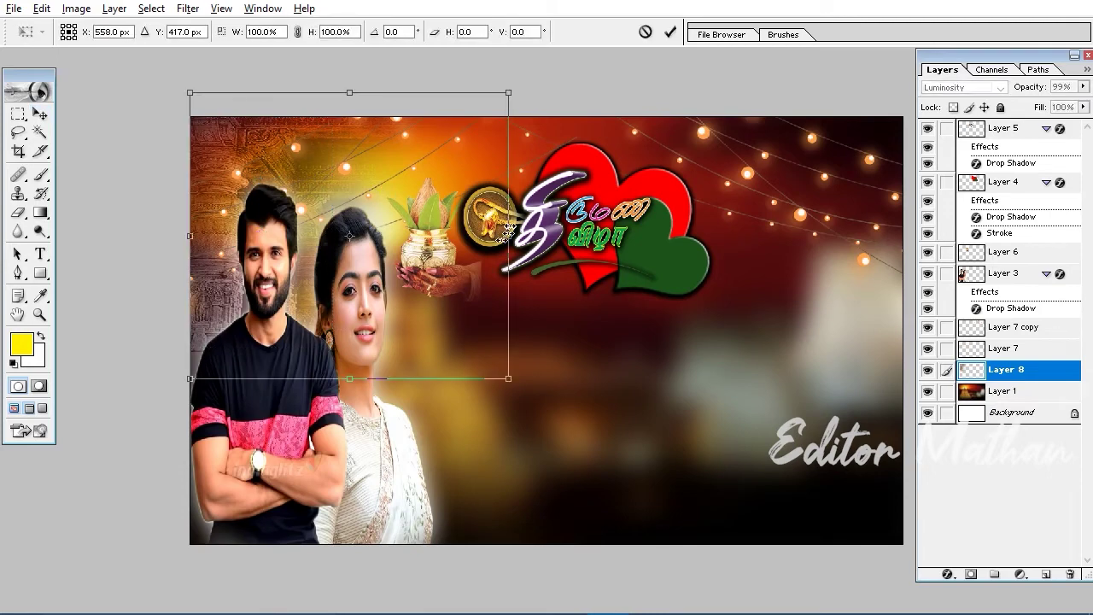
pyautogui.moveTo(507, 235)
pyautogui.mouseDown()
pyautogui.moveTo(512, 225)
pyautogui.moveTo(498, 226)
pyautogui.mouseUp()
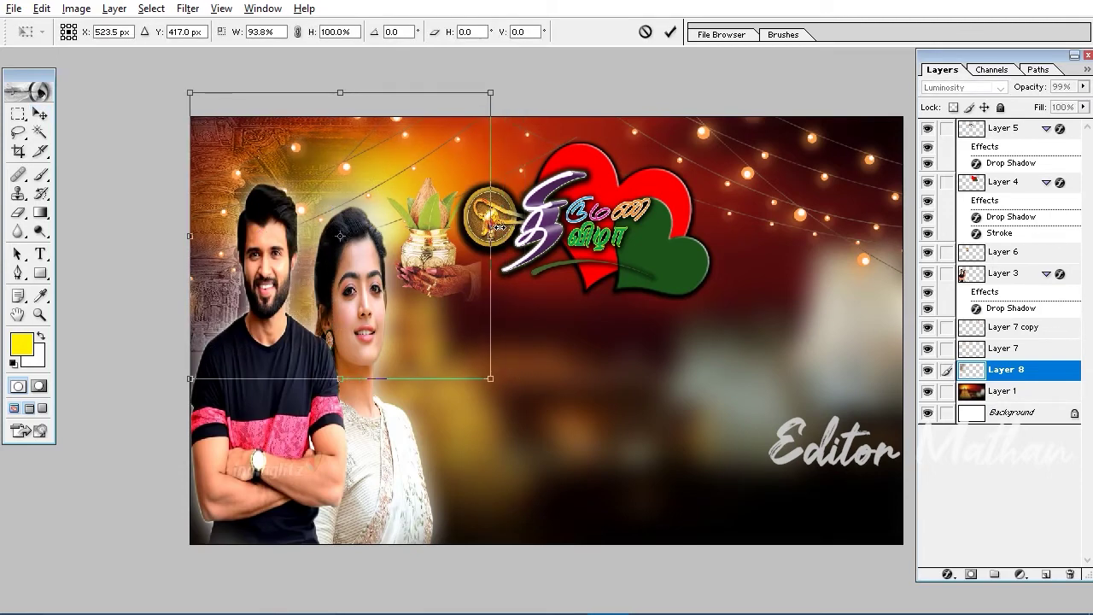
pyautogui.press('Return')
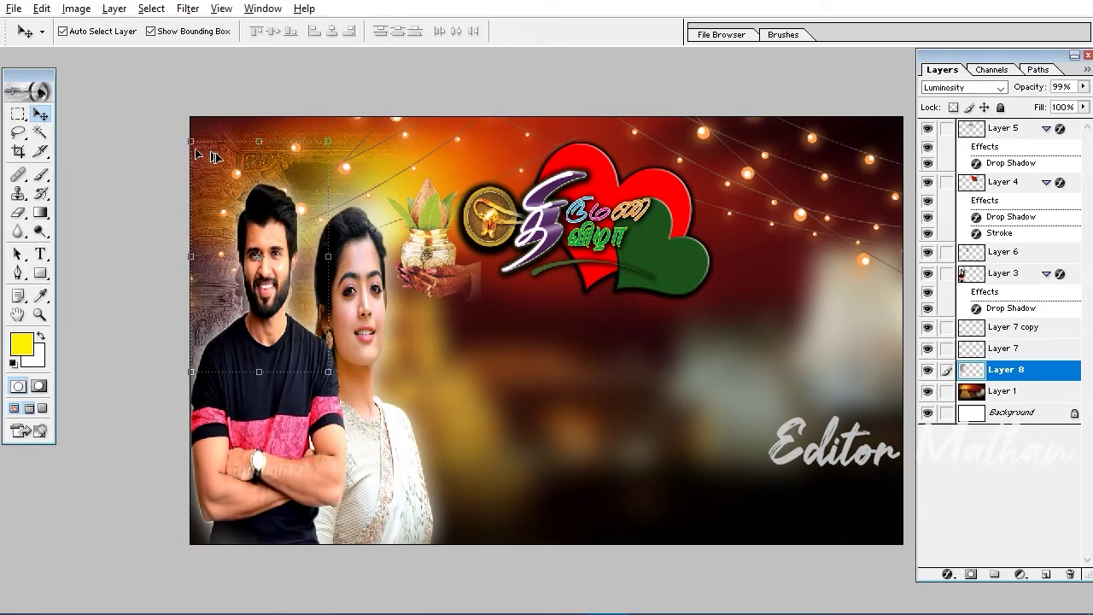
# Duplicate the temple-pillar layer and move the copy to the banner's right side.
pyautogui.keyDown('alt'); pyautogui.moveTo(224, 183); pyautogui.dragTo(391, 246); pyautogui.keyUp('alt')
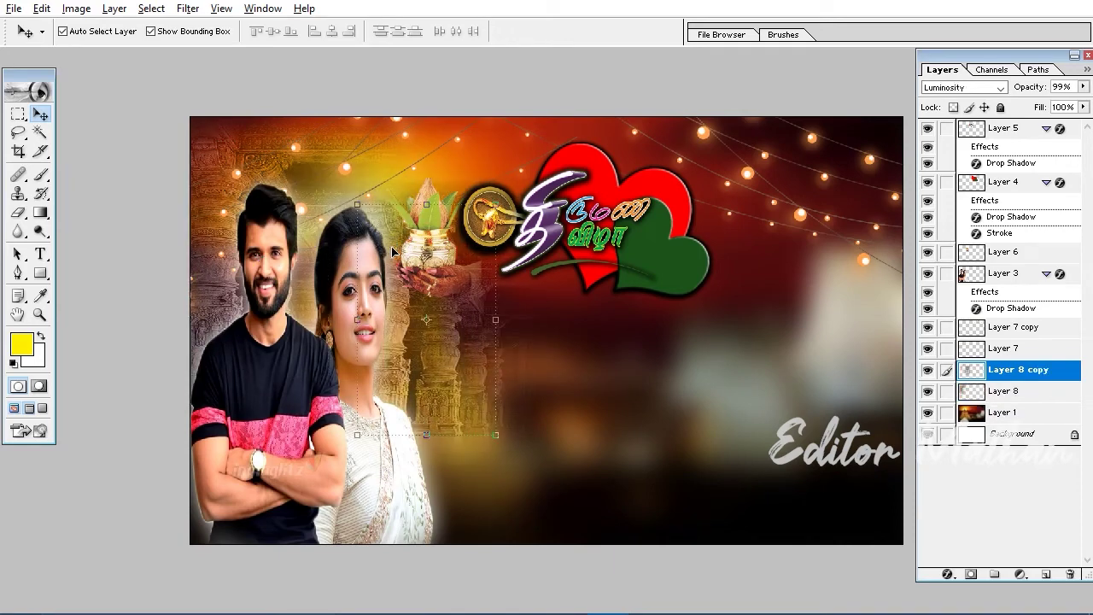
pyautogui.hotkey('alt', 'l')
pyautogui.press('d')
pyautogui.press('Return')
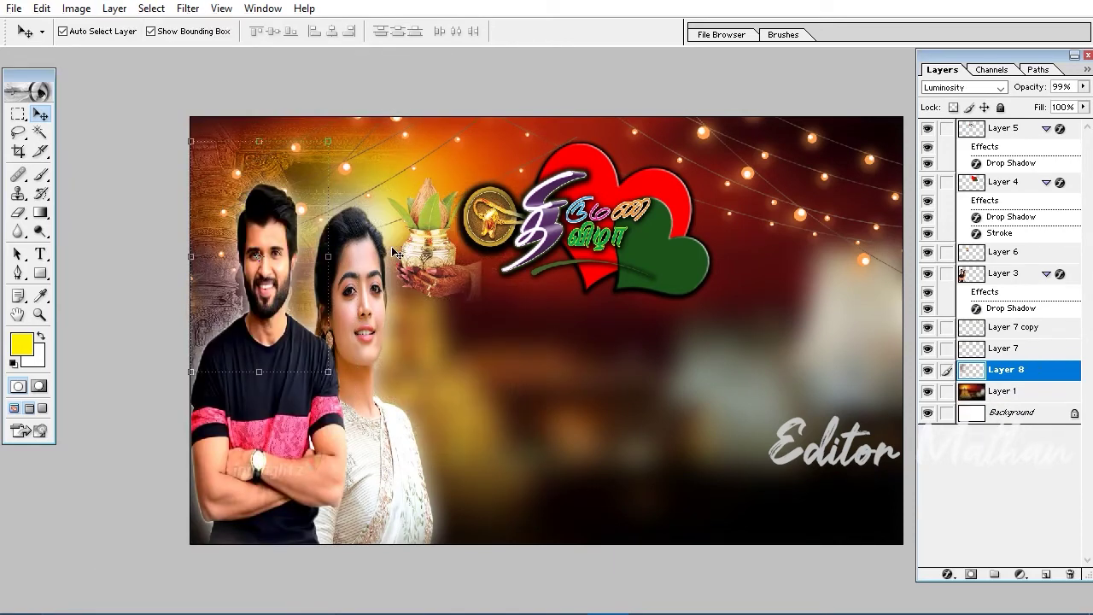
pyautogui.hotkey('ctrl', 'j')
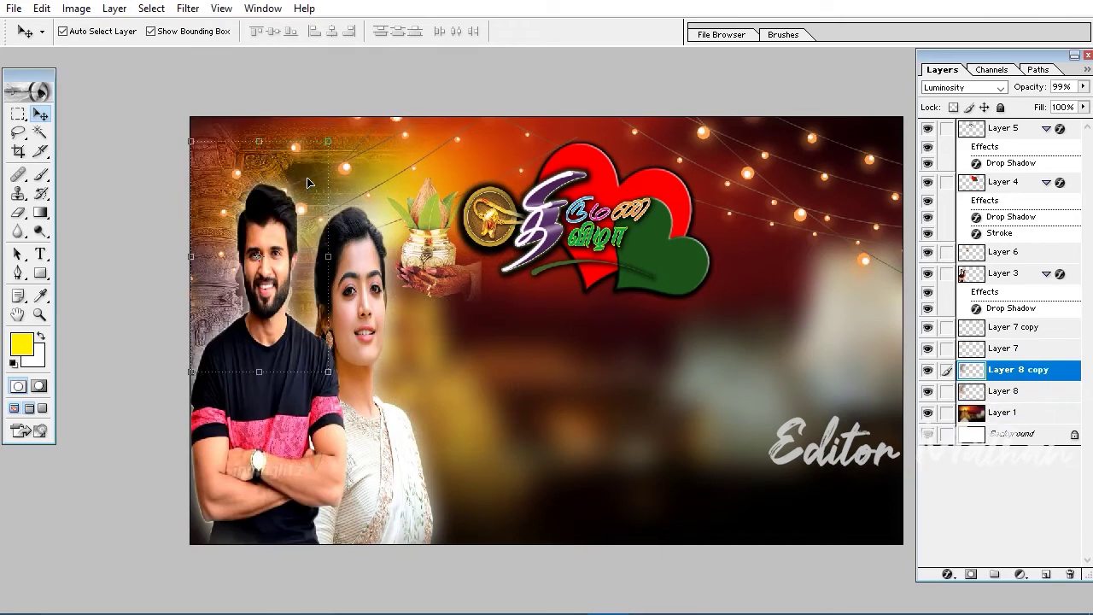
pyautogui.moveTo(308, 193)
pyautogui.mouseDown()
pyautogui.moveTo(824, 195)
pyautogui.moveTo(831, 185)
pyautogui.mouseUp()
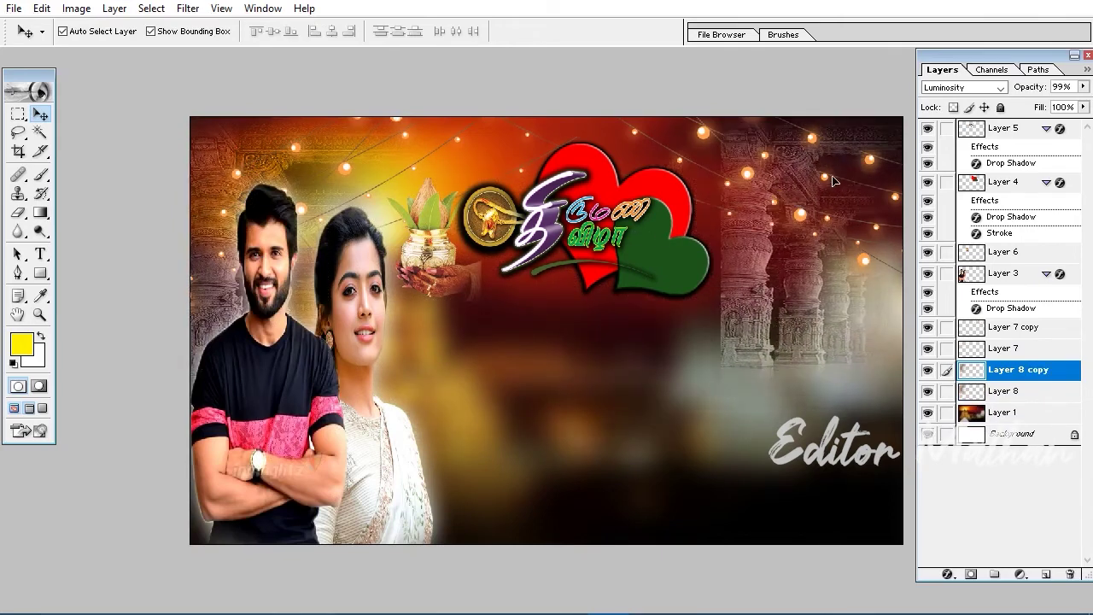
# Flip the pillar copy horizontally and fit it into the banner's upper-right corner.
pyautogui.hotkey('ctrl', 't')
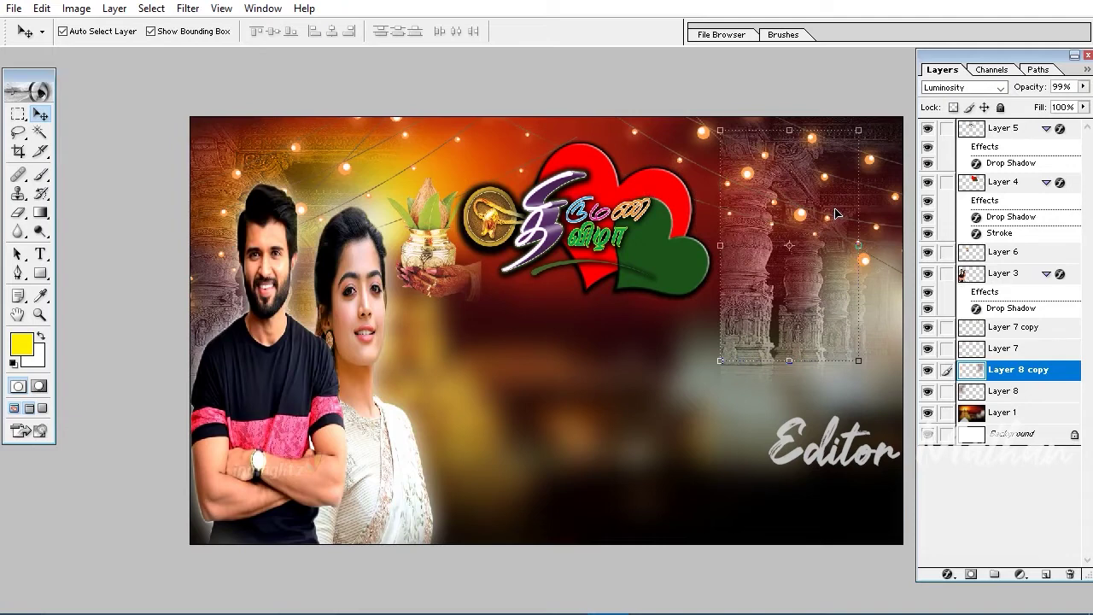
pyautogui.hotkey('ctrl', 't')
pyautogui.rightClick(837, 213)
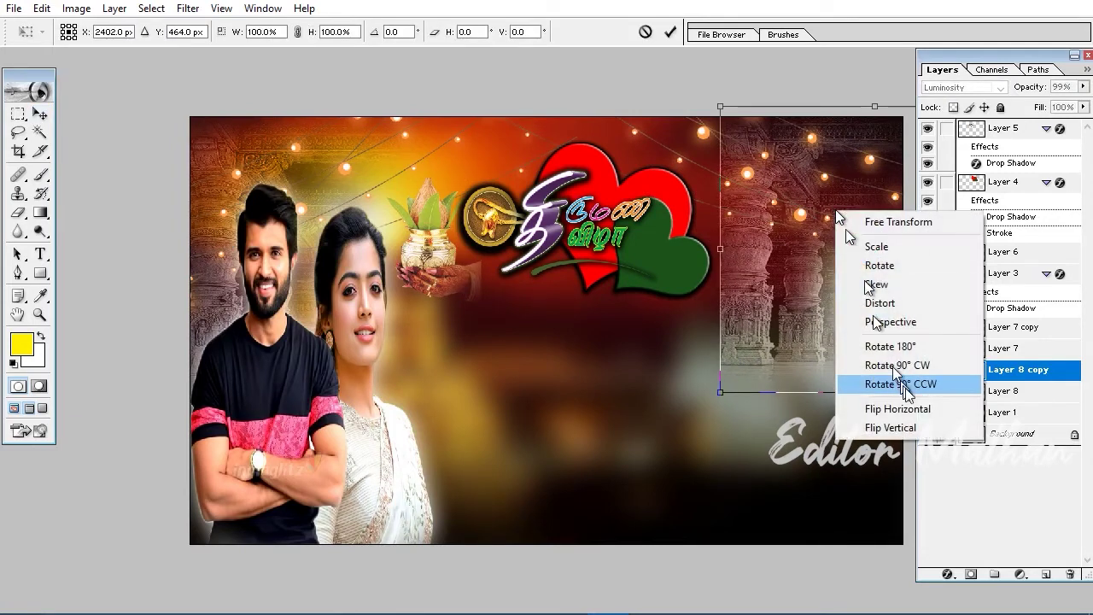
pyautogui.click(876, 408)
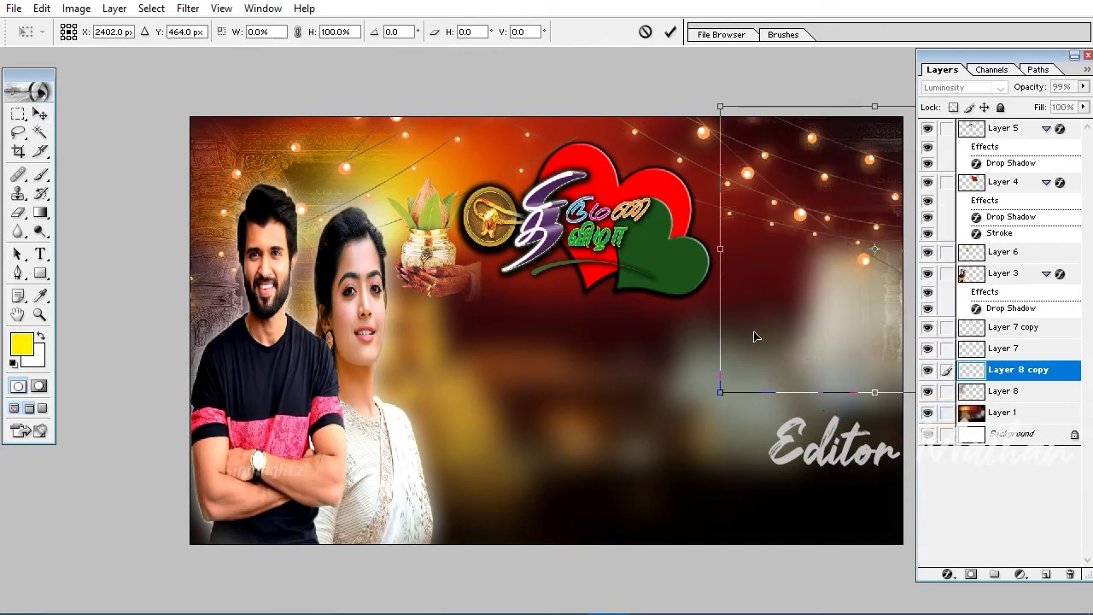
pyautogui.moveTo(841, 332); pyautogui.dragTo(771, 340)
pyautogui.moveTo(749, 345); pyautogui.dragTo(708, 345)
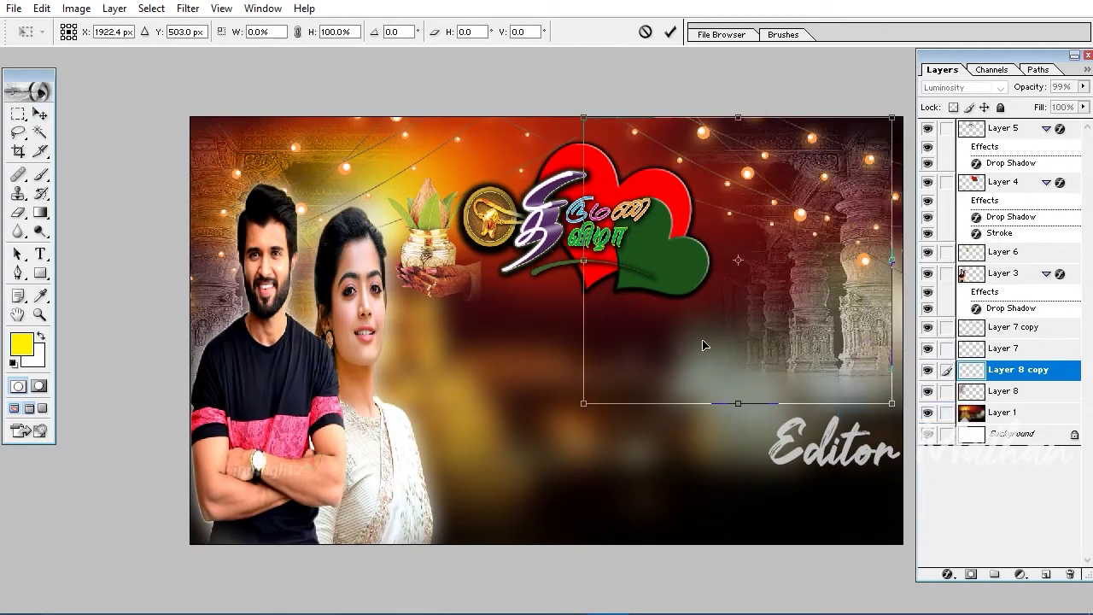
pyautogui.press('Return')
pyautogui.click(357, 386)
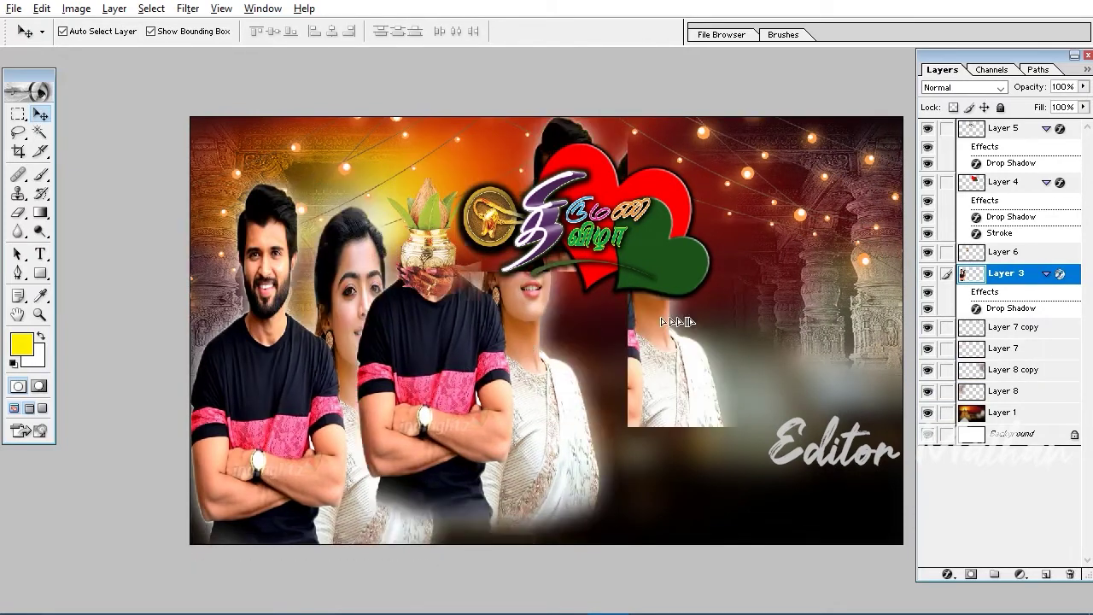
# Duplicate the couple photo and scale the copy to about 60% at the upper right.
pyautogui.moveTo(358, 390)
pyautogui.mouseDown()
pyautogui.moveTo(786, 331)
pyautogui.moveTo(819, 371)
pyautogui.mouseUp()
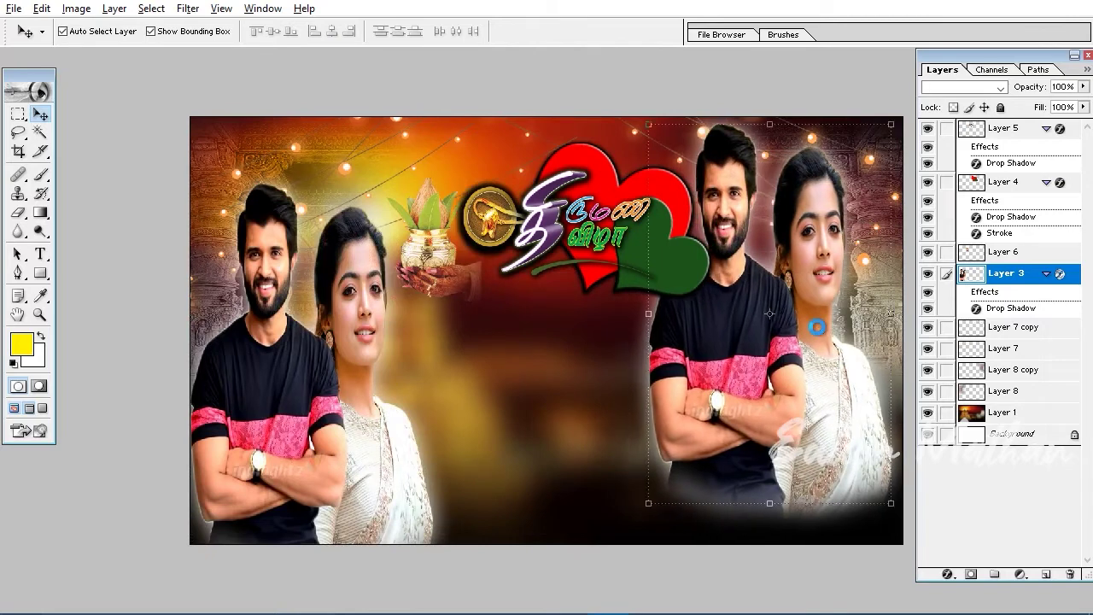
pyautogui.hotkey('ctrl', 't')
pyautogui.moveTo(722, 219); pyautogui.dragTo(741, 265)
pyautogui.moveTo(798, 401); pyautogui.dragTo(790, 290)
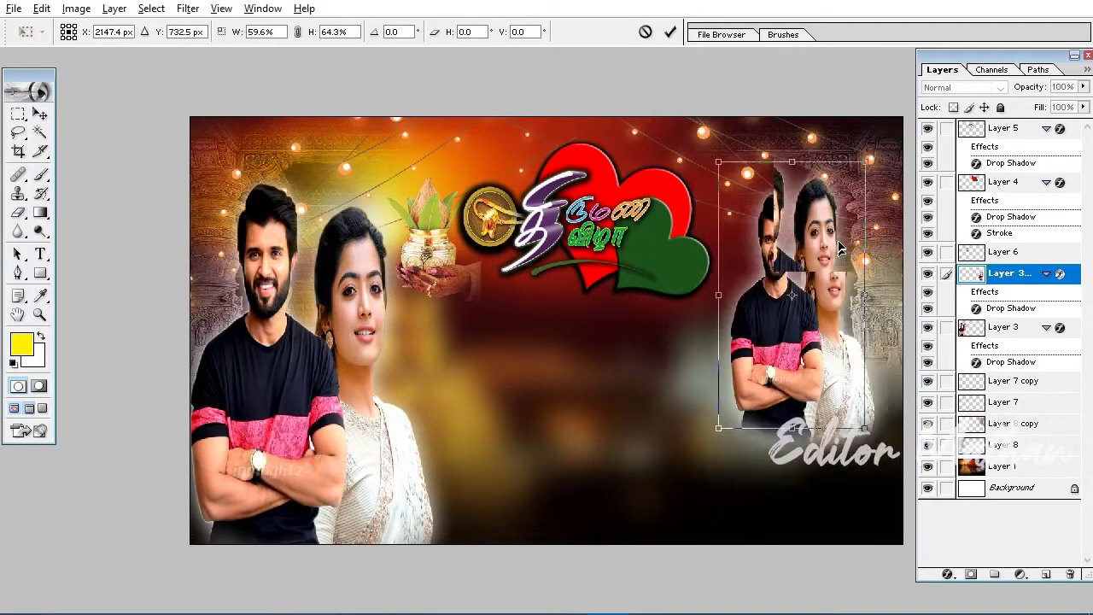
pyautogui.moveTo(866, 427); pyautogui.dragTo(871, 408)
pyautogui.press('Return')
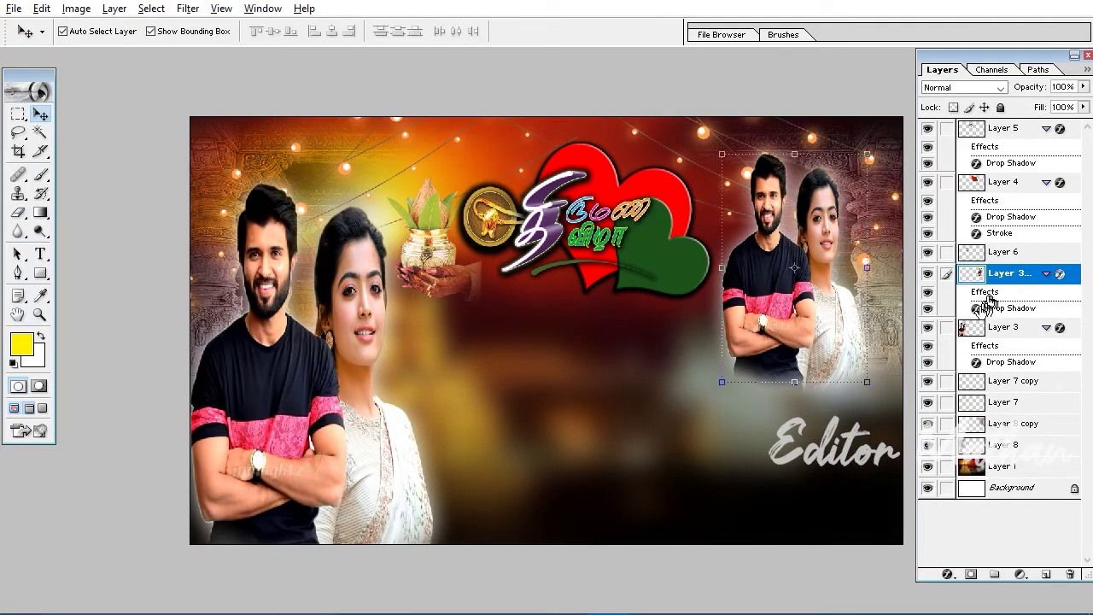
# Turn off the small couple's drop shadow and set its blend mode to Luminosity.
pyautogui.doubleClick(975, 309)
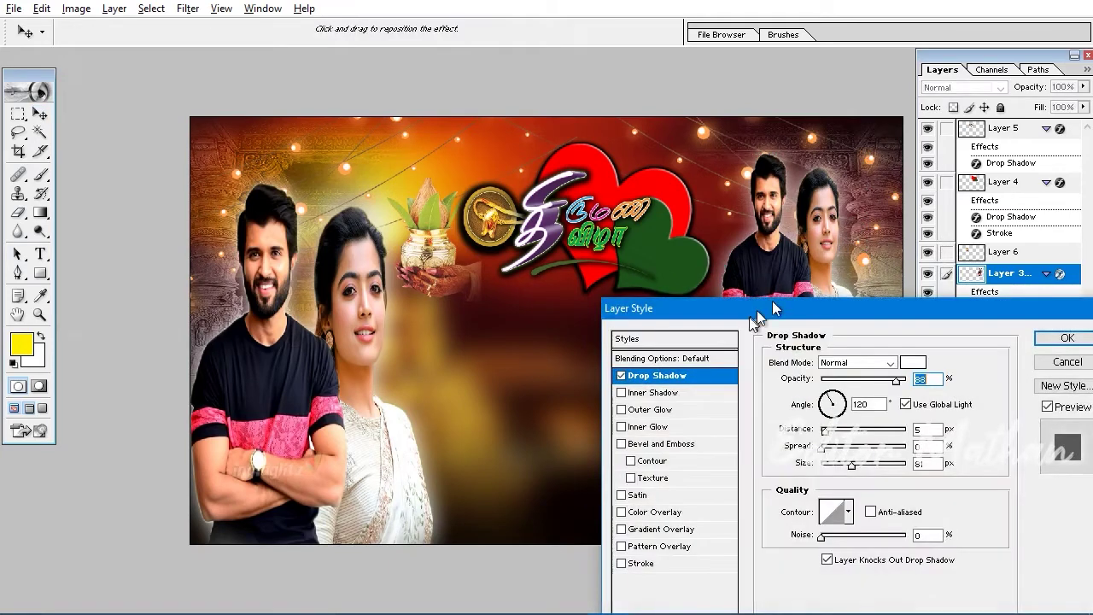
pyautogui.click(621, 376)
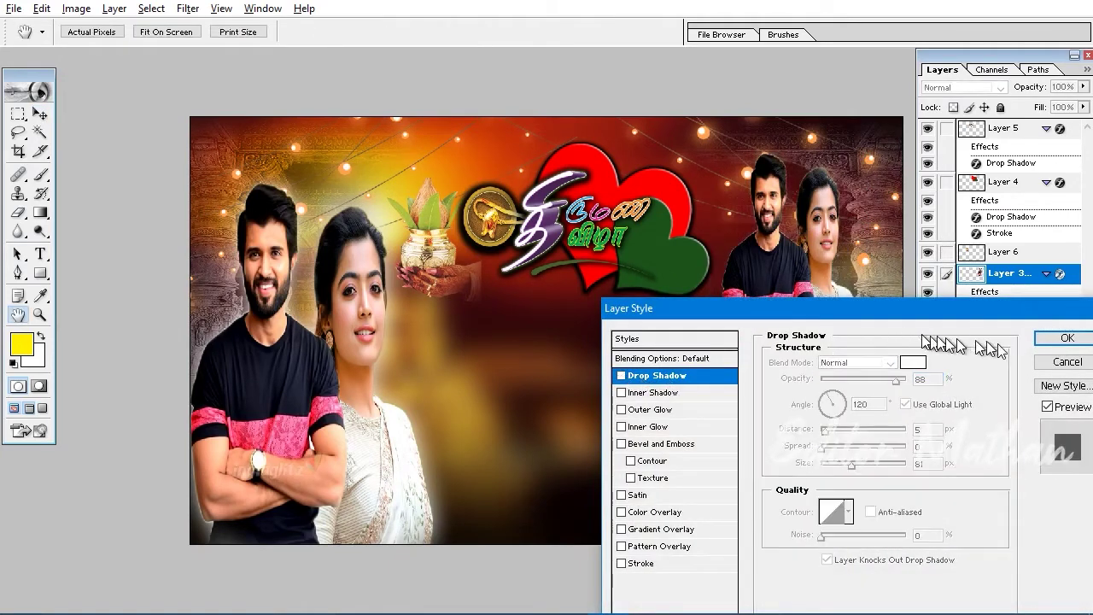
pyautogui.click(1067, 338)
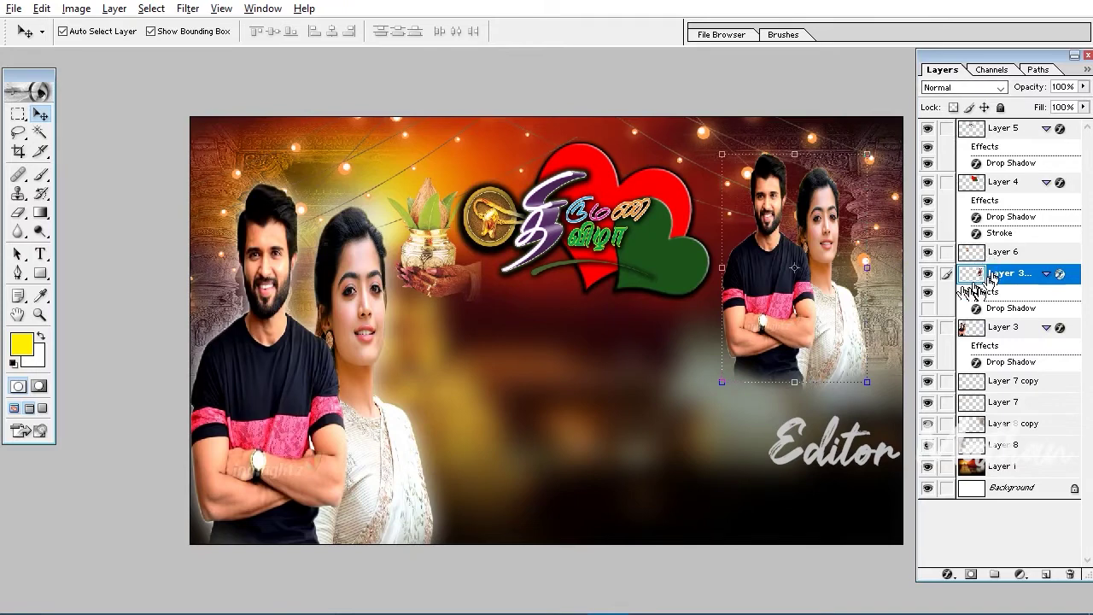
pyautogui.click(959, 87)
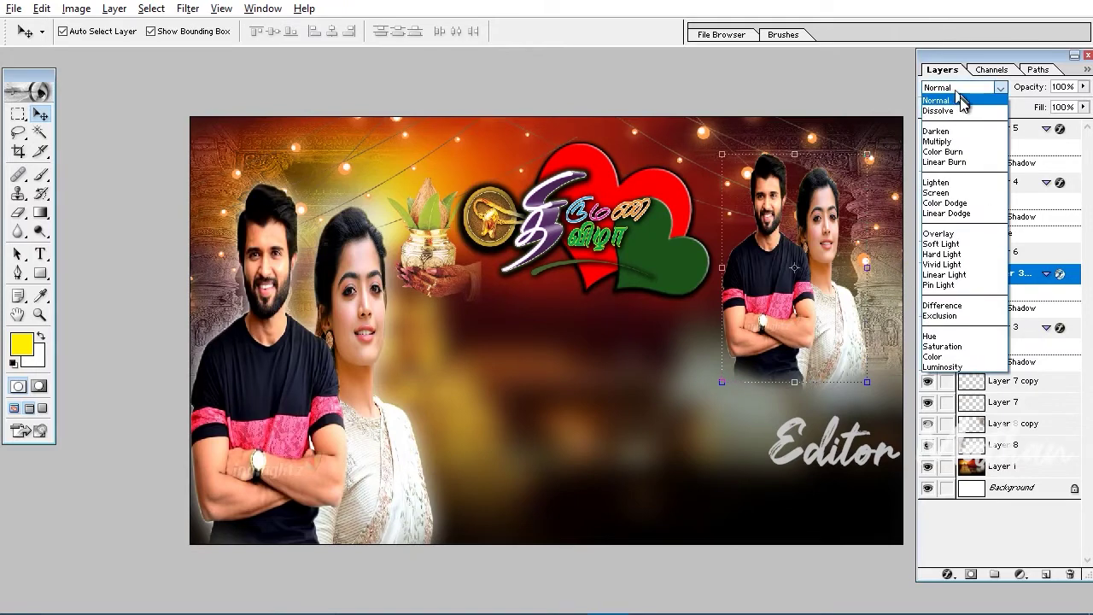
pyautogui.click(906, 341)
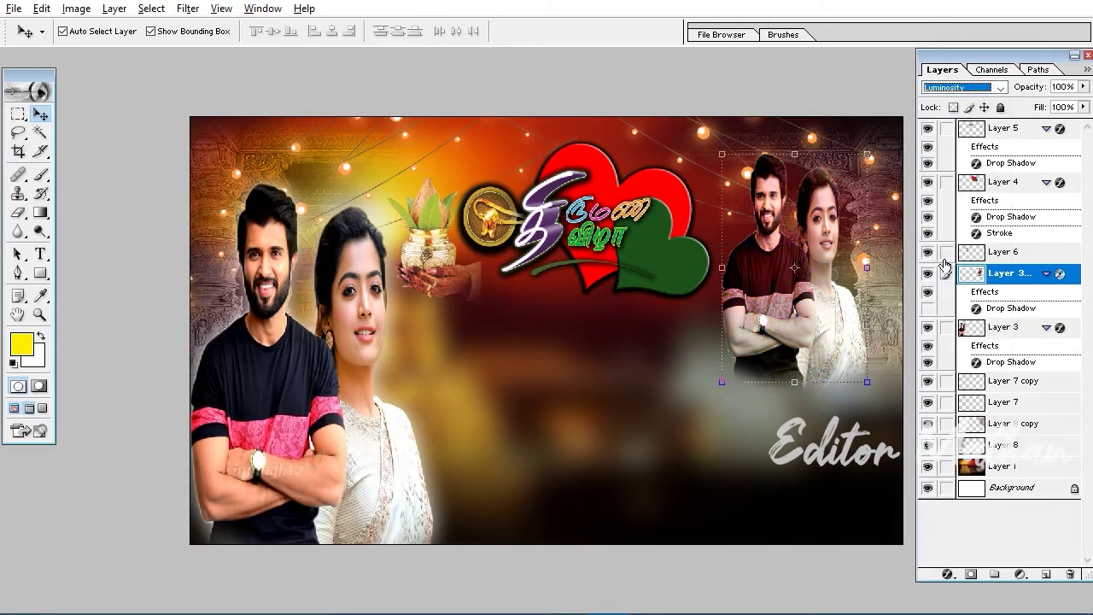
pyautogui.click(848, 303)
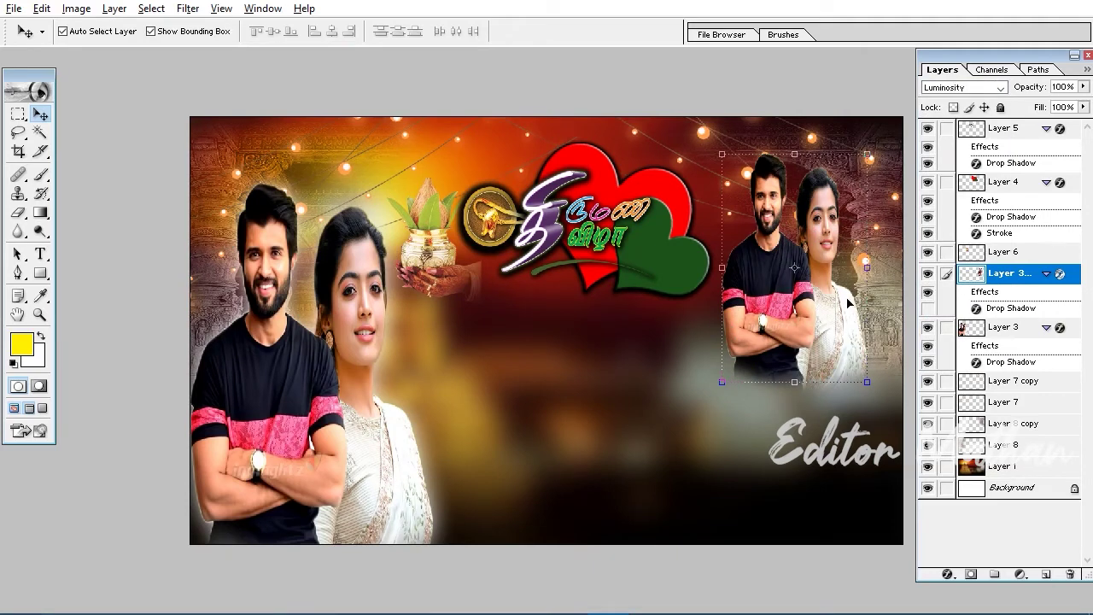
# Zoom in on the small couple's faces and select the Layer 7 copy lights layer.
pyautogui.press('z')
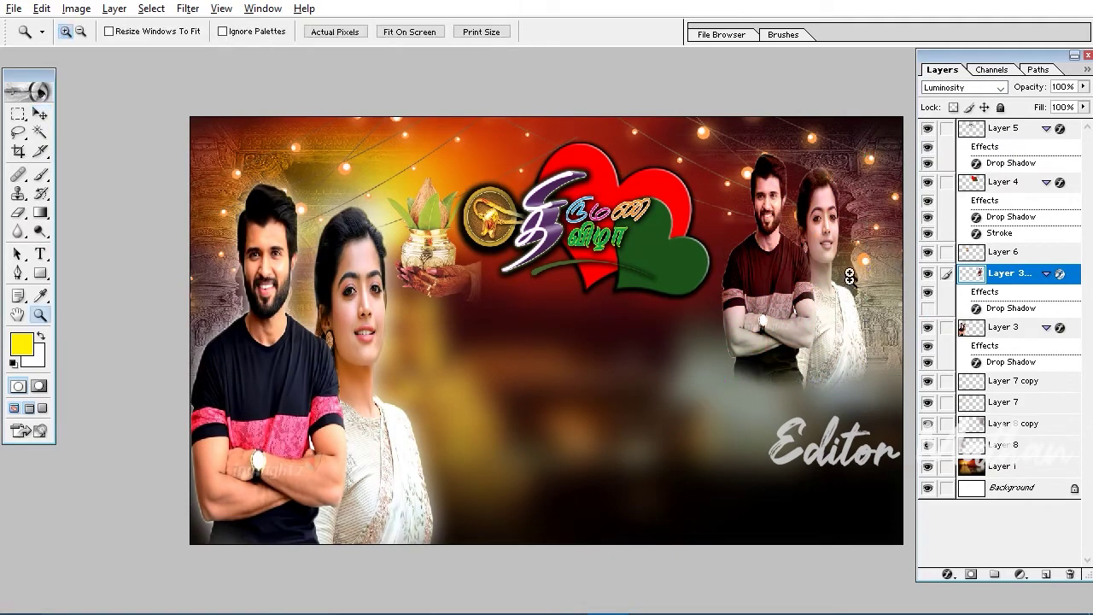
pyautogui.hotkey('ctrl', '+')
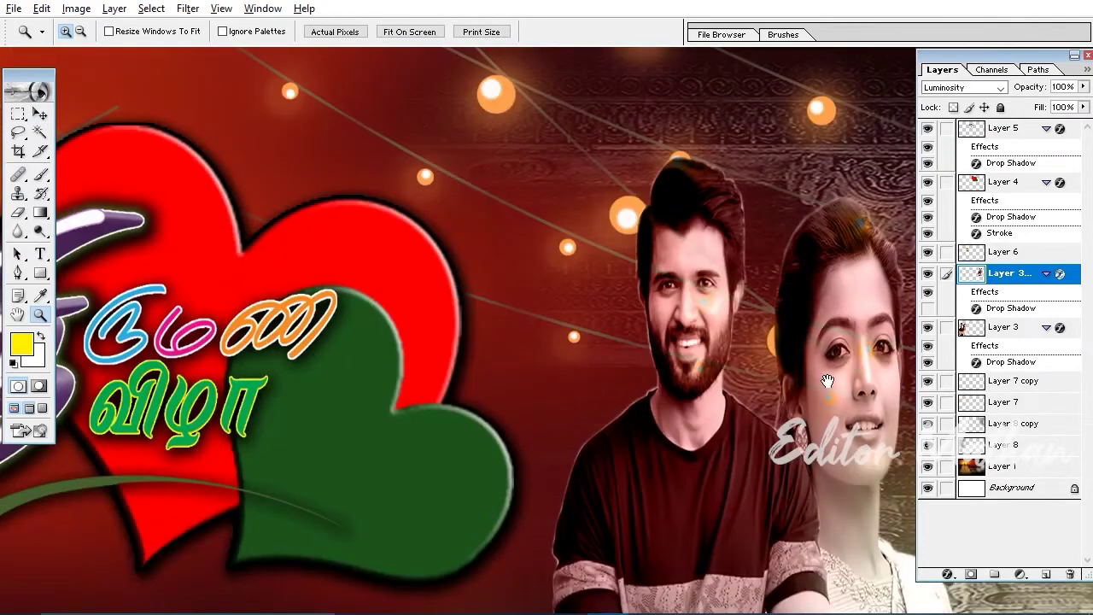
pyautogui.click(793, 367)
pyautogui.moveTo(462, 288); pyautogui.dragTo(509, 369)
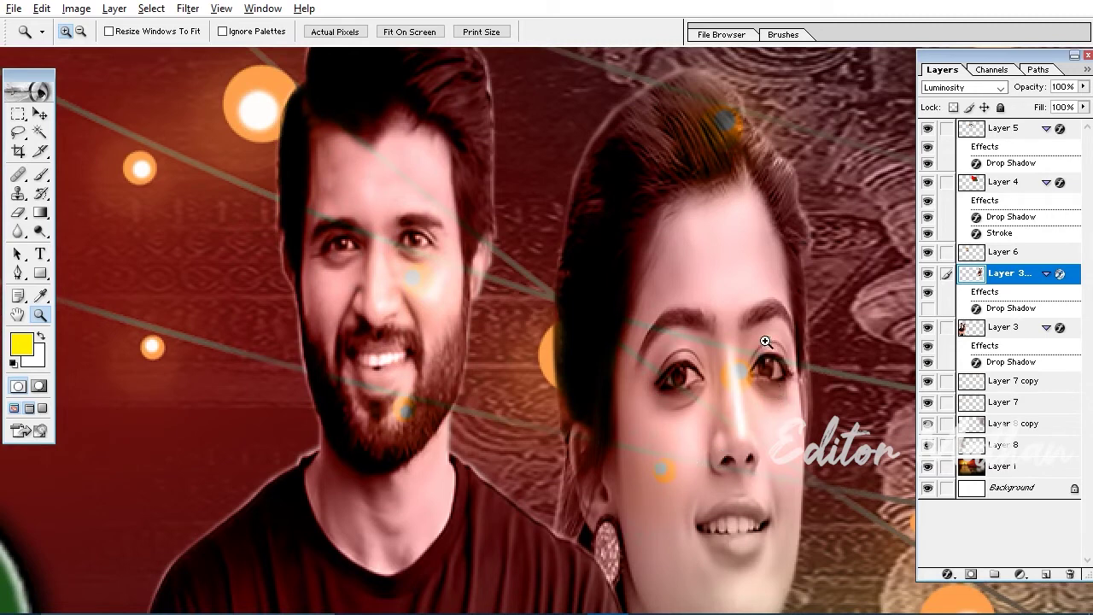
pyautogui.press('v')
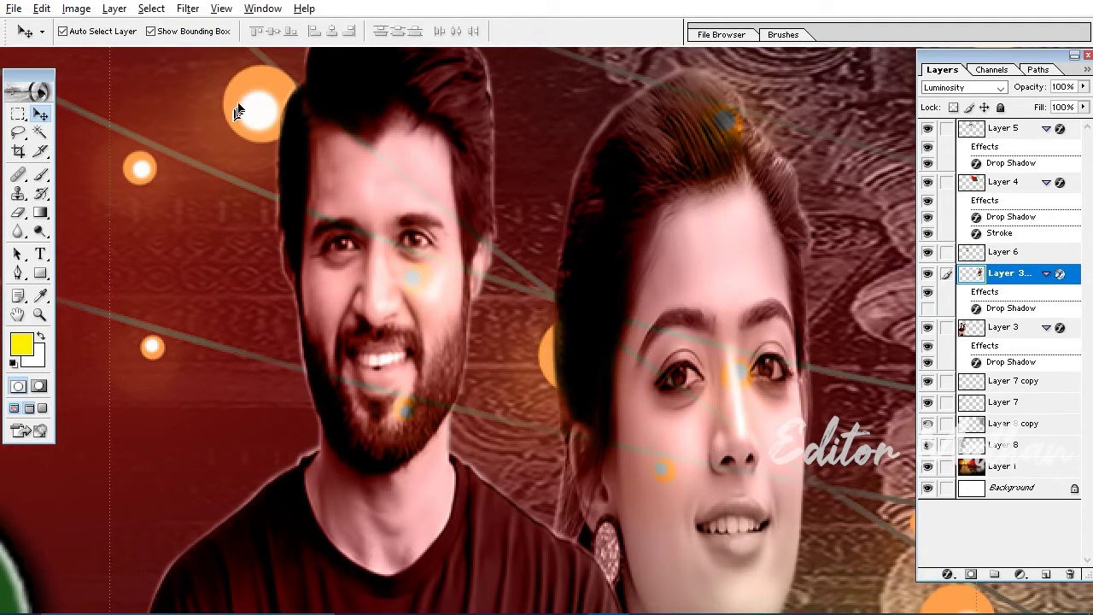
pyautogui.click(1016, 381)
pyautogui.click(928, 382)
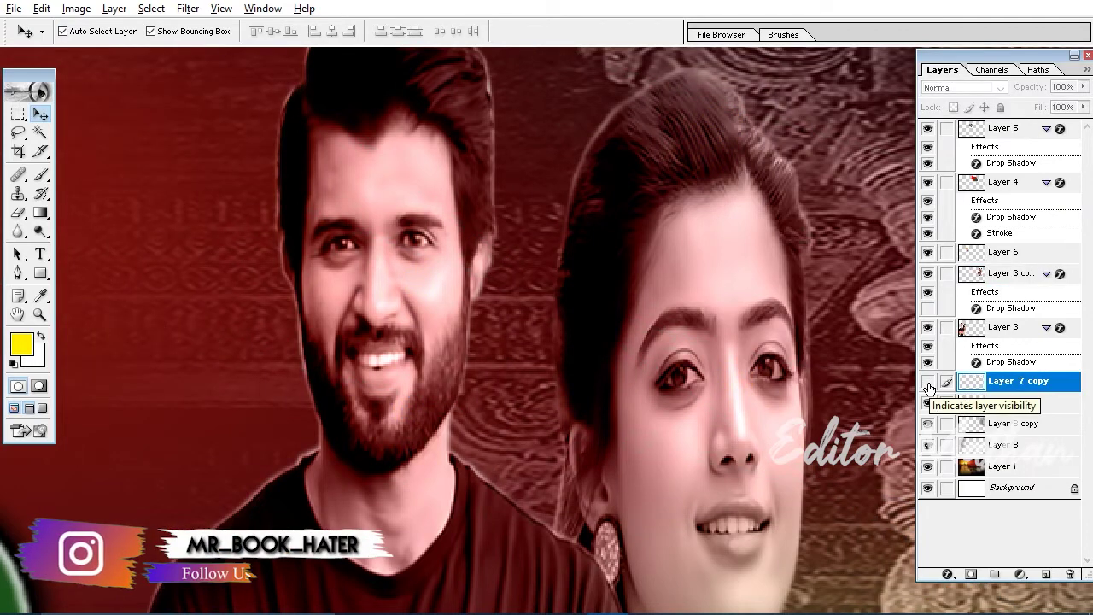
pyautogui.click(928, 382)
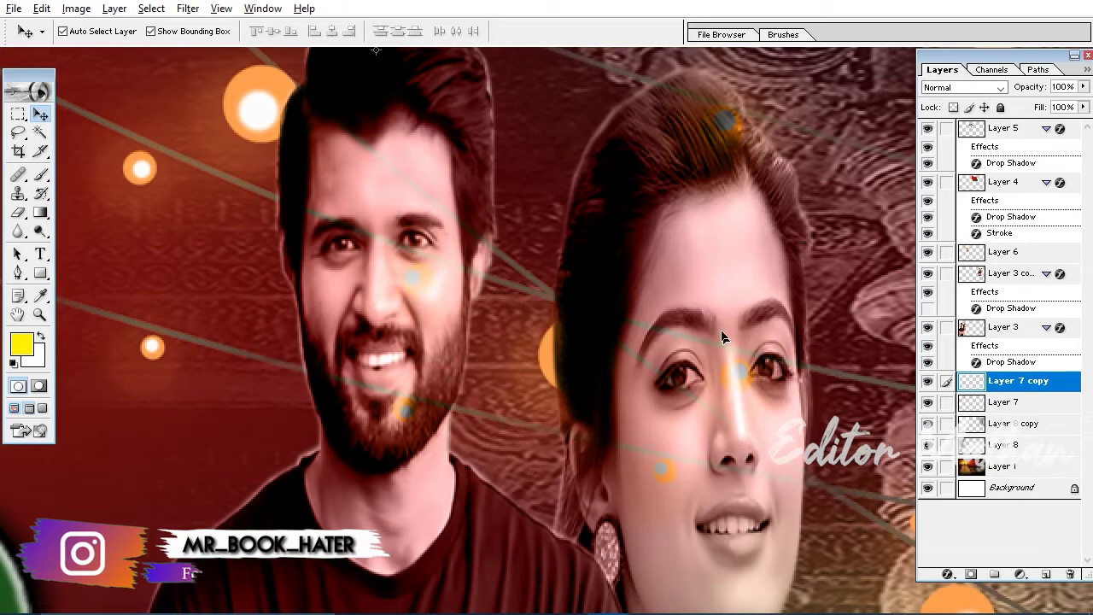
# Erase the light spots over the faces with a 100 px eraser, then fit the banner on screen.
pyautogui.press('e')
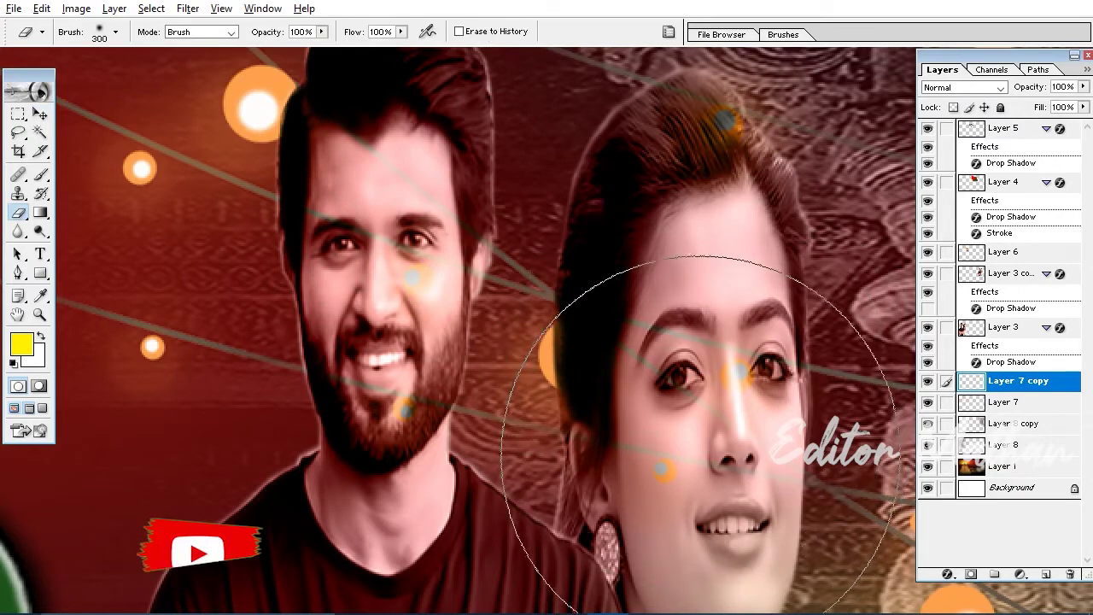
pyautogui.click(115, 31)
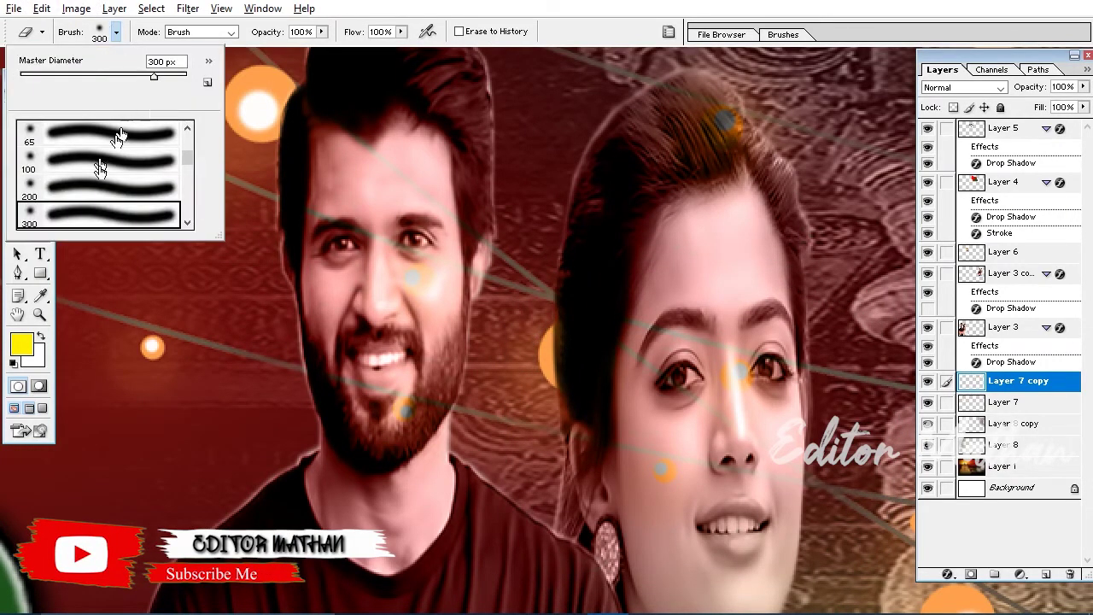
pyautogui.doubleClick(100, 162)
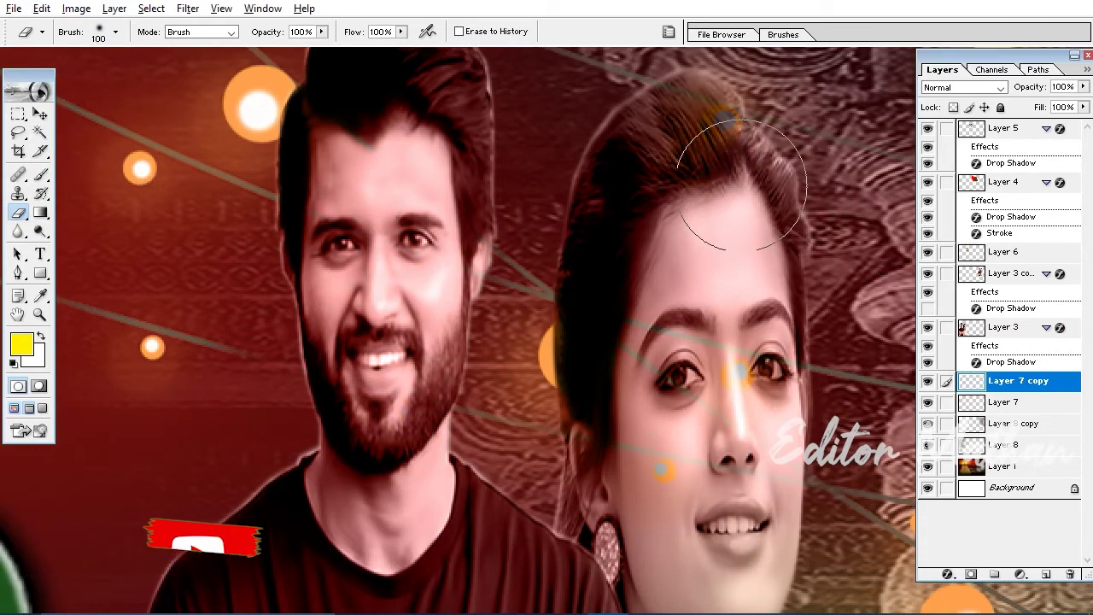
pyautogui.moveTo(741, 186)
pyautogui.mouseDown()
pyautogui.moveTo(664, 195)
pyautogui.moveTo(654, 268)
pyautogui.moveTo(734, 444)
pyautogui.mouseUp()
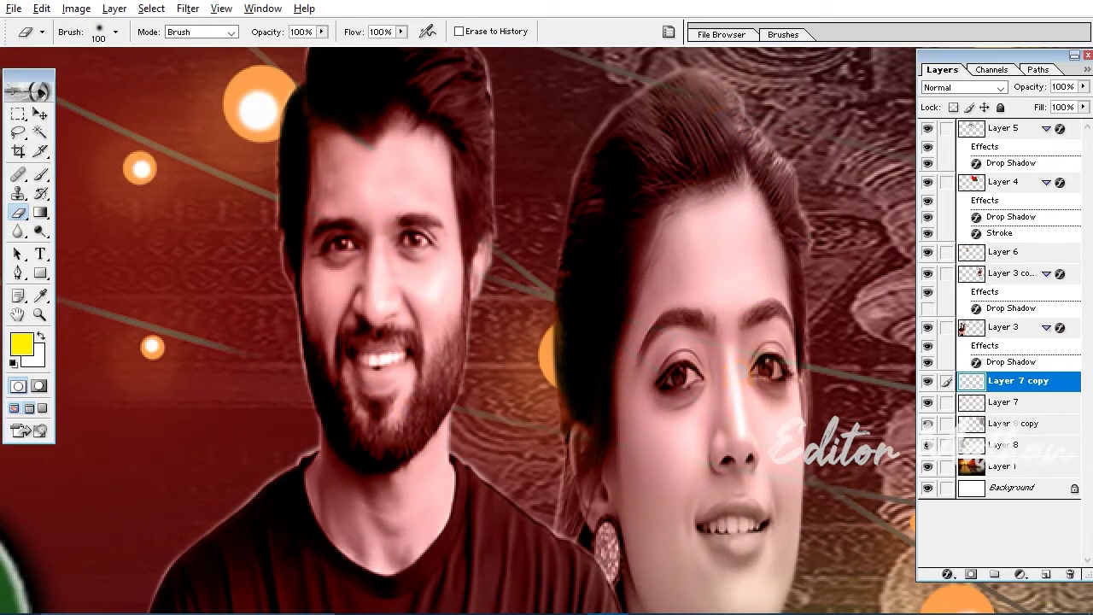
pyautogui.moveTo(733, 521)
pyautogui.mouseDown()
pyautogui.moveTo(689, 287)
pyautogui.moveTo(676, 385)
pyautogui.moveTo(686, 354)
pyautogui.moveTo(700, 447)
pyautogui.mouseUp()
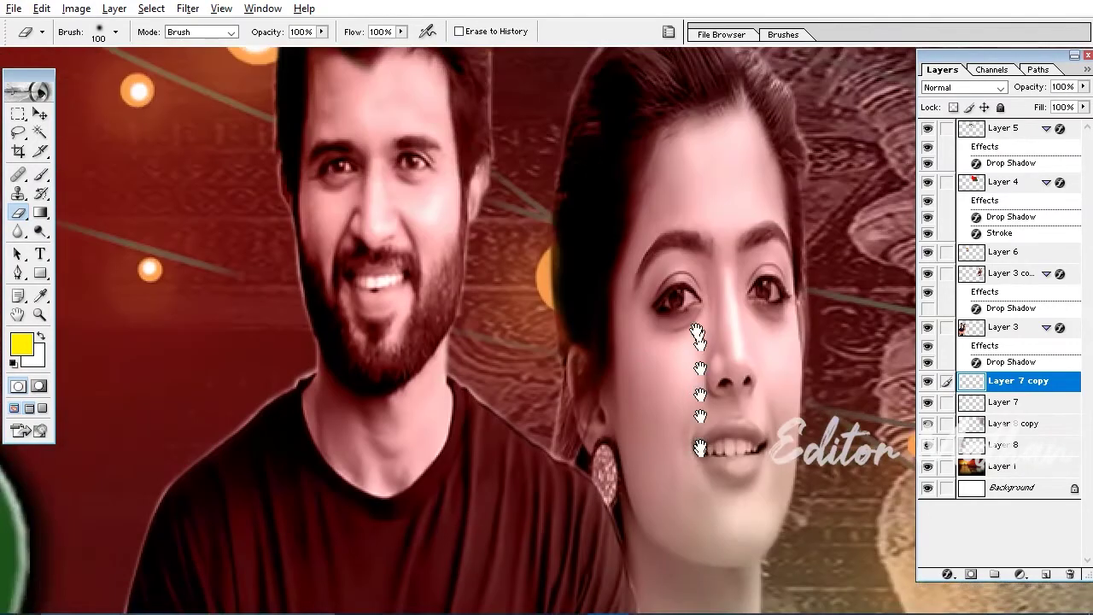
pyautogui.hotkey('ctrl', '0')
pyautogui.press('v')
pyautogui.click(491, 461)
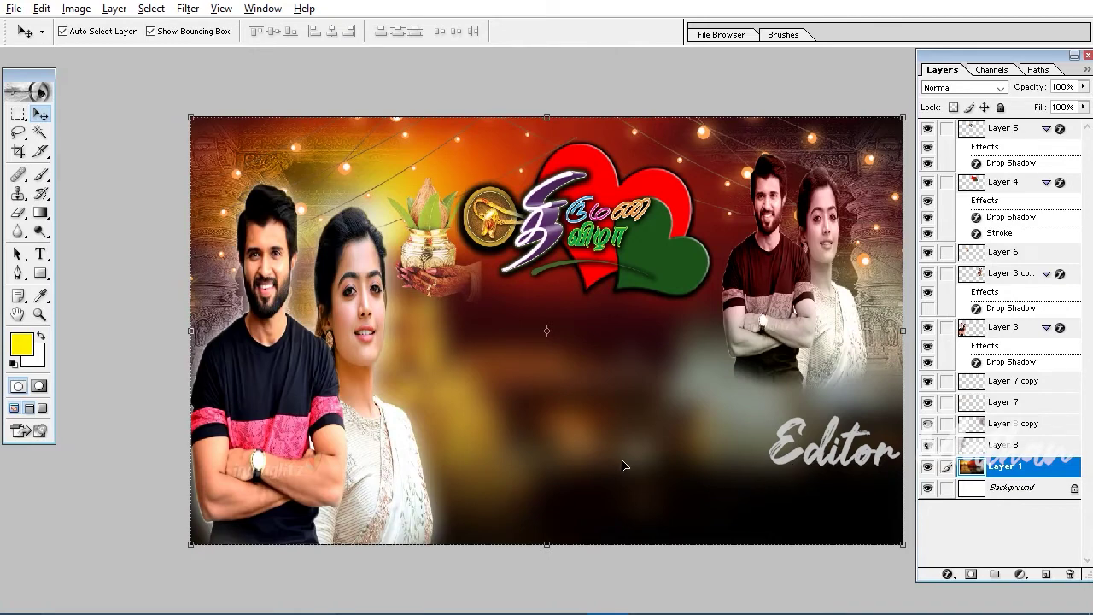
# Select a small rectangle near the banner's bottom centre and add a new empty layer.
pyautogui.press('z')
pyautogui.click(519, 504)
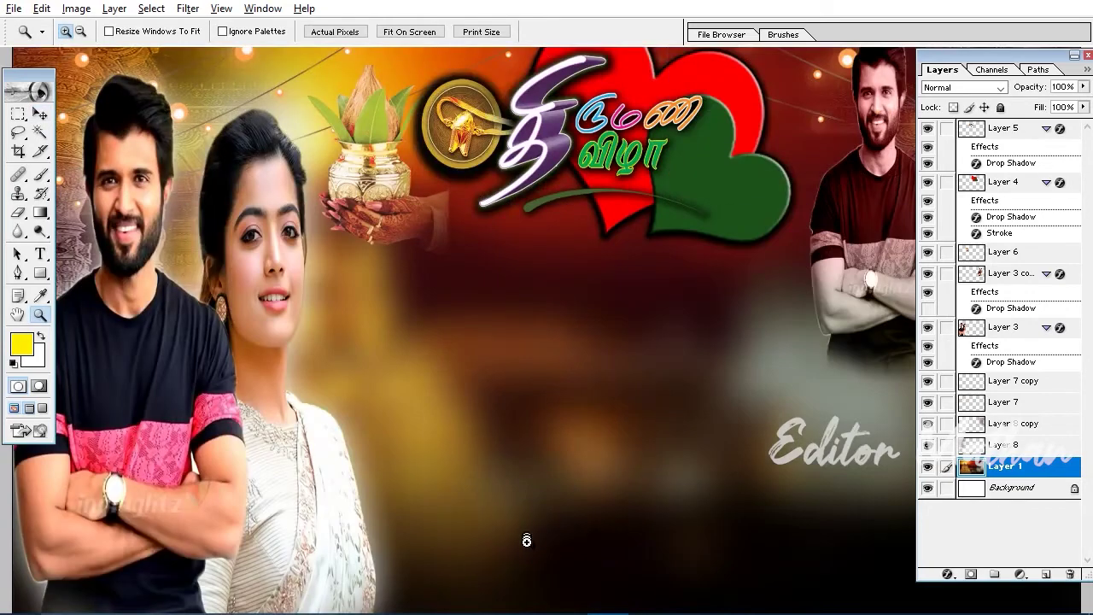
pyautogui.press('v')
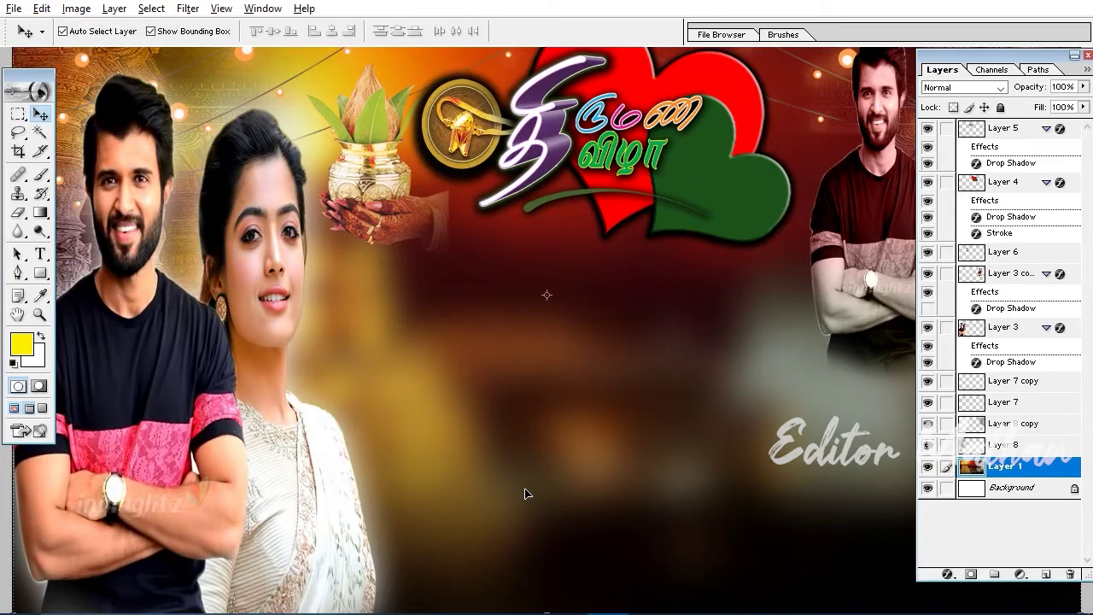
pyautogui.press('m')
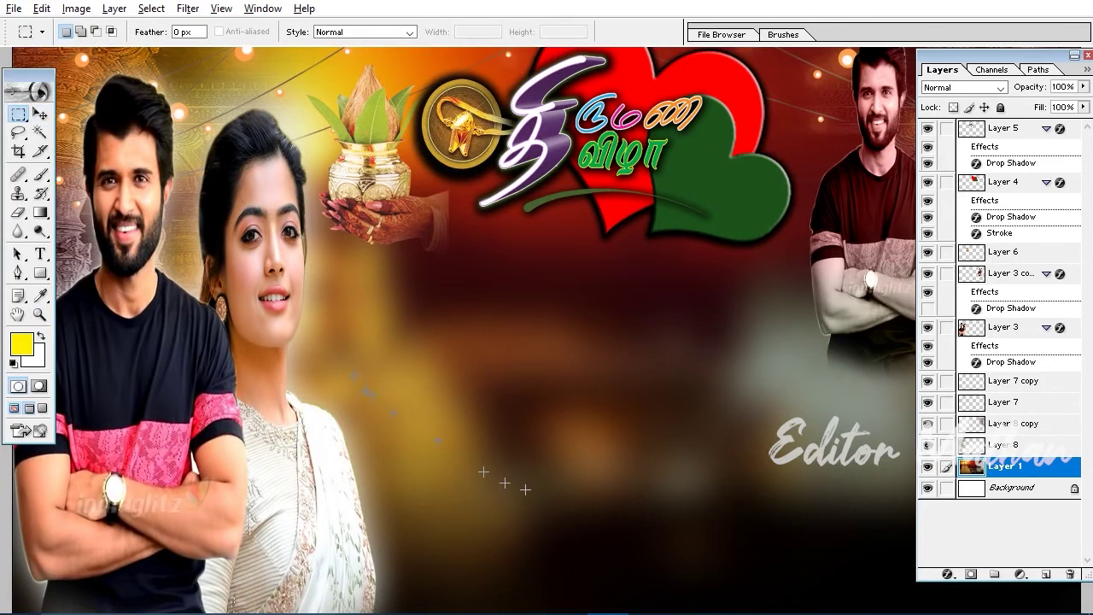
pyautogui.click(18, 114)
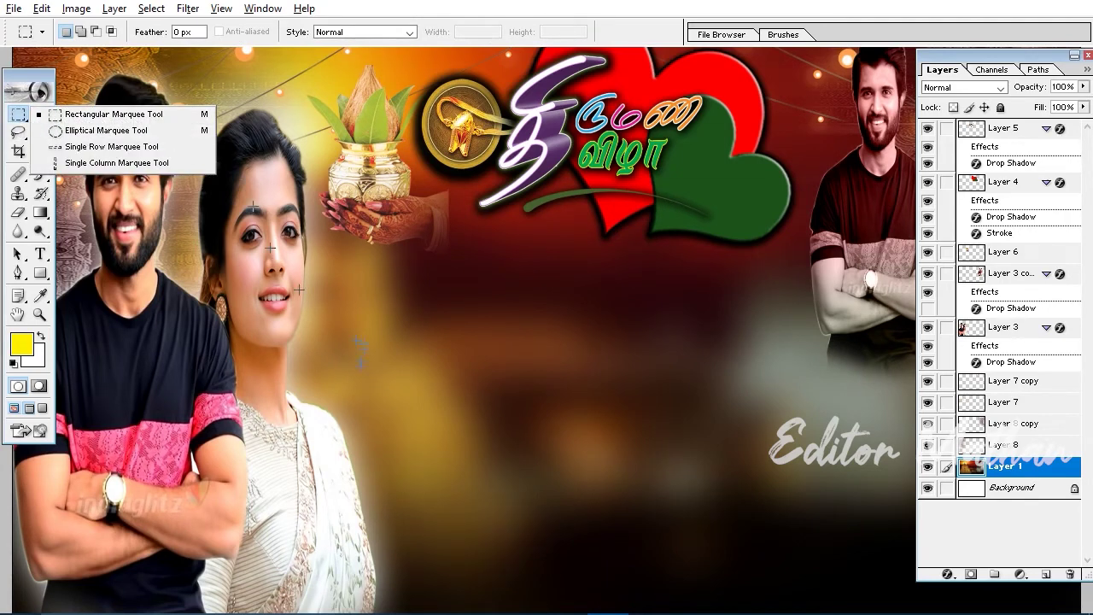
pyautogui.click(493, 539)
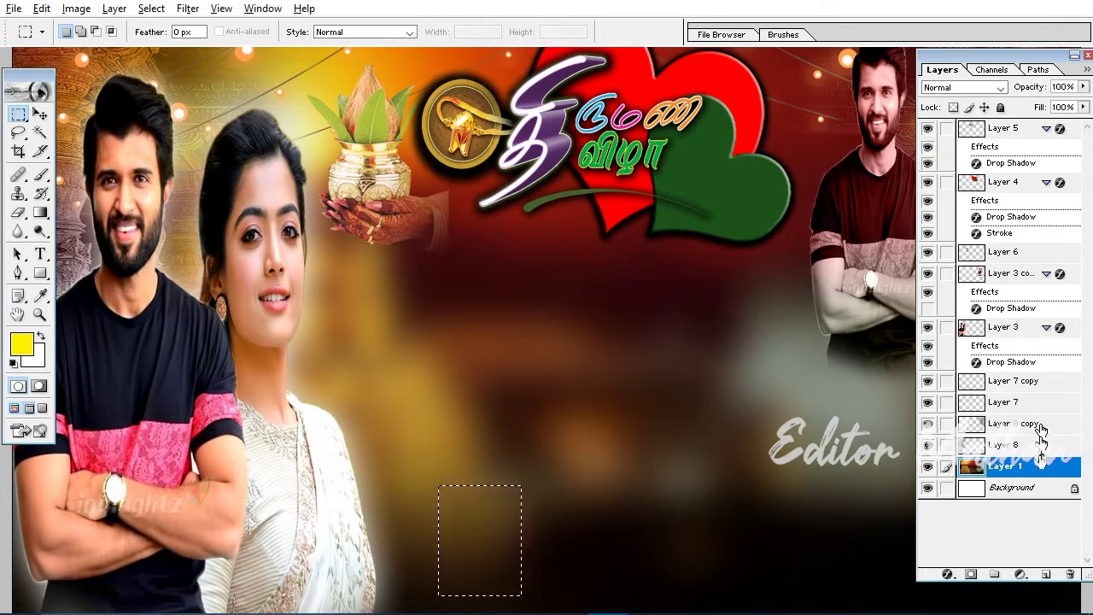
pyautogui.click(1046, 575)
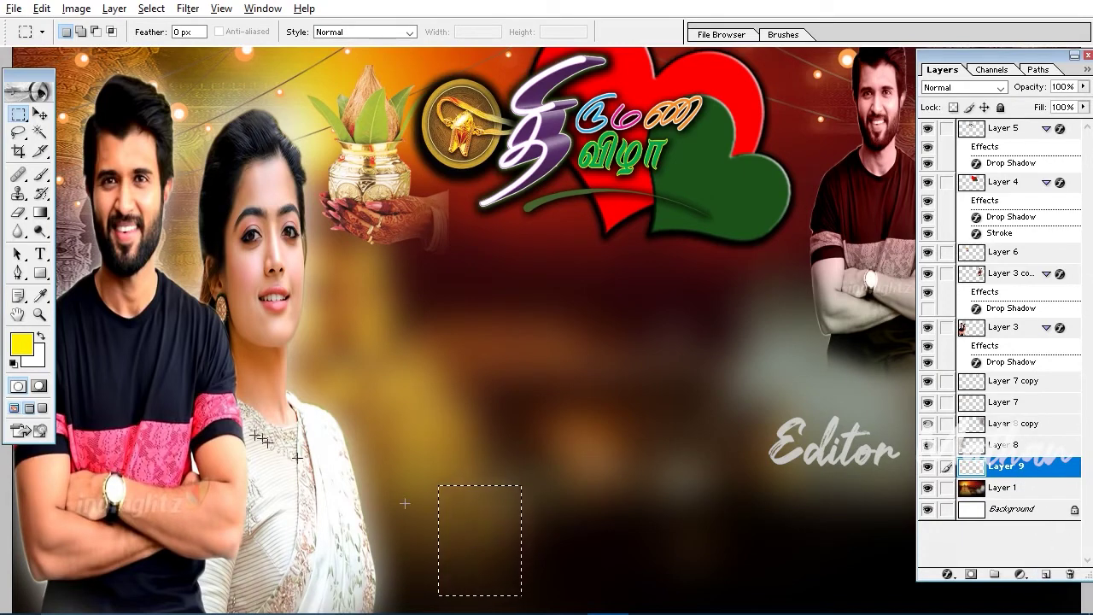
# Fill the rectangle on Layer 9 with a bright yellow-green foreground colour.
pyautogui.click(23, 350)
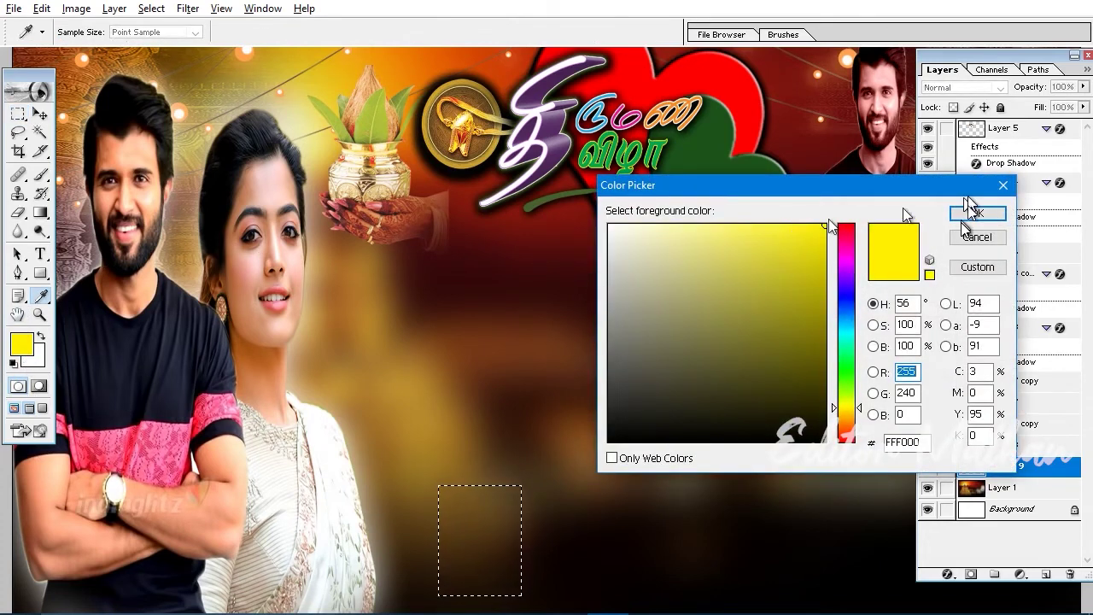
pyautogui.click(855, 304)
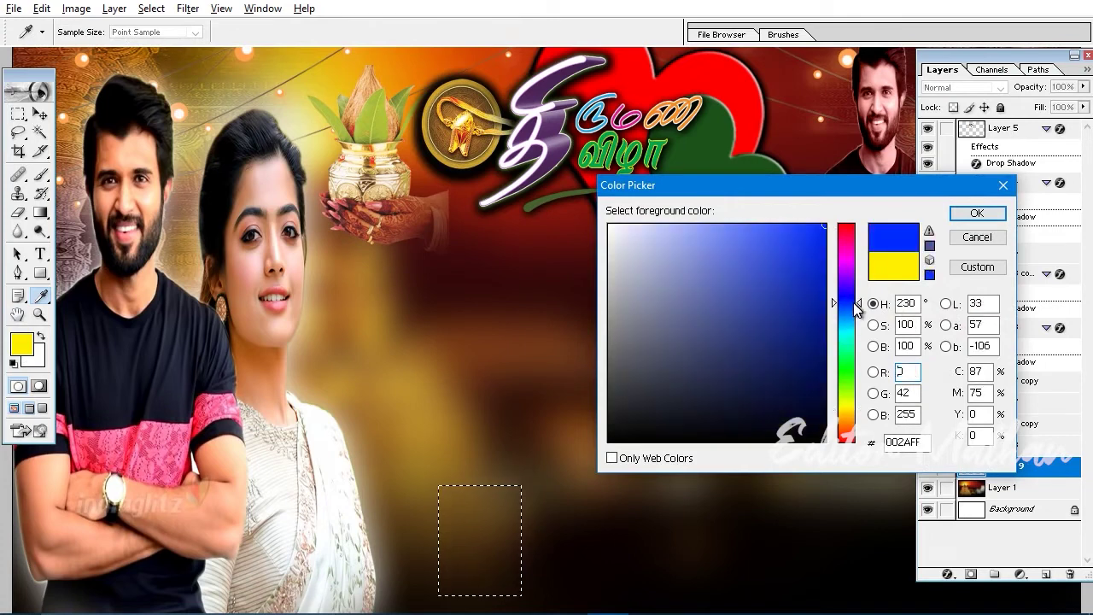
pyautogui.click(858, 406)
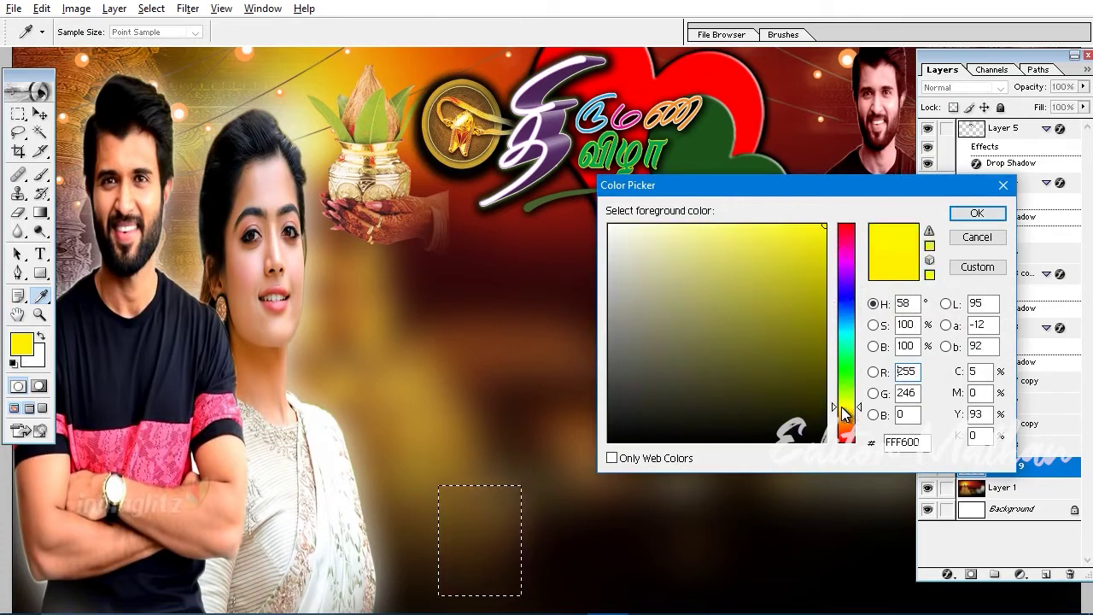
pyautogui.click(805, 224)
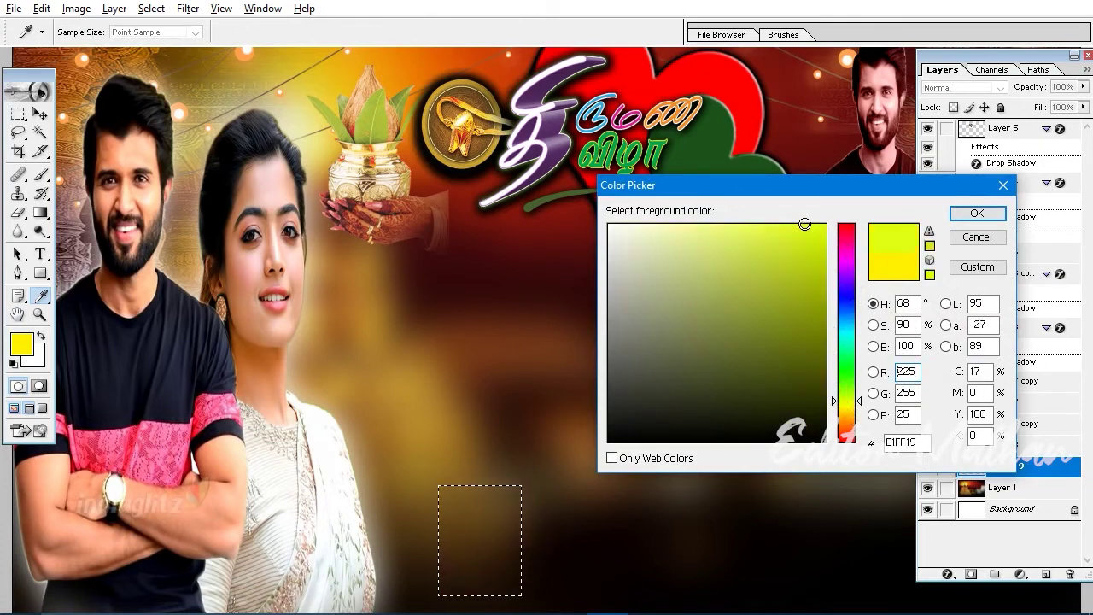
pyautogui.click(977, 213)
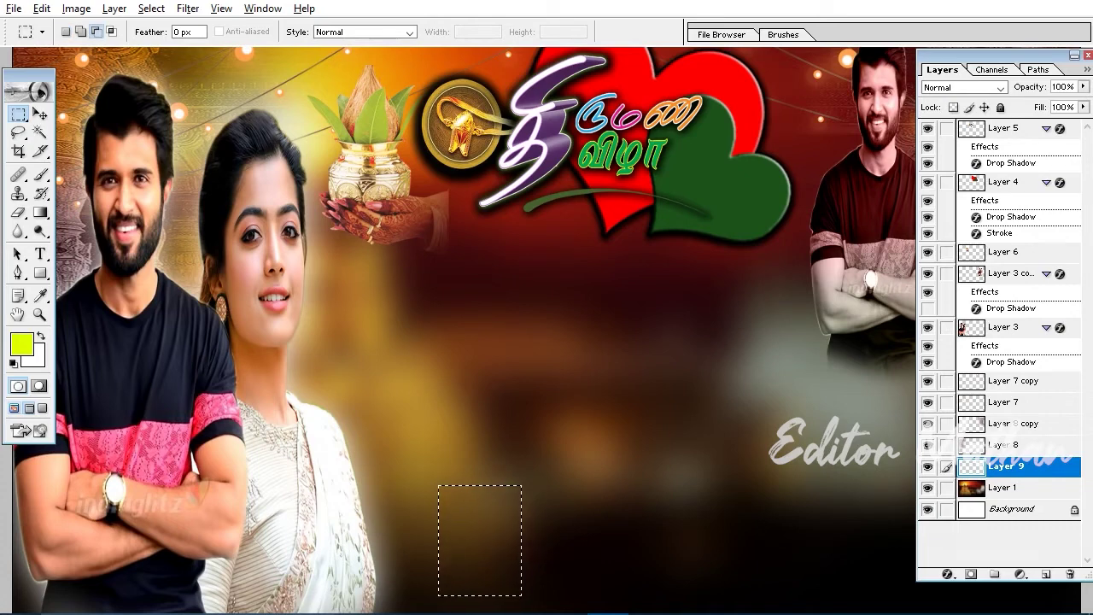
pyautogui.hotkey('alt', 'BackSpace')
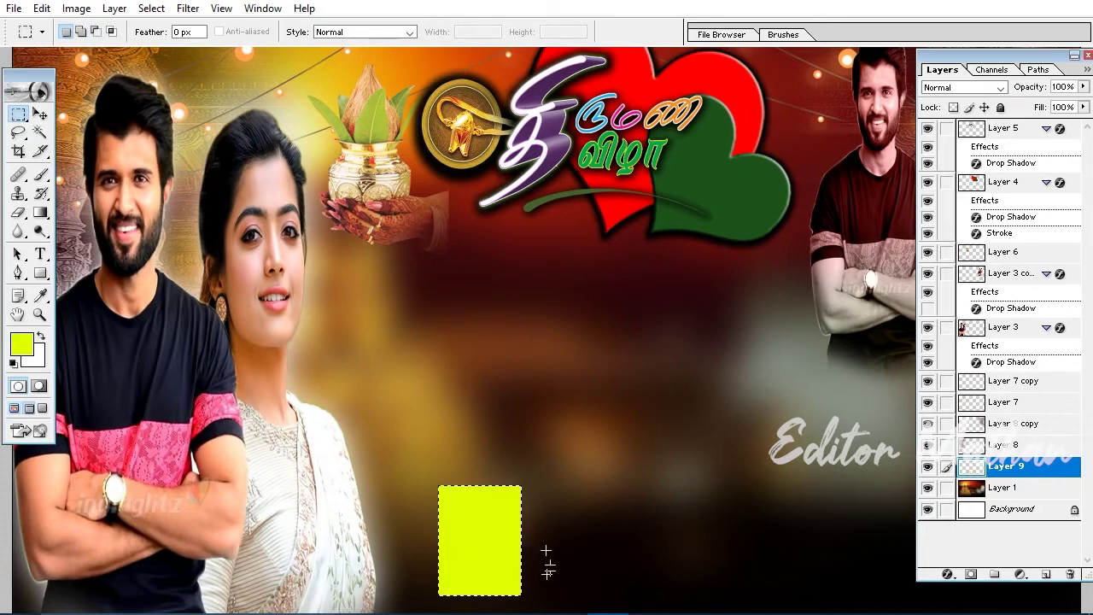
pyautogui.press('v')
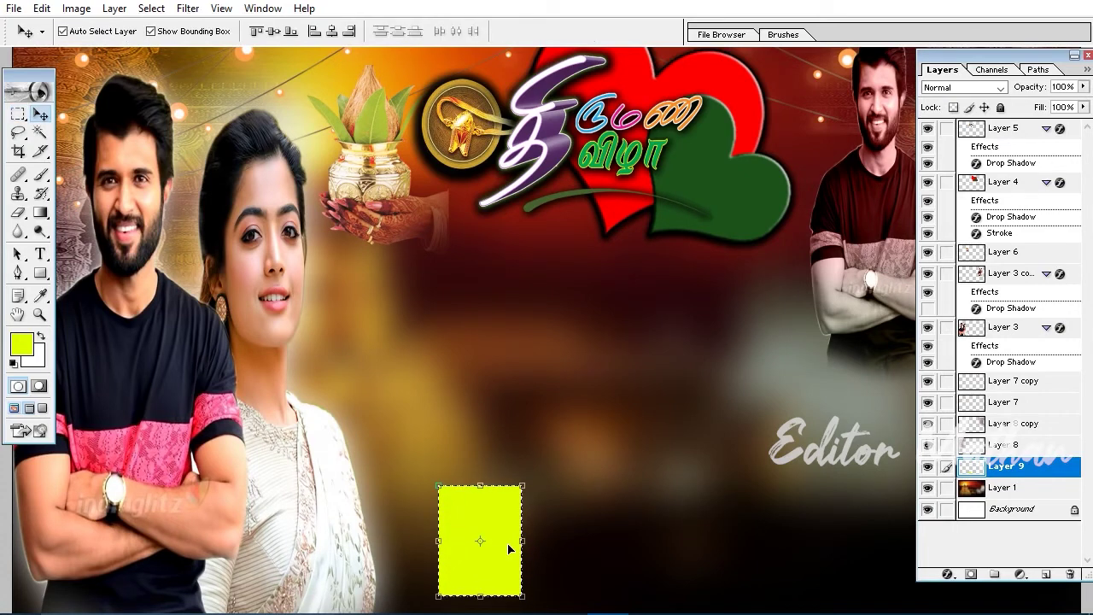
pyautogui.click(673, 461)
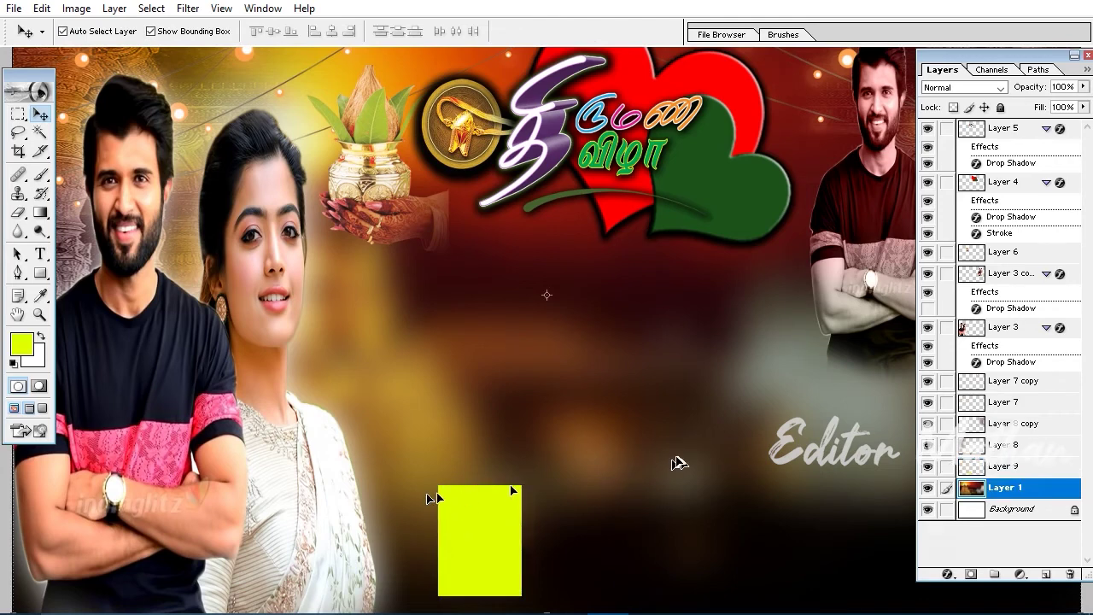
pyautogui.click(1008, 468)
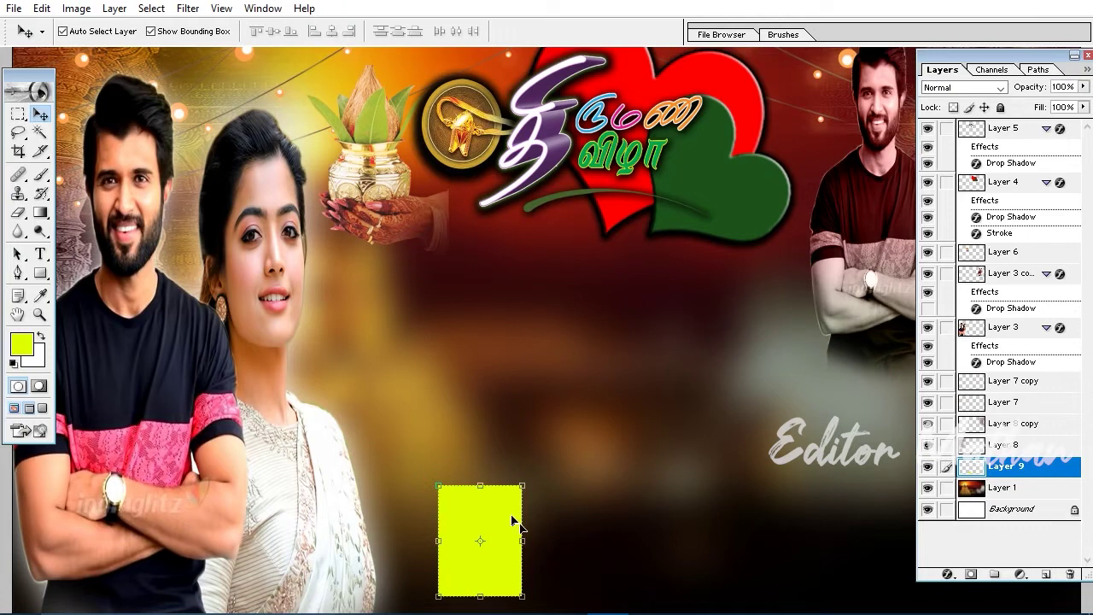
# Move Layer 9 into a new layer group named BOX and open Layer 9's Layer Style.
pyautogui.click(993, 578)
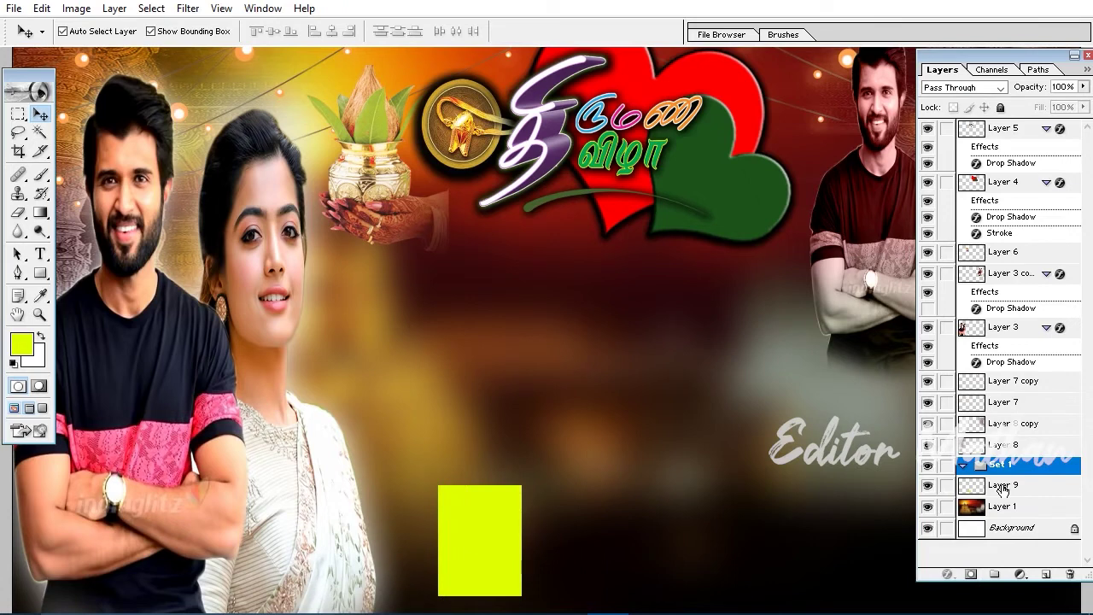
pyautogui.moveTo(1003, 488)
pyautogui.mouseDown()
pyautogui.moveTo(1001, 468)
pyautogui.moveTo(986, 470)
pyautogui.mouseUp()
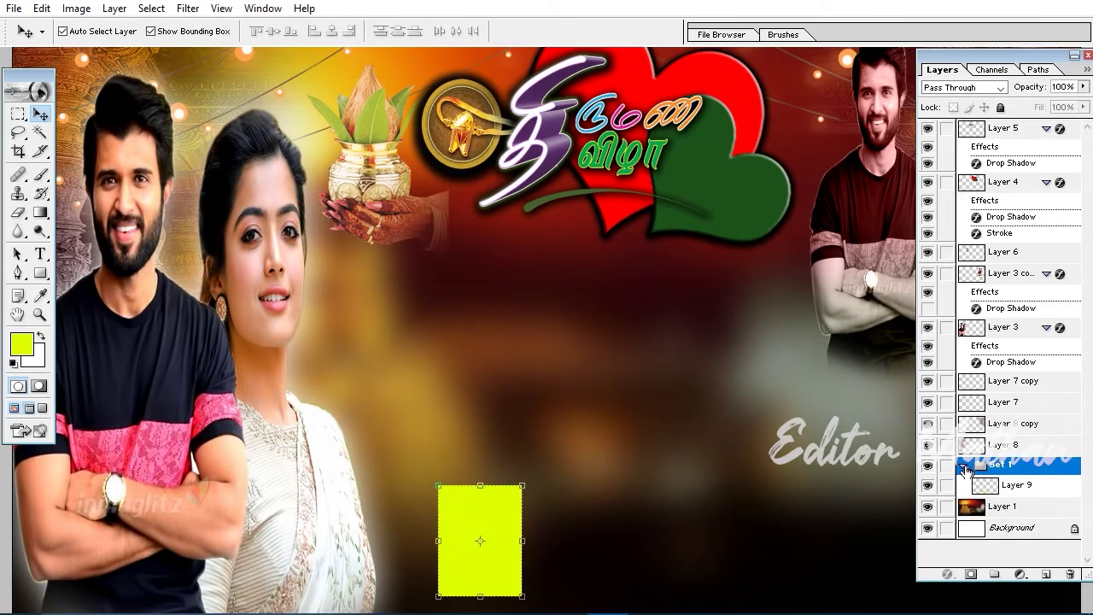
pyautogui.click(962, 467)
pyautogui.click(963, 466)
pyautogui.press('capslock')
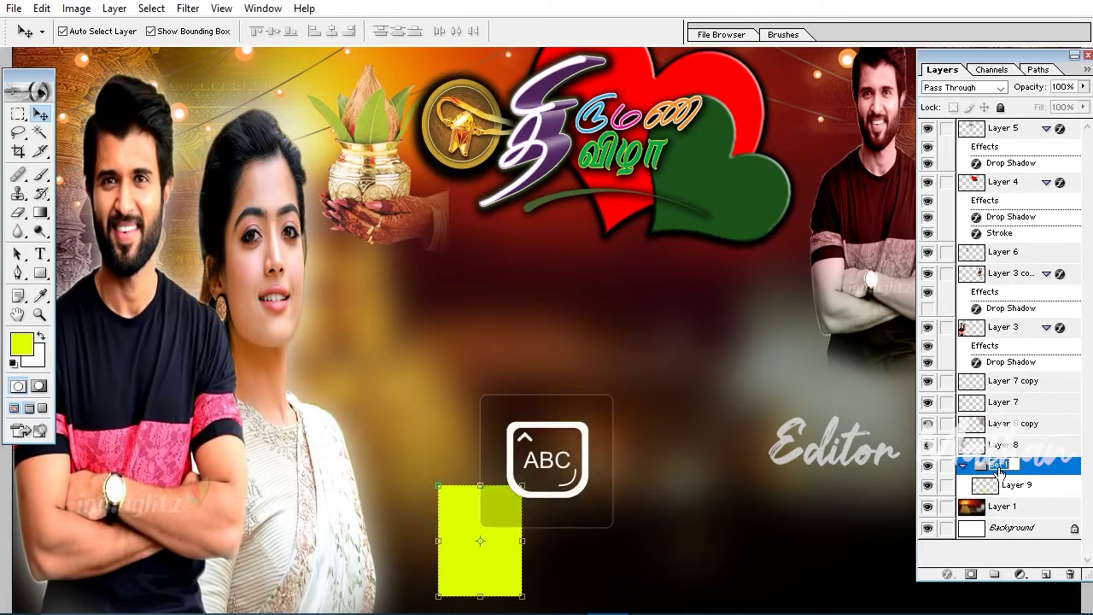
pyautogui.click(1001, 483)
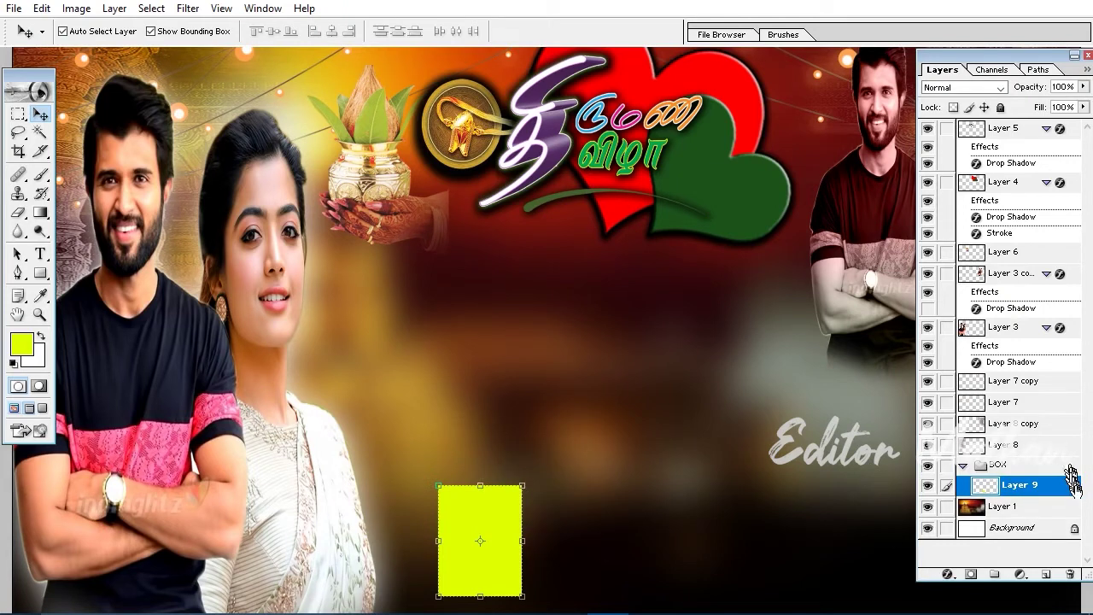
pyautogui.doubleClick(1078, 490)
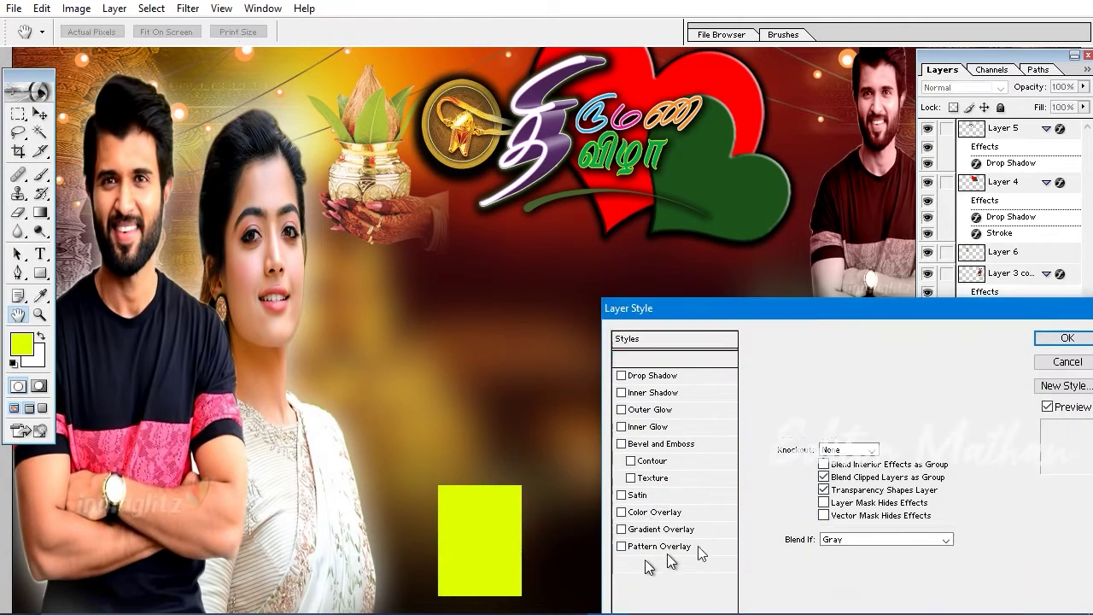
# Give Layer 9 a black 8 px Stroke positioned Inside, plus a Drop Shadow.
pyautogui.click(649, 563)
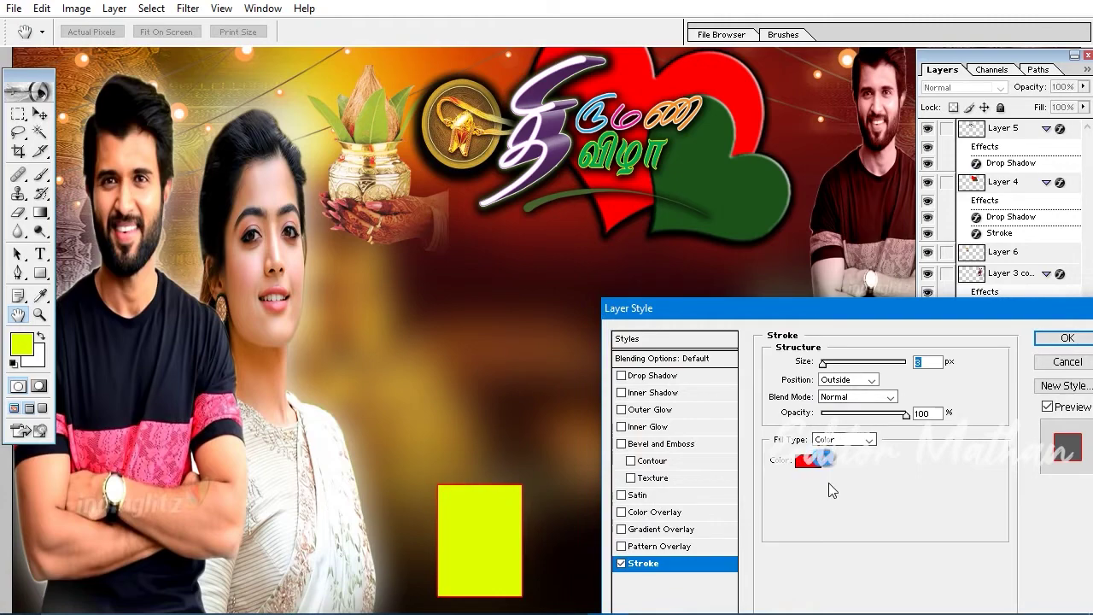
pyautogui.click(808, 461)
pyautogui.doubleClick(908, 371)
pyautogui.write('0')
pyautogui.press('Return')
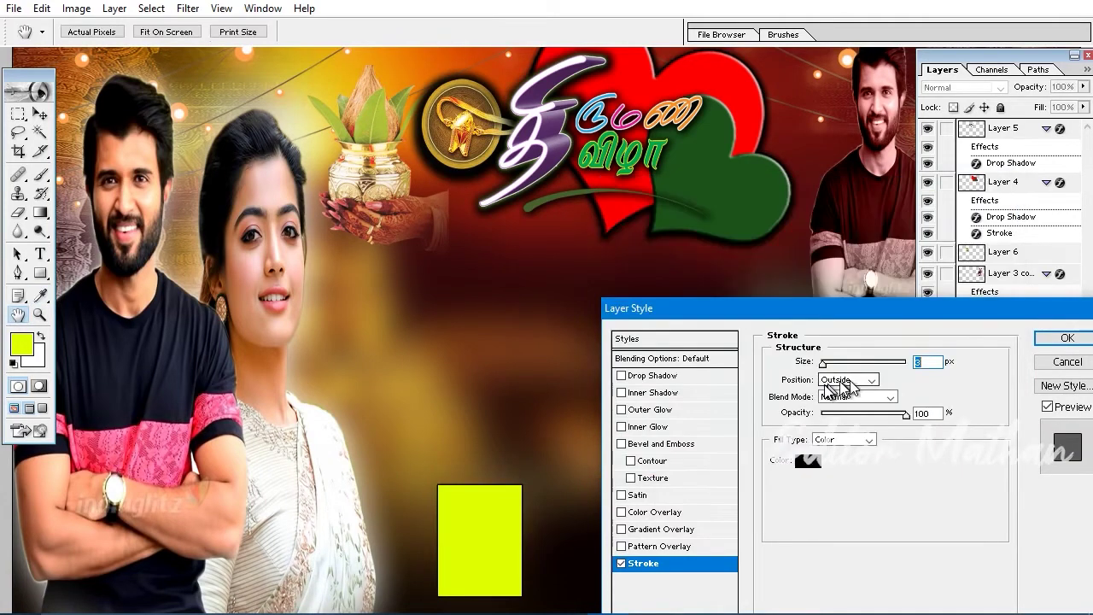
pyautogui.click(841, 380)
pyautogui.click(832, 397)
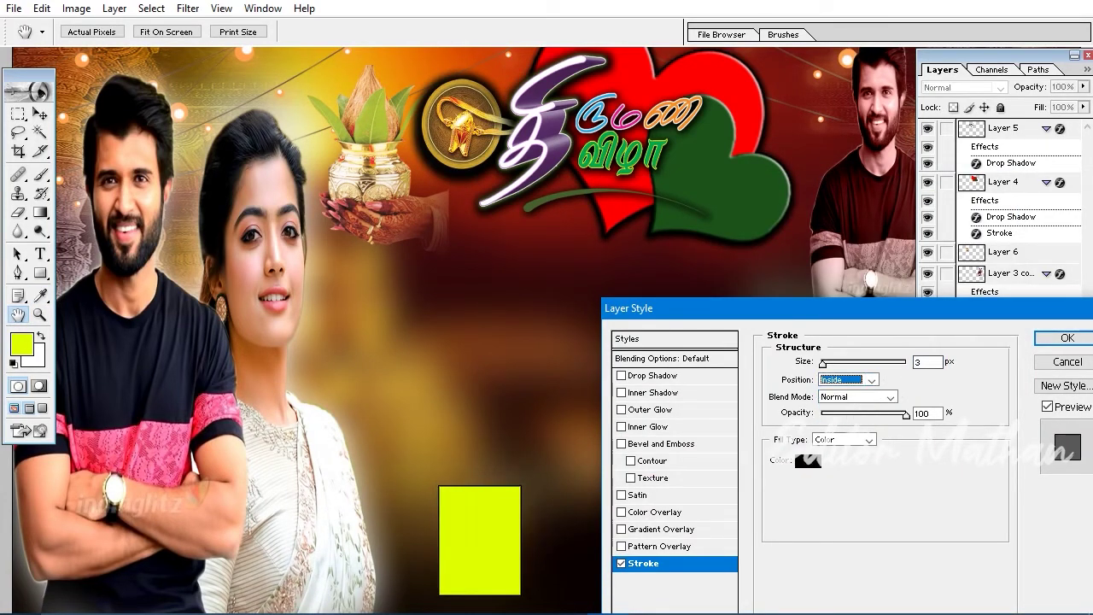
pyautogui.doubleClick(927, 362)
pyautogui.write('8')
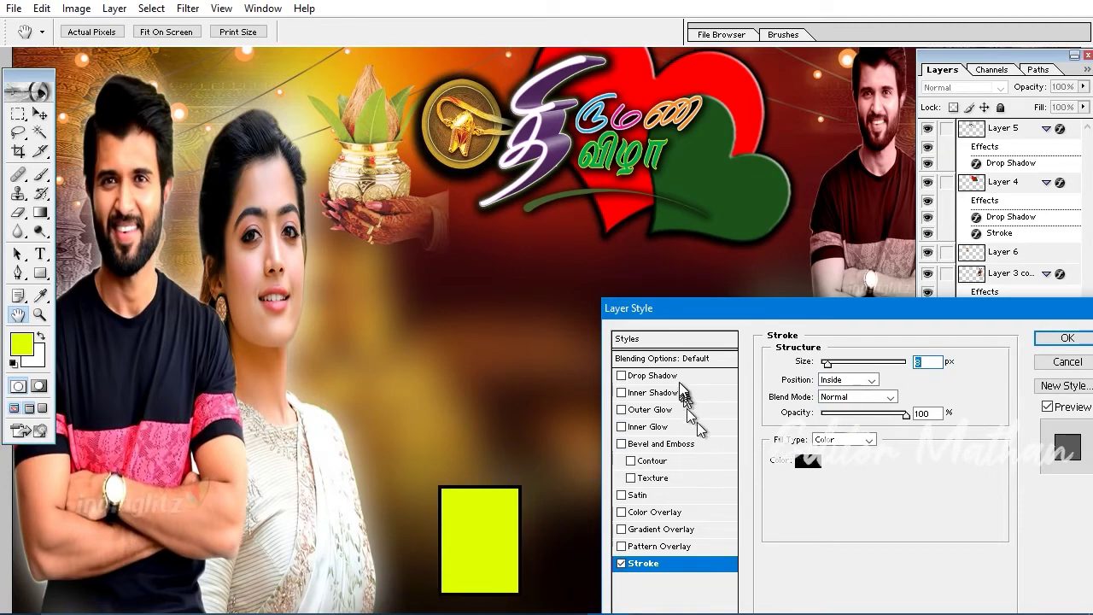
pyautogui.click(654, 375)
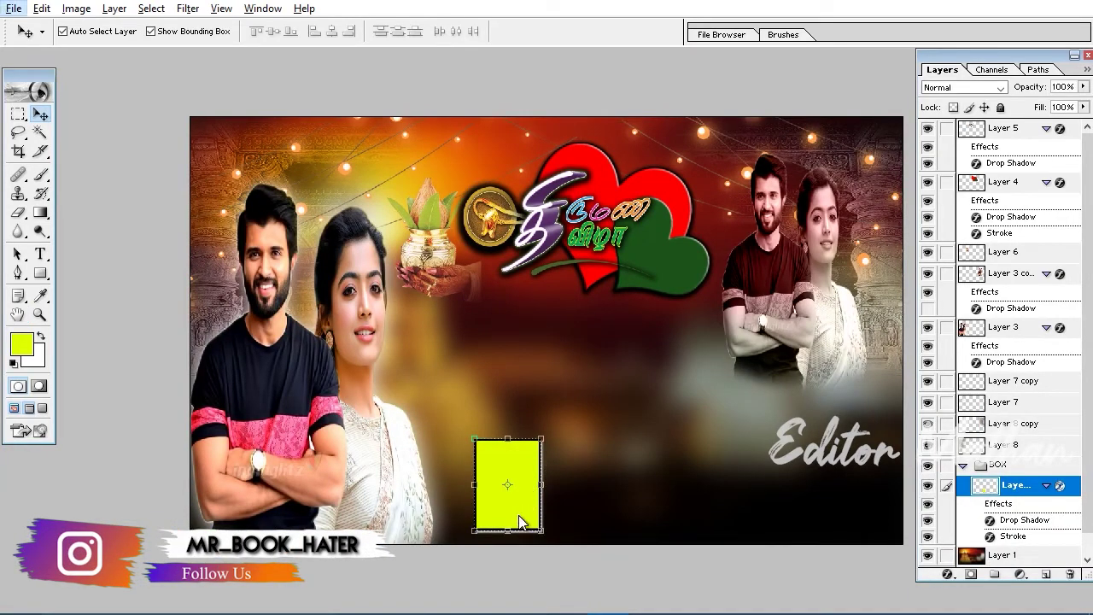
# Duplicate the stroked yellow box into a row of five along the banner's bottom.
pyautogui.keyDown('alt'); pyautogui.moveTo(518, 517); pyautogui.dragTo(590, 519); pyautogui.keyUp('alt')
pyautogui.moveTo(669, 518); pyautogui.dragTo(824, 516)
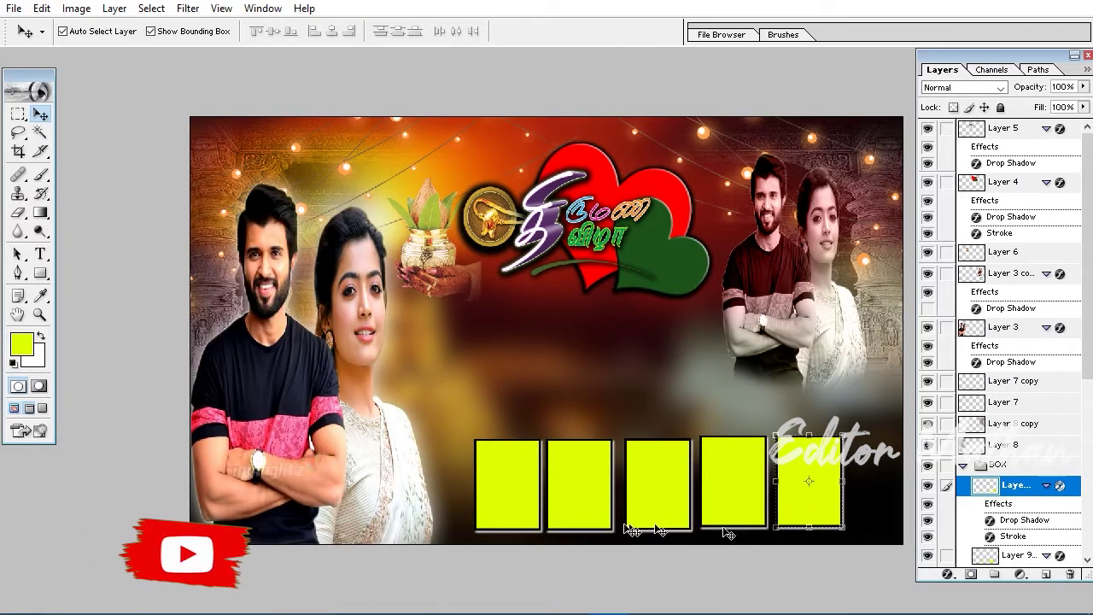
pyautogui.click(999, 464)
pyautogui.scroll(-5, 995, 452)
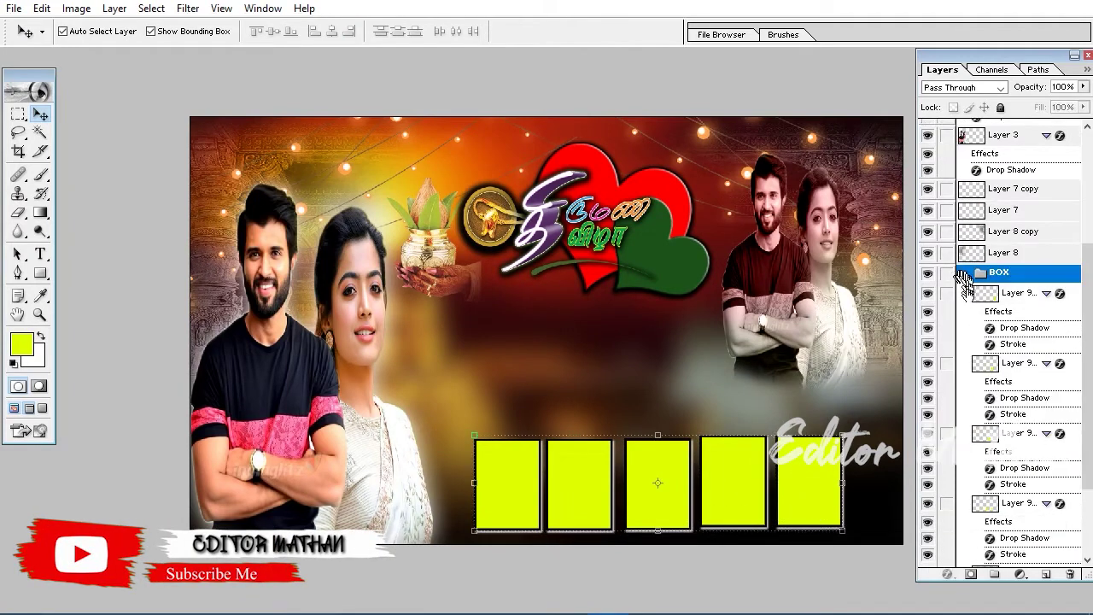
pyautogui.scroll(-1, 987, 436)
pyautogui.scroll(-1, 978, 423)
pyautogui.scroll(-1, 976, 420)
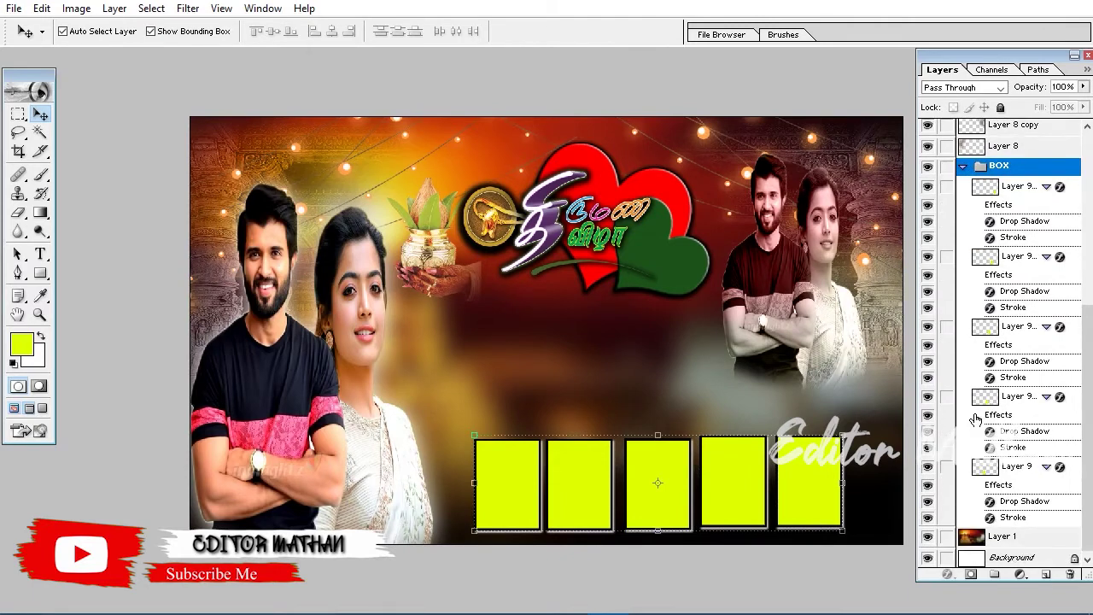
pyautogui.moveTo(483, 444); pyautogui.dragTo(489, 433)
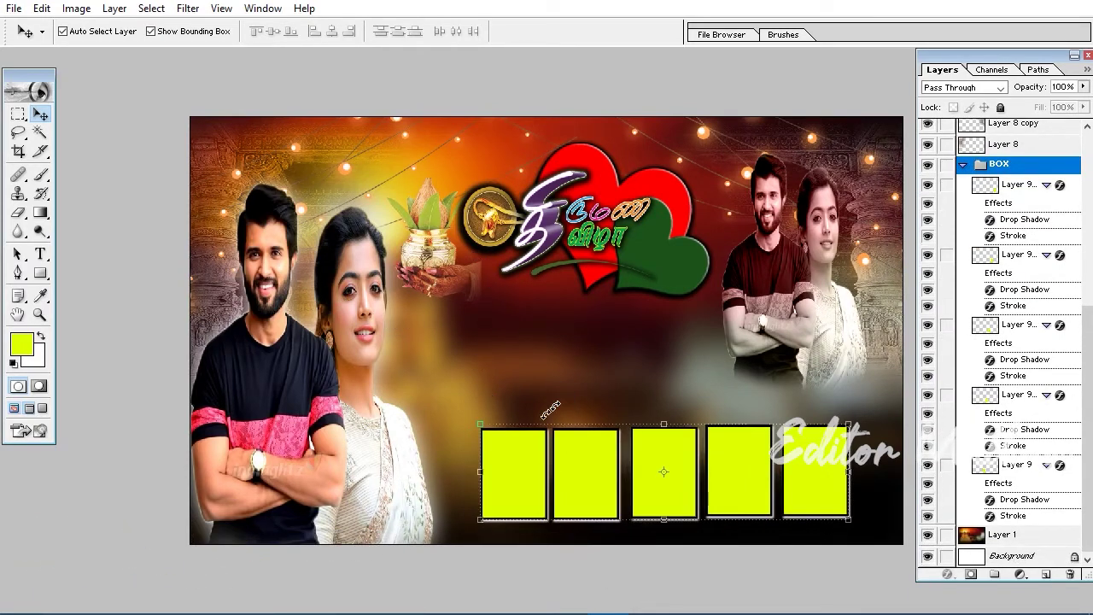
# Select the five box layers together and adjust their position and spacing along the row.
pyautogui.click(1017, 184)
pyautogui.click(516, 483)
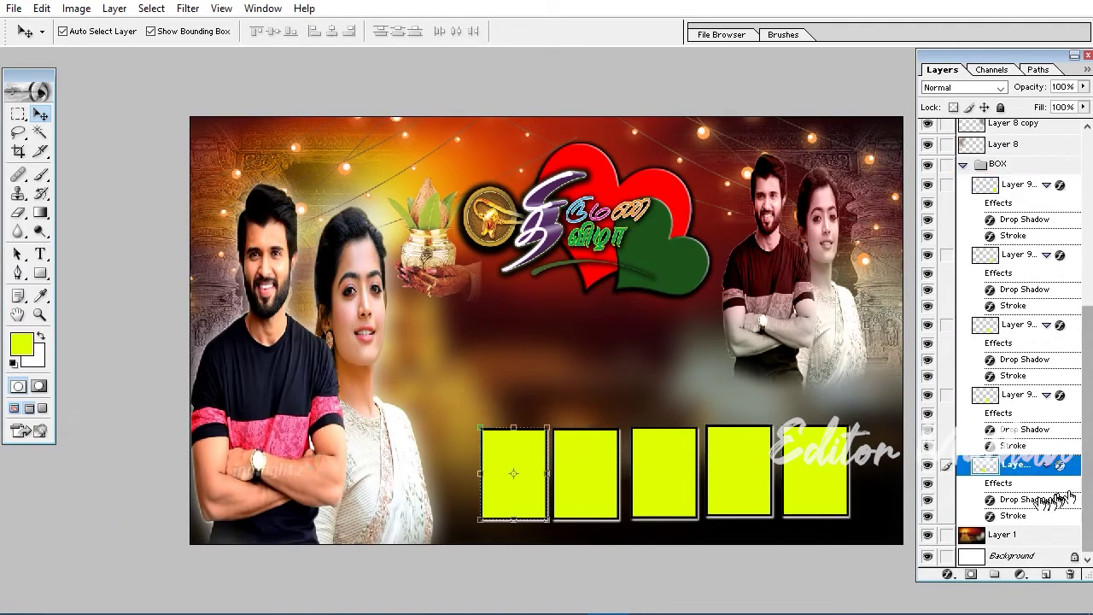
pyautogui.keyDown('shift'); pyautogui.click(583, 489); pyautogui.keyUp('shift')
pyautogui.keyDown('shift'); pyautogui.click(654, 493); pyautogui.keyUp('shift')
pyautogui.keyDown('shift'); pyautogui.click(743, 481); pyautogui.keyUp('shift')
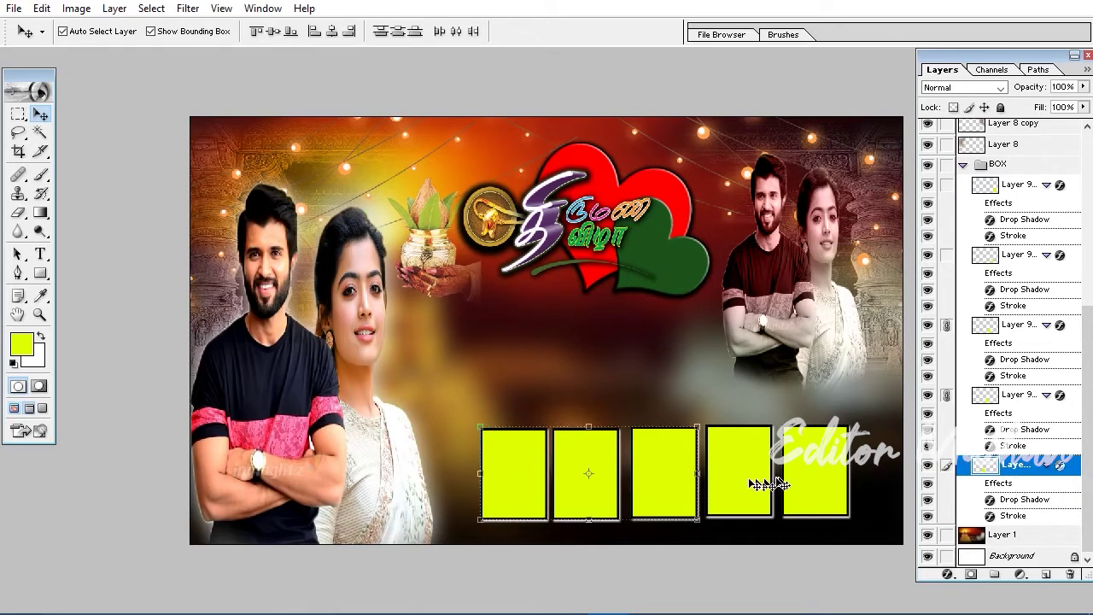
pyautogui.keyDown('shift'); pyautogui.click(807, 461); pyautogui.keyUp('shift')
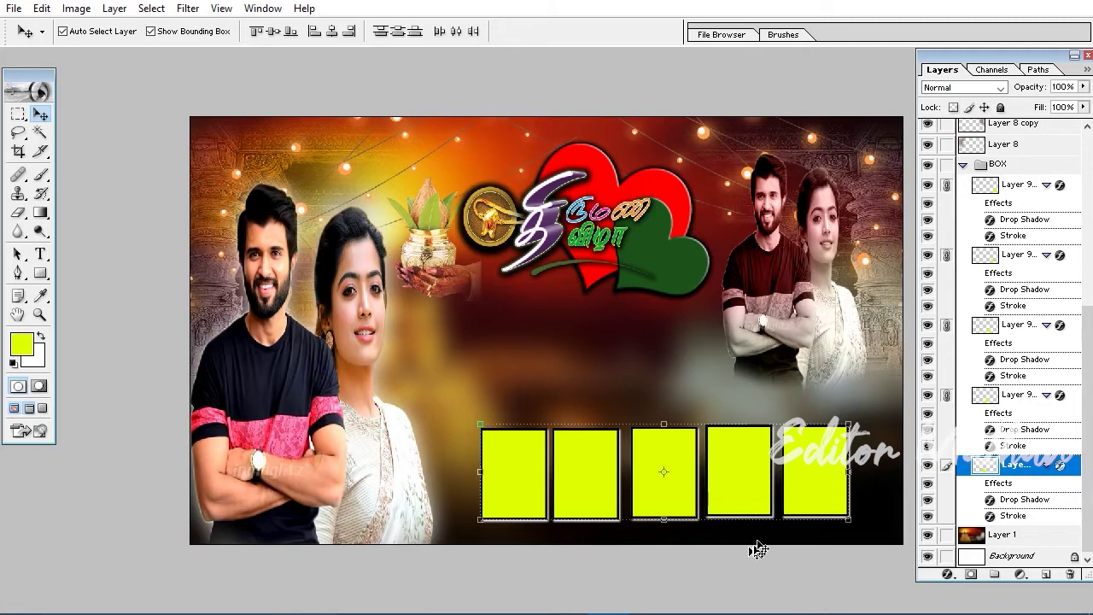
pyautogui.moveTo(802, 503); pyautogui.dragTo(794, 501)
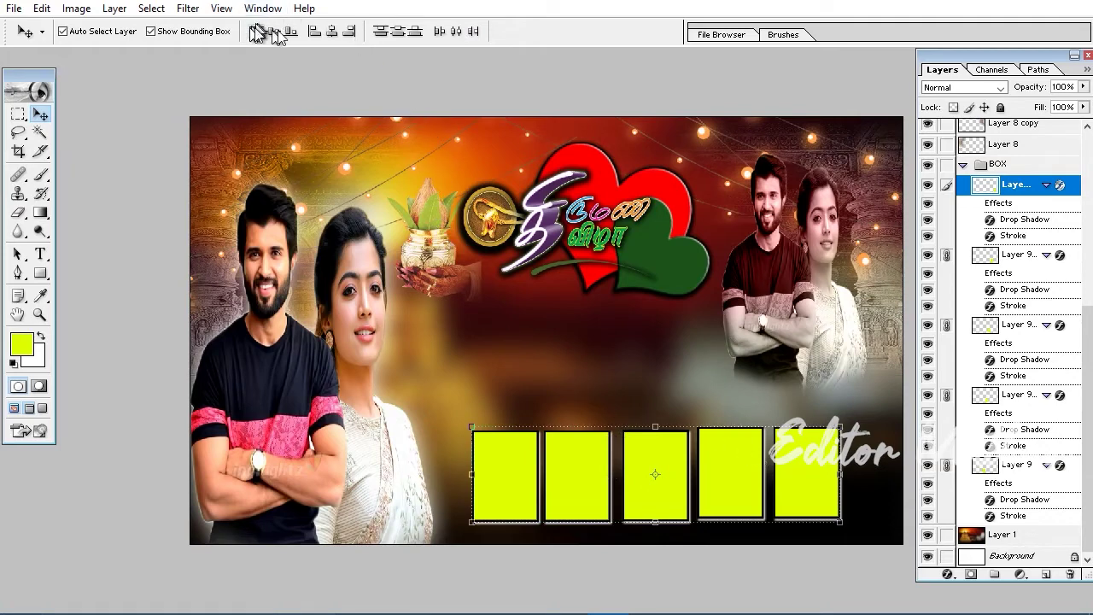
pyautogui.click(458, 36)
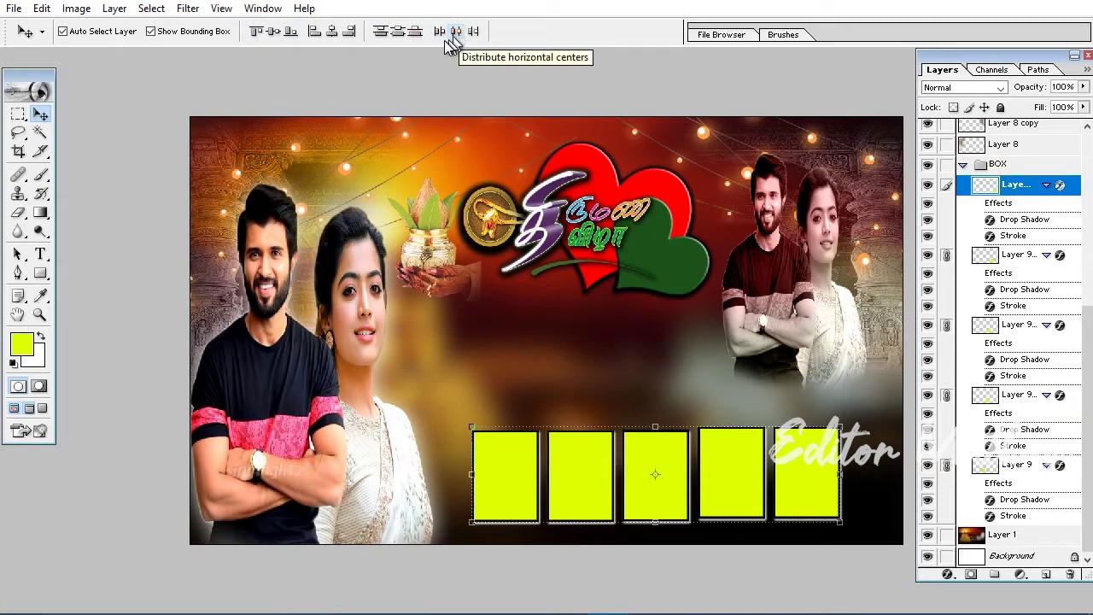
pyautogui.hotkey('ctrl', 'z')
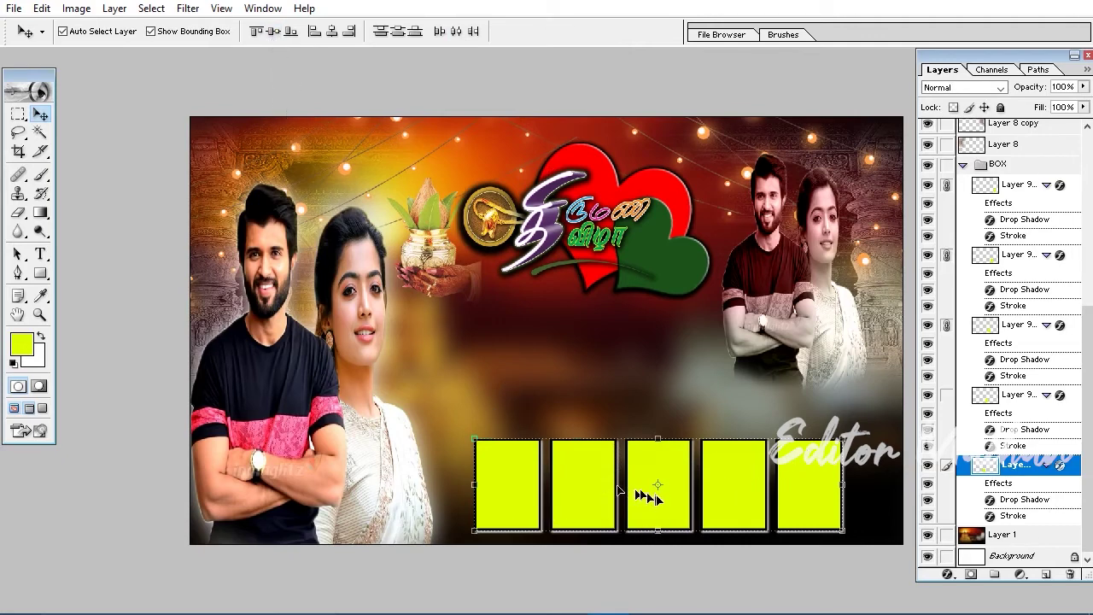
pyautogui.hotkey('ctrl', 'z')
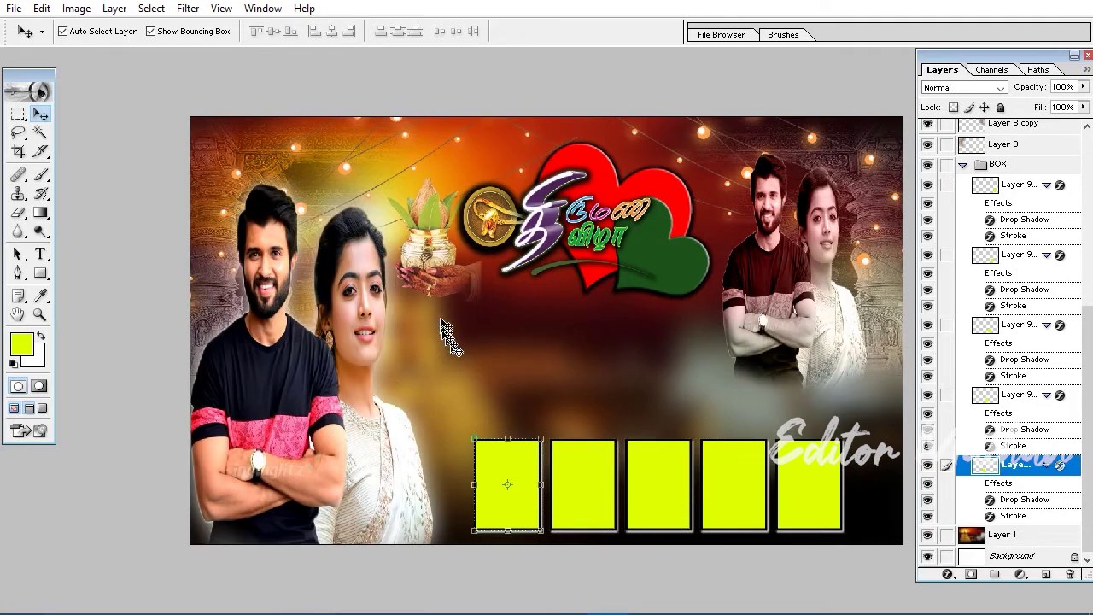
pyautogui.press('t')
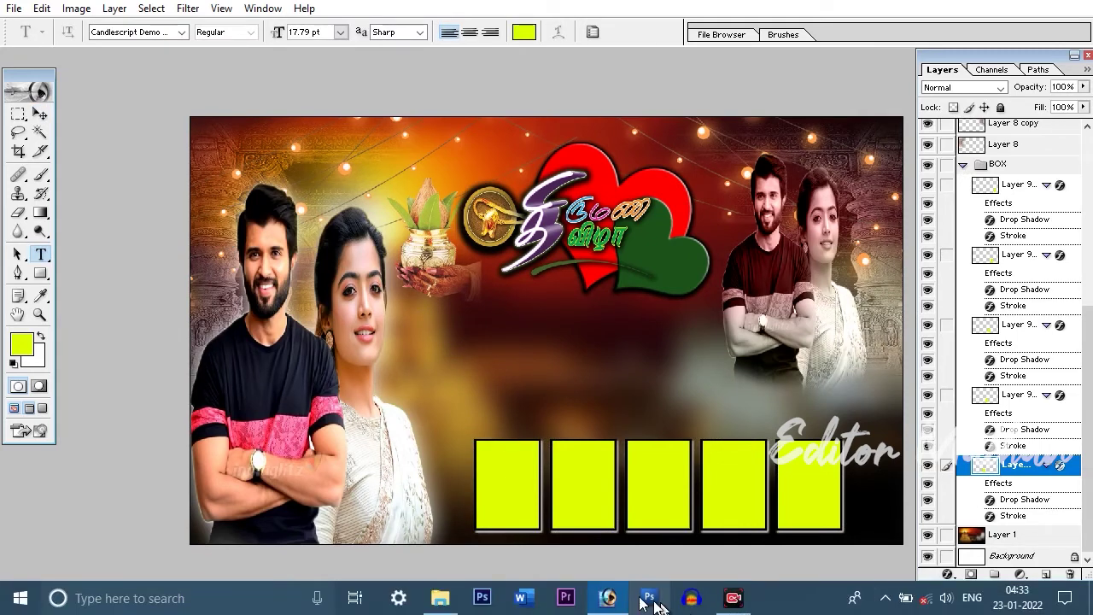
# Launch Azhagi+ from the taskbar for Tamil typing, then switch back to Photoshop.
pyautogui.click(607, 600)
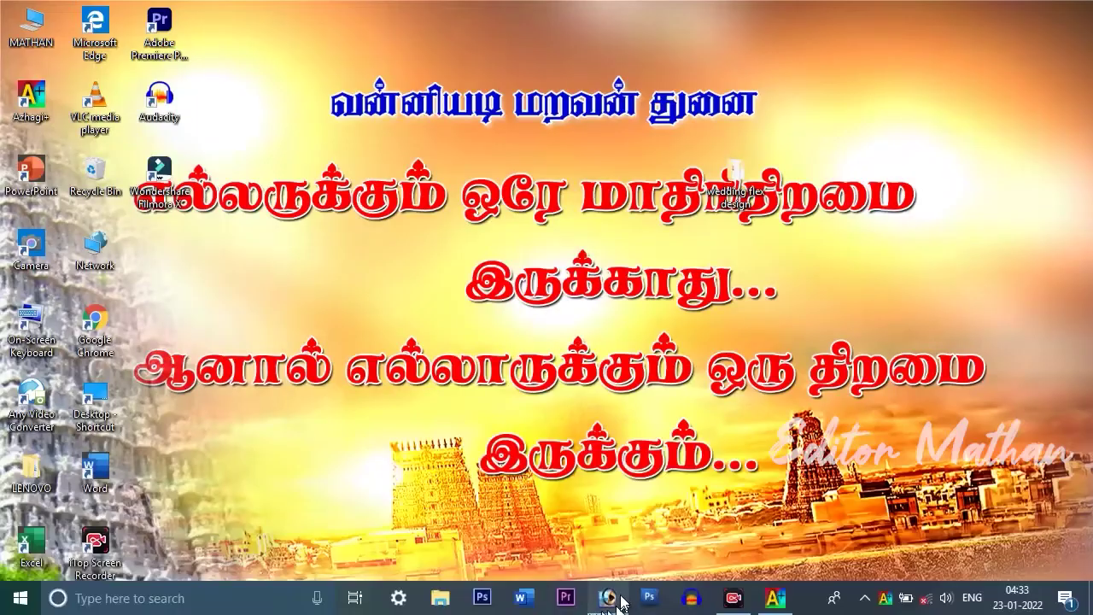
pyautogui.click(621, 602)
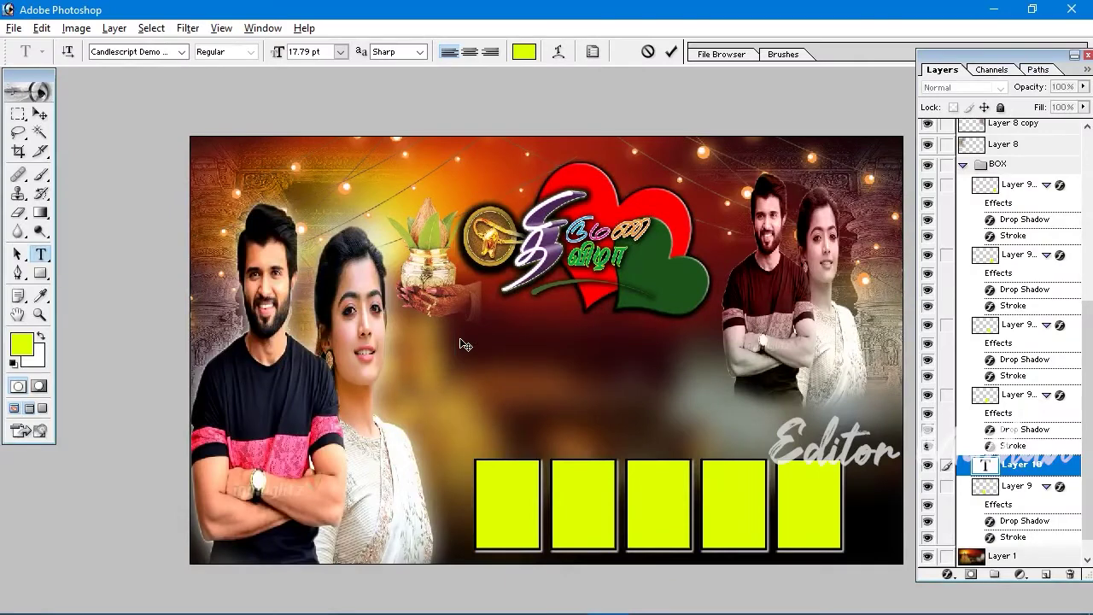
# Paste the Tamil caption மனமக்கள் and set it in the STMZH-036 font.
pyautogui.write('மனமக்கள்')
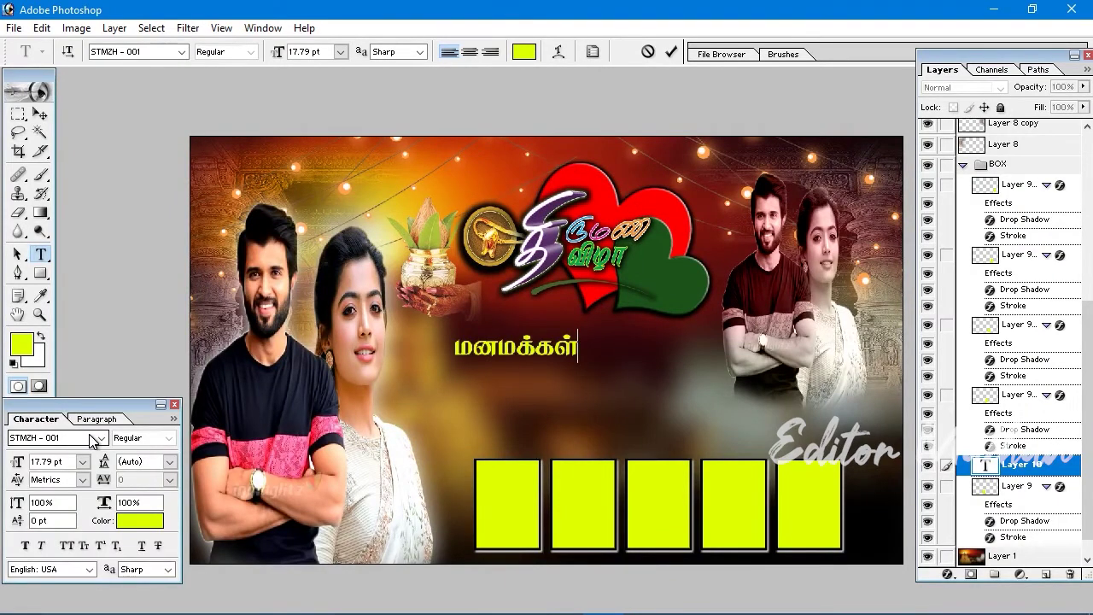
pyautogui.hotkey('ctrl', 'a')
pyautogui.click(85, 438)
pyautogui.press('Down')
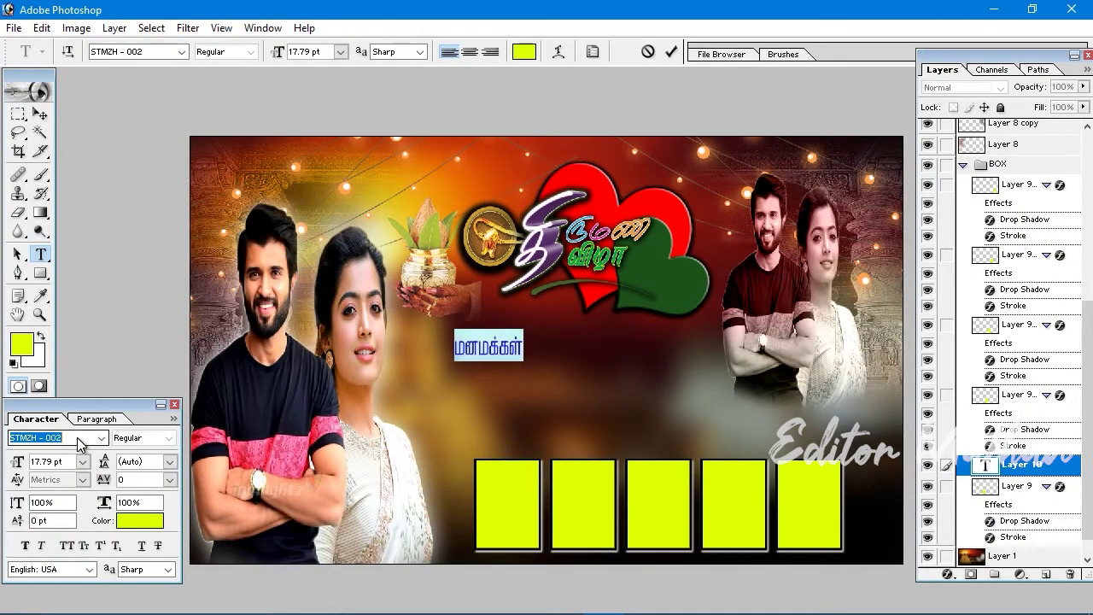
pyautogui.press('Down')
pyautogui.press('Down')
pyautogui.press('Down')
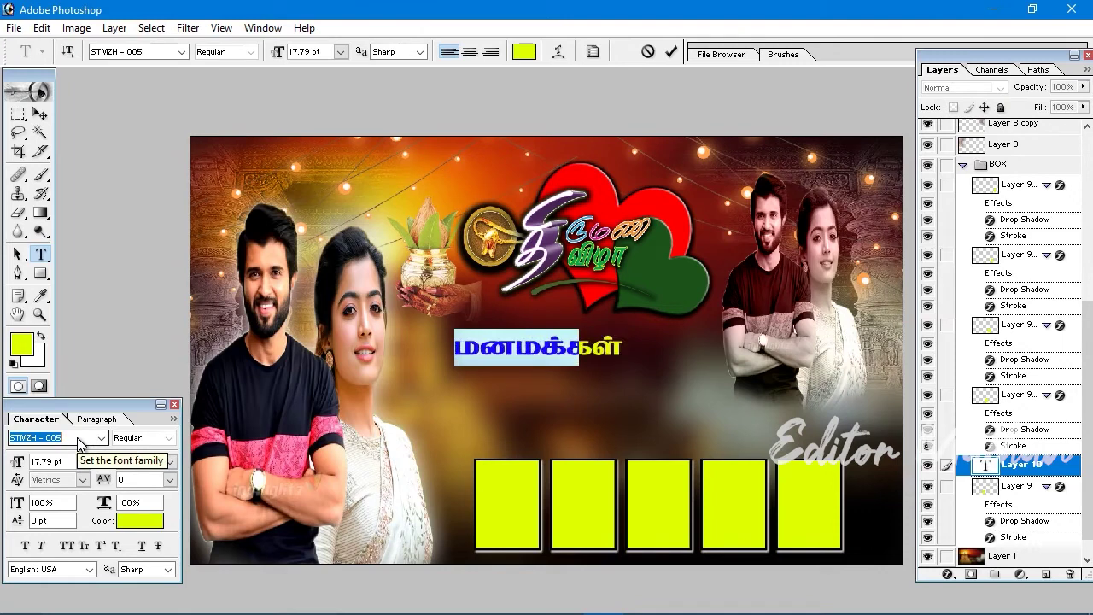
pyautogui.press('Down')
pyautogui.press('Down')
pyautogui.press('Down')
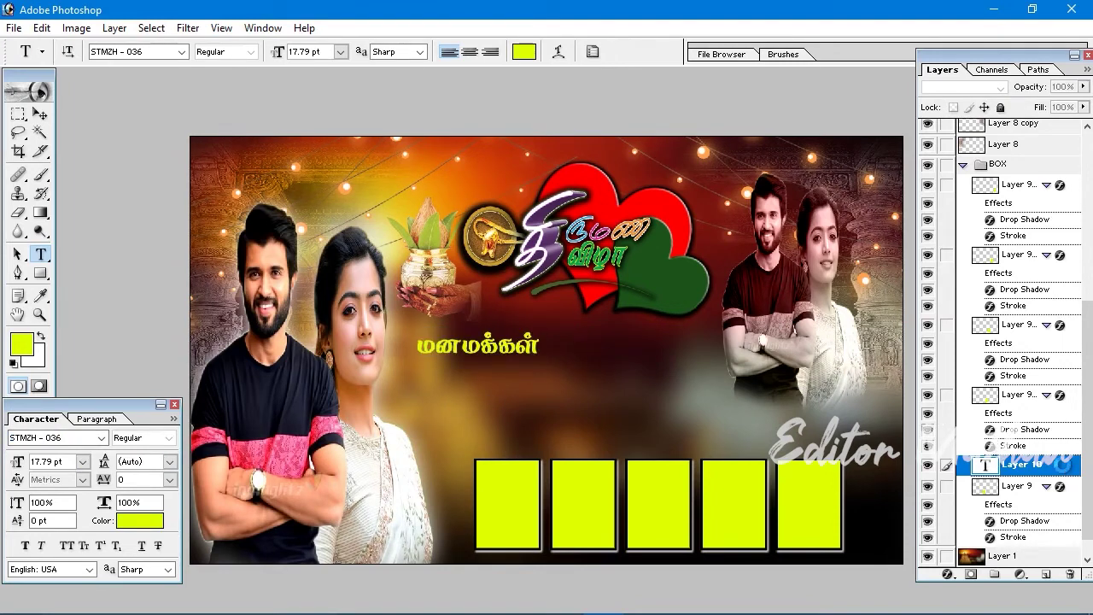
pyautogui.click(1061, 471)
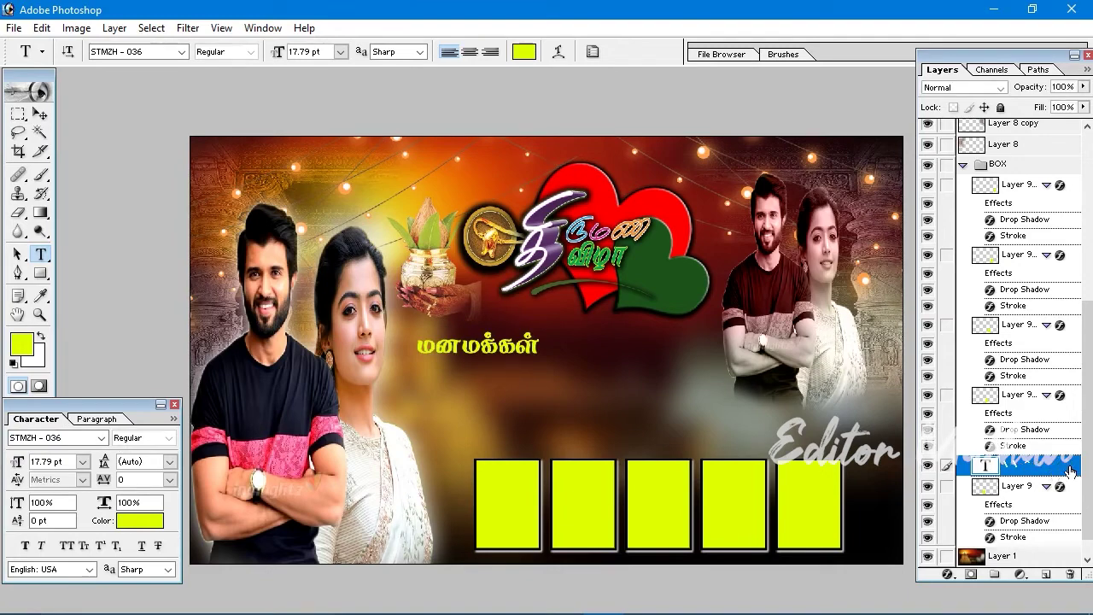
pyautogui.doubleClick(1070, 471)
# Apply a Violet, Orange gradient overlay to the மனமக்கள் caption.
pyautogui.click(630, 431)
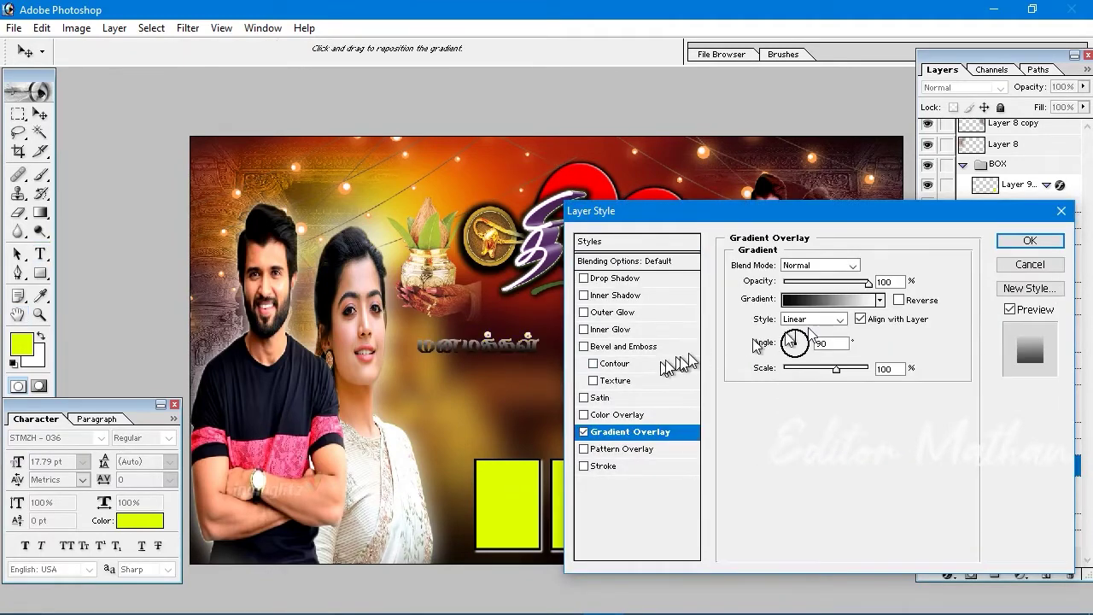
pyautogui.click(833, 299)
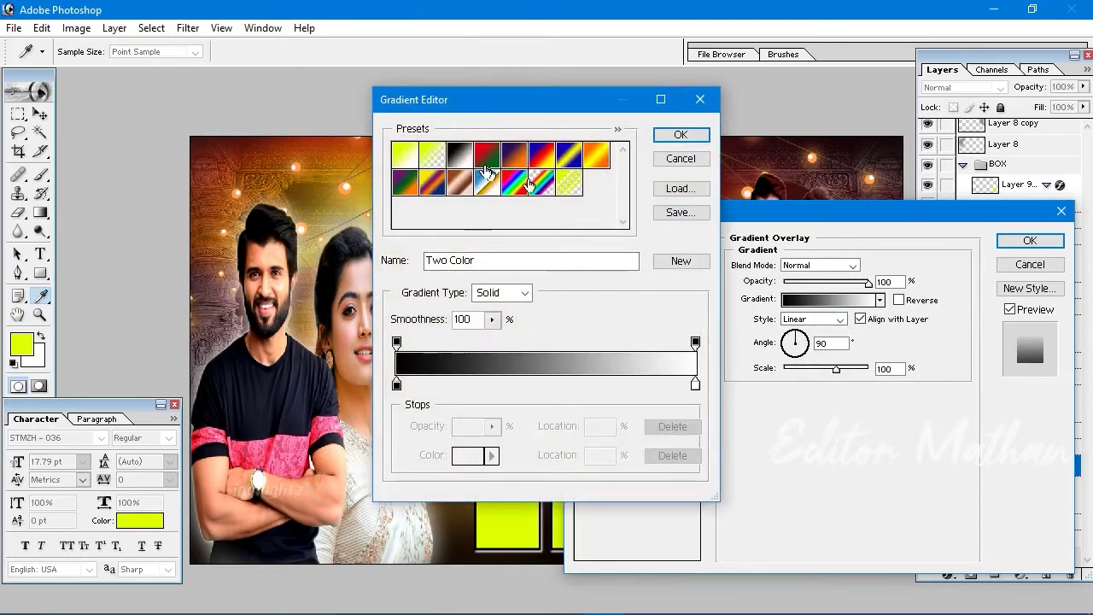
pyautogui.moveTo(495, 108); pyautogui.dragTo(642, 139)
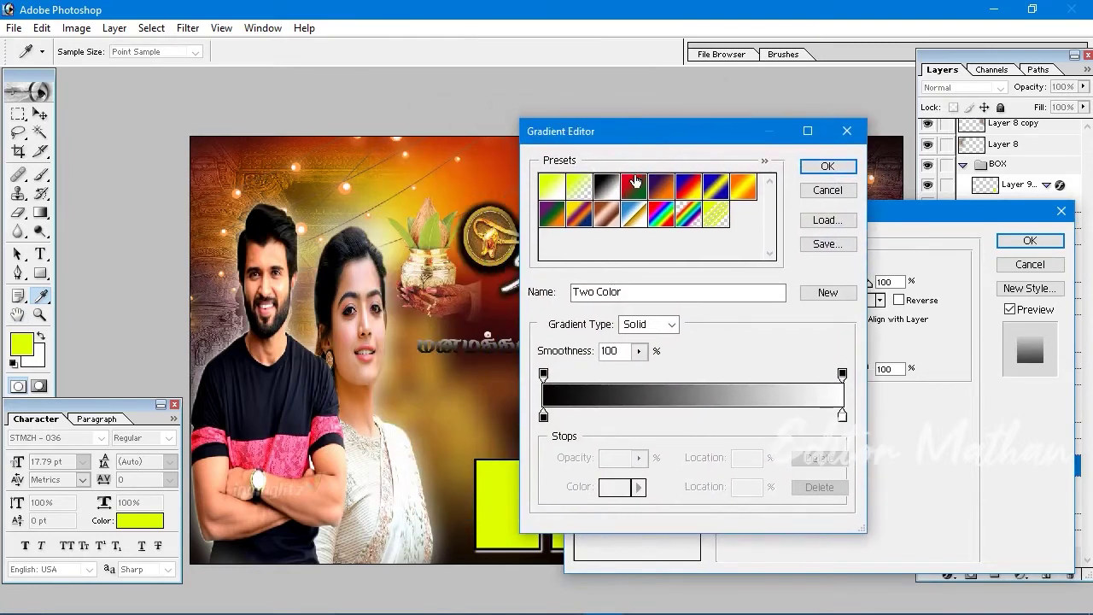
pyautogui.click(634, 181)
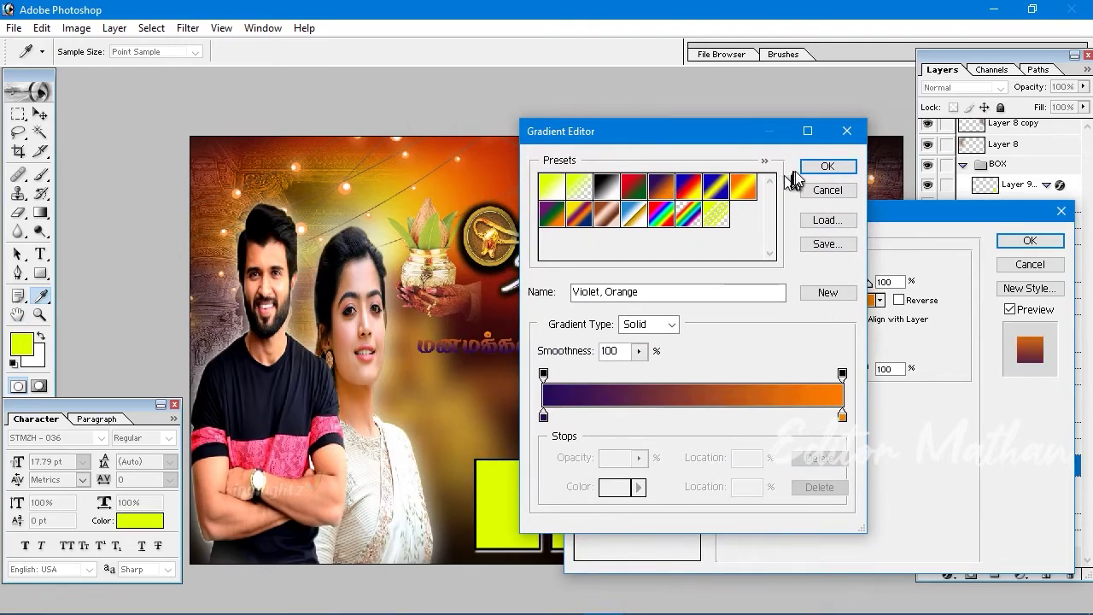
pyautogui.click(828, 165)
# Add a white stroke and a drop shadow to the caption and apply the style.
pyautogui.click(598, 466)
pyautogui.click(773, 361)
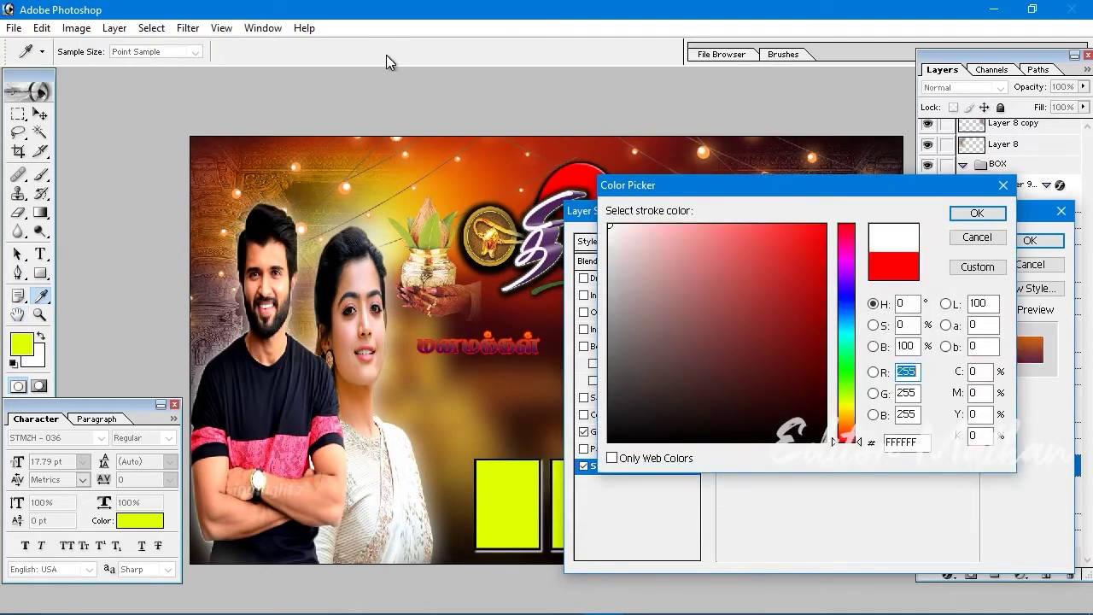
pyautogui.click(969, 218)
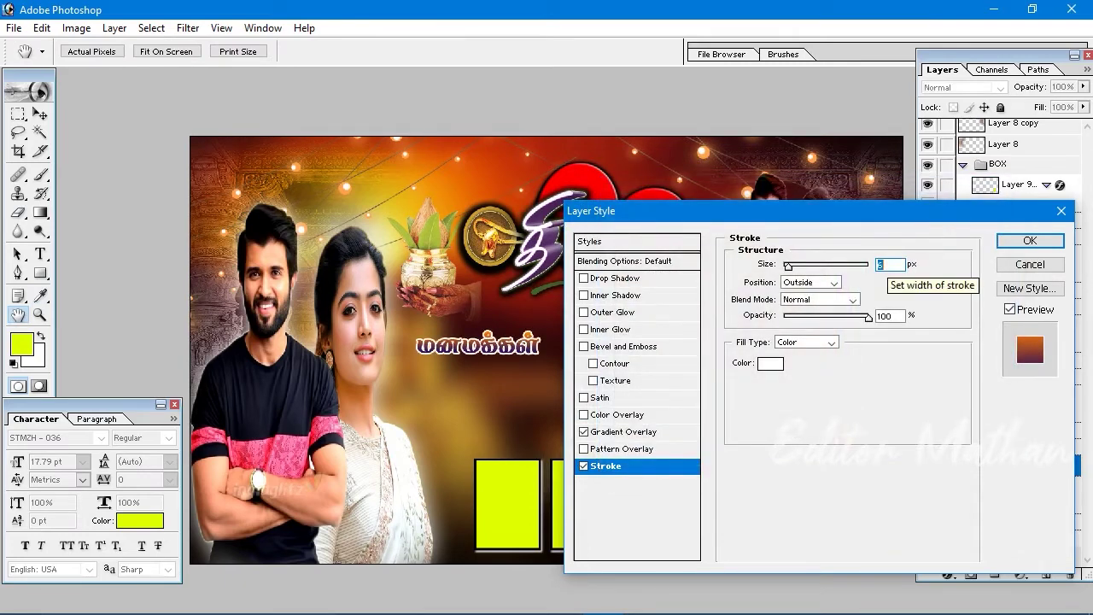
pyautogui.click(652, 295)
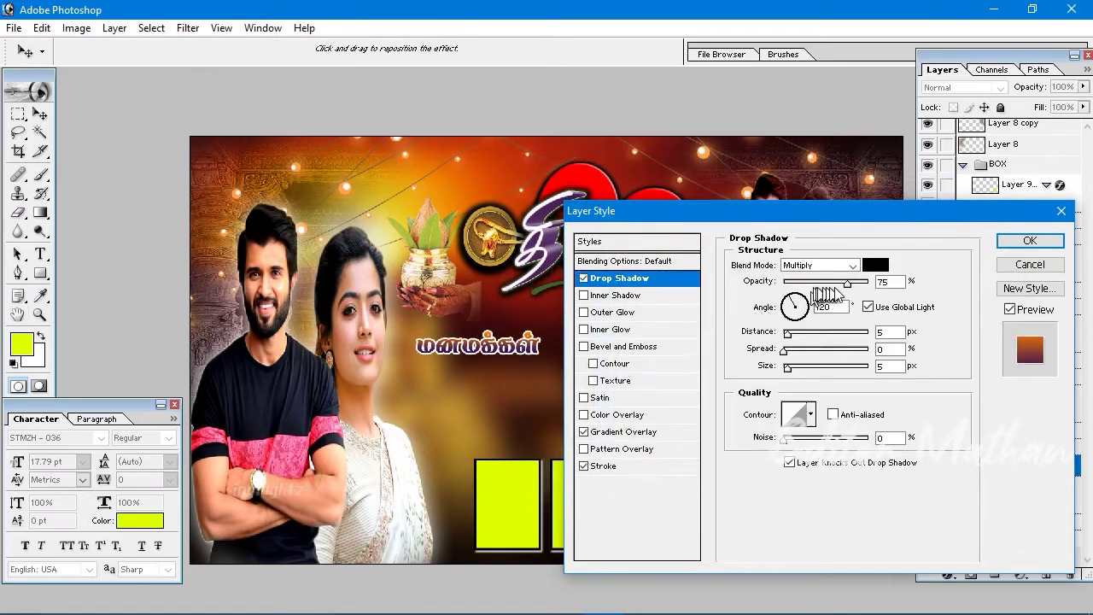
pyautogui.press('Return')
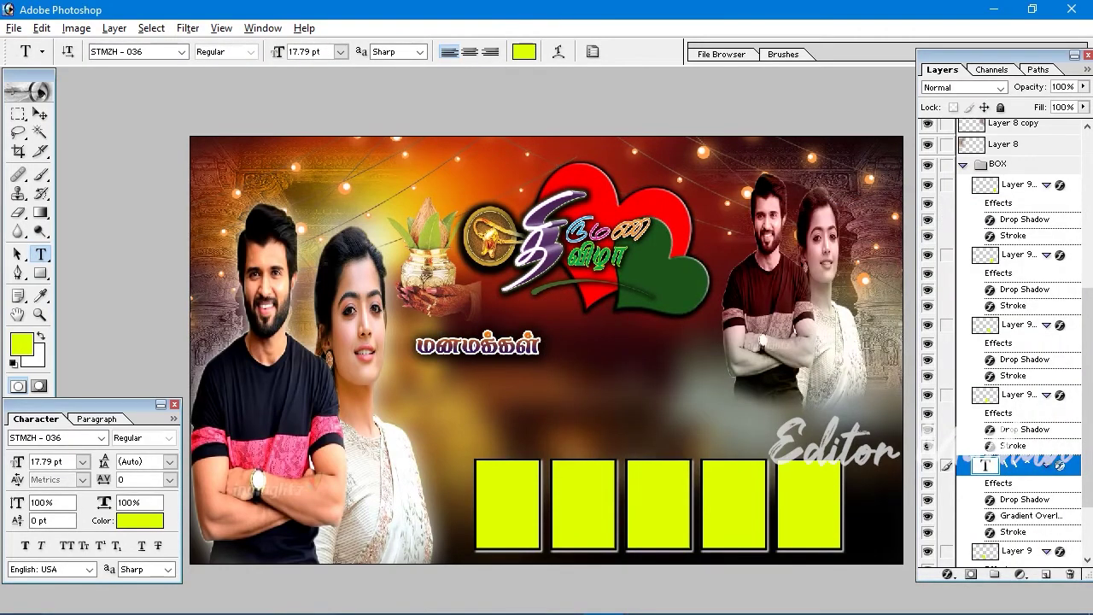
# Zoom in to inspect the styled caption, fit the banner, and start a text line below.
pyautogui.press('z')
pyautogui.click(465, 341)
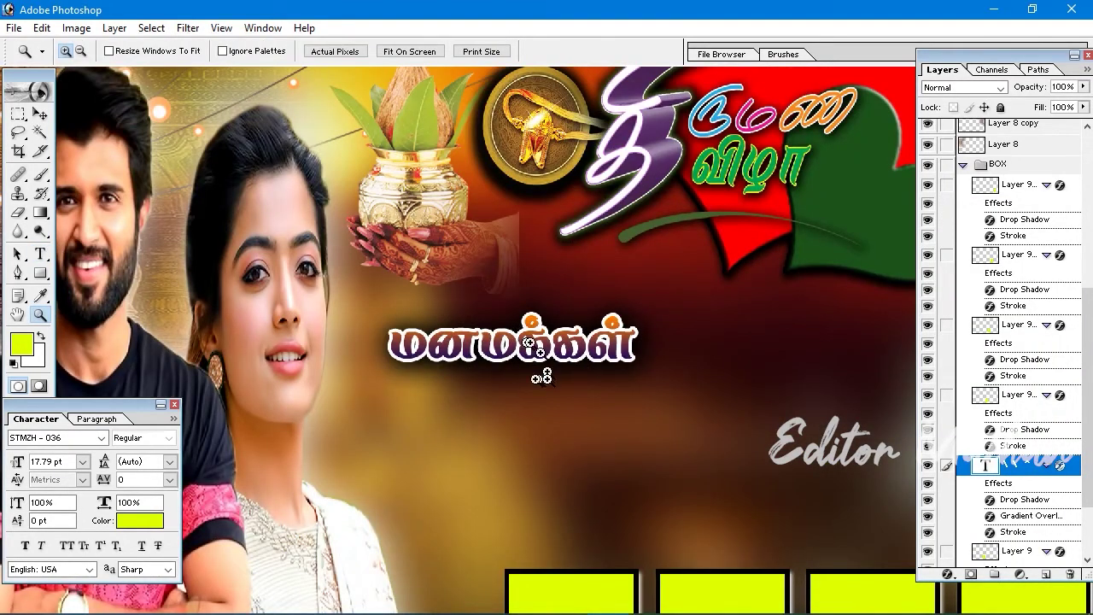
pyautogui.click(521, 412)
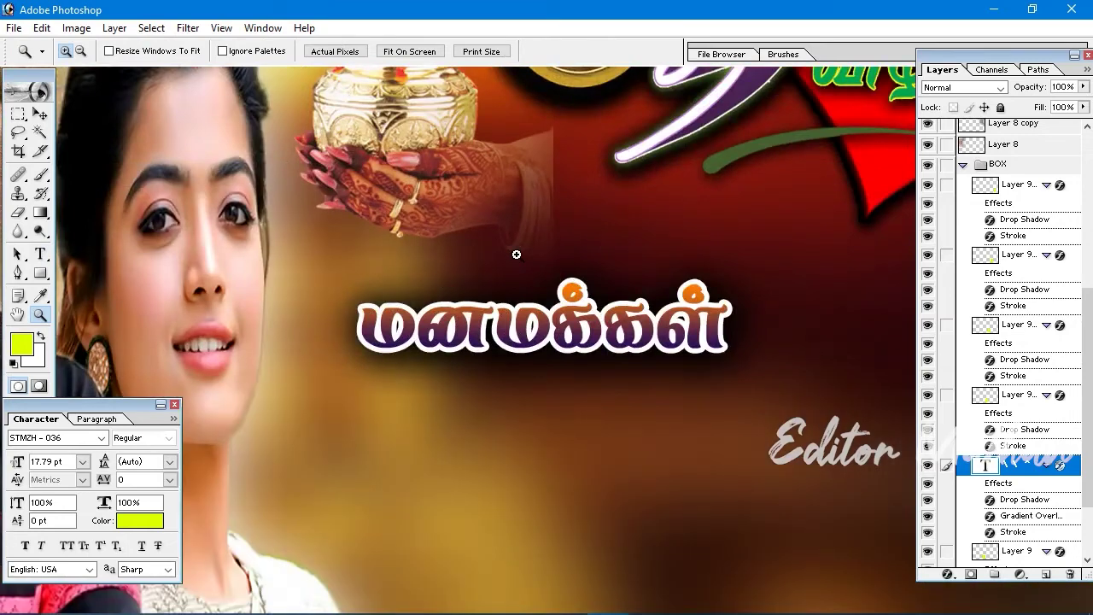
pyautogui.press('v')
pyautogui.hotkey('ctrl', '0')
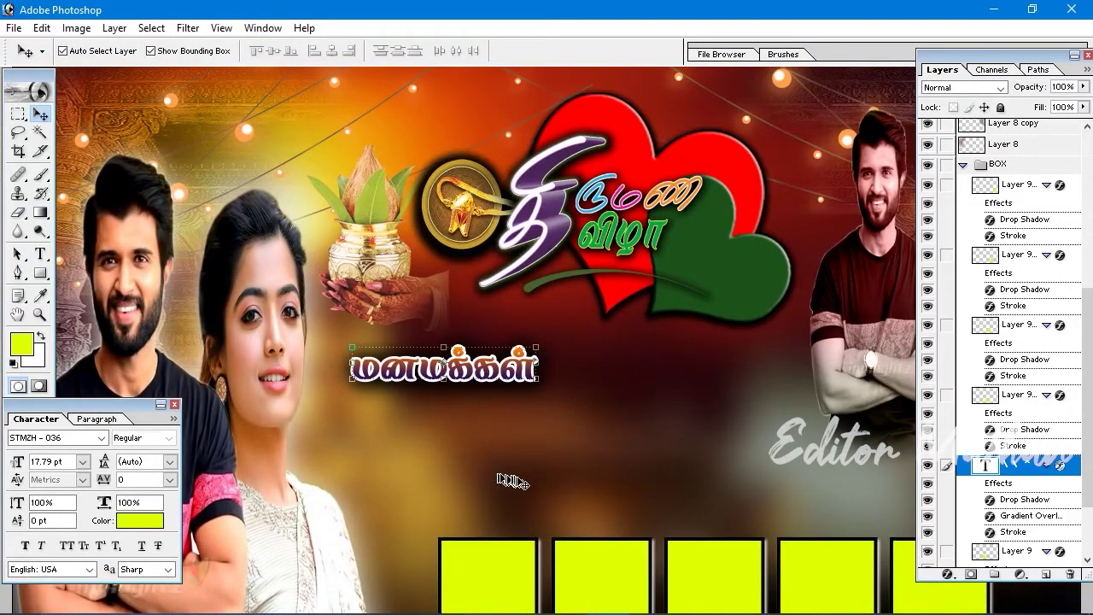
pyautogui.press('t')
pyautogui.click(499, 477)
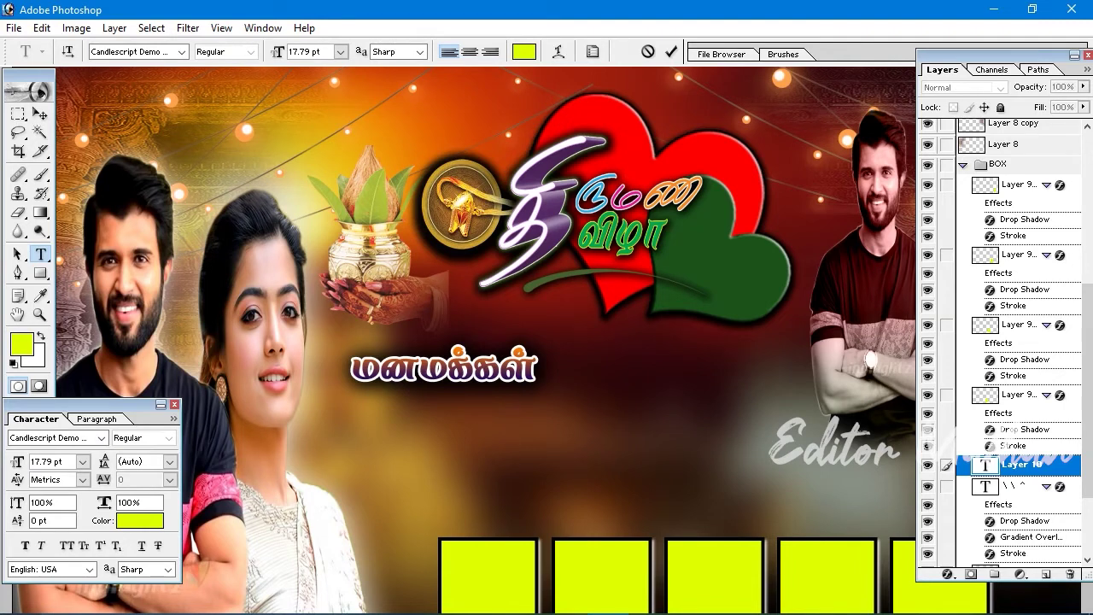
# Type the groom's and bride's names as two separate text lines beneath the caption.
pyautogui.write('vi')
pyautogui.write('Vijay')
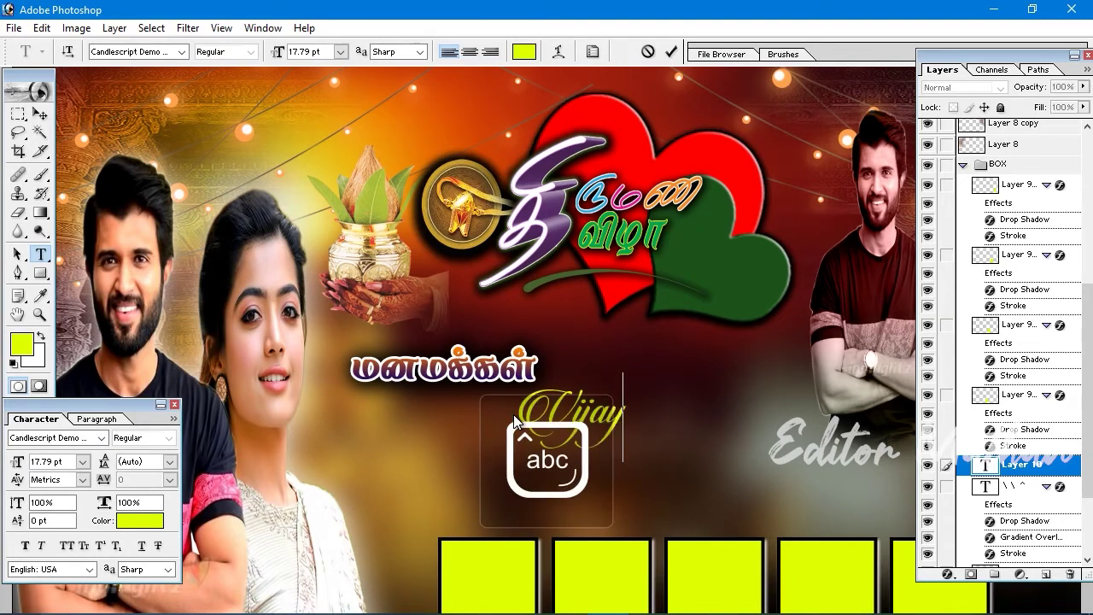
pyautogui.write(' devarkon')
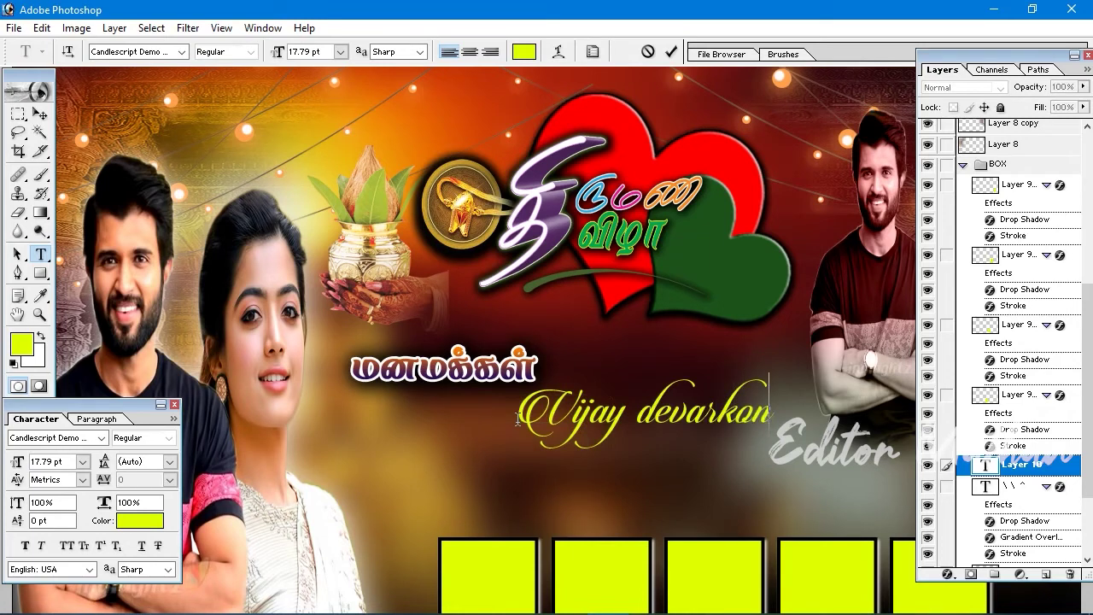
pyautogui.write('da')
pyautogui.hotkey('ctrl', 'Return')
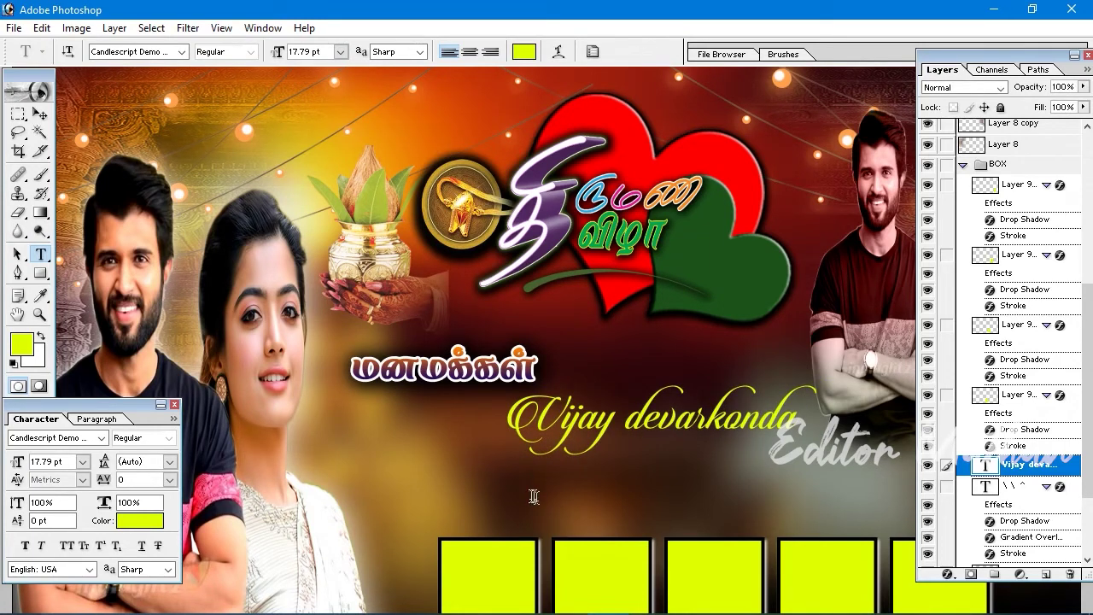
pyautogui.click(526, 504)
pyautogui.write('Rashmika mandhana')
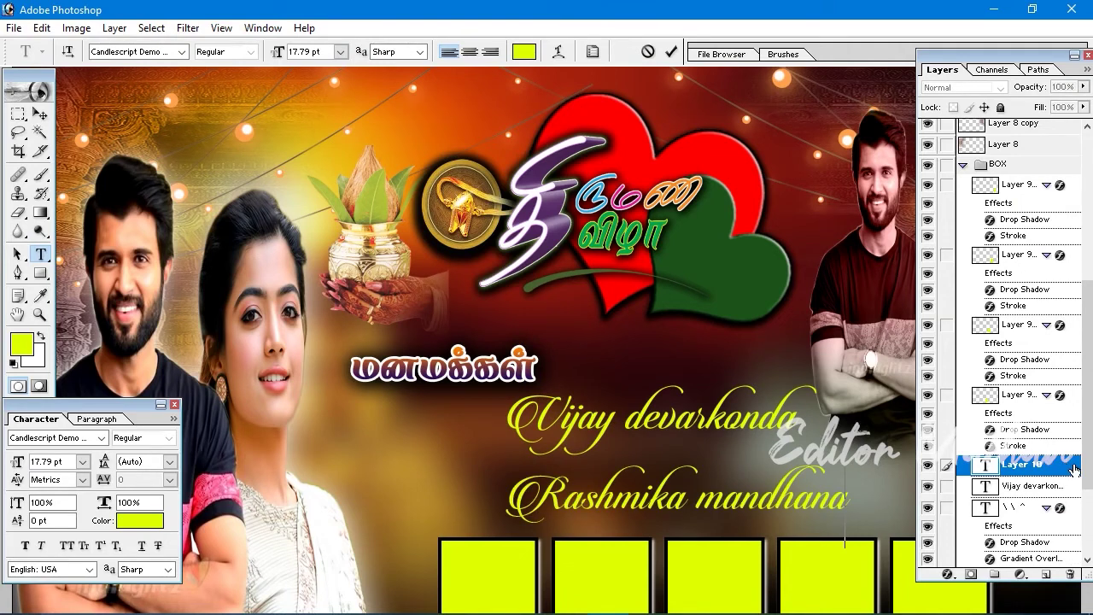
pyautogui.click(1074, 469)
pyautogui.press('v')
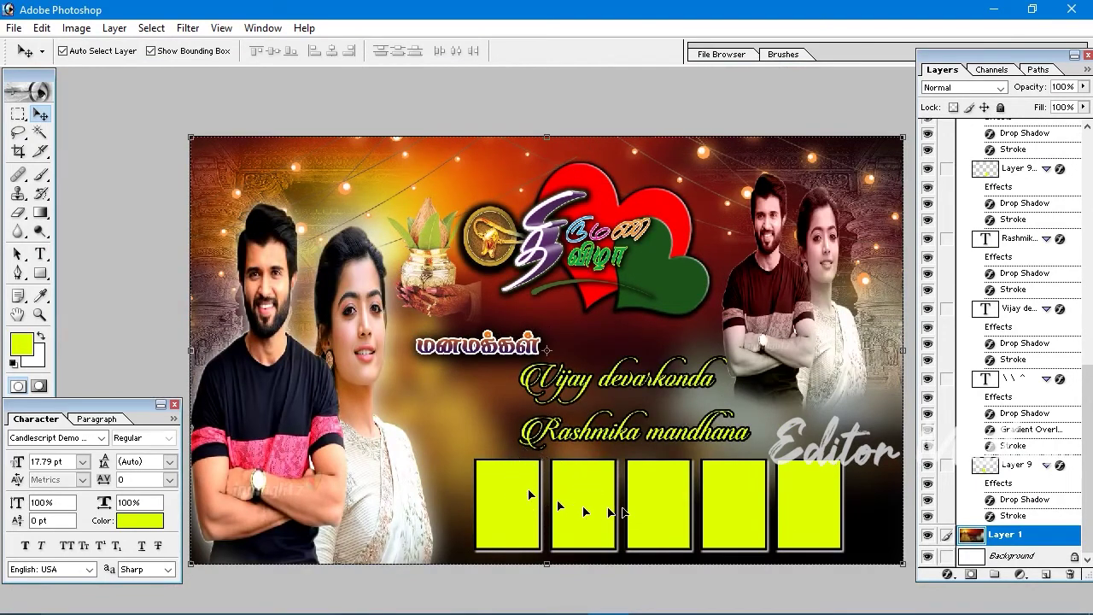
# Select the middle and leftmost yellow box layers, then view the portrait at actual size.
pyautogui.click(665, 518)
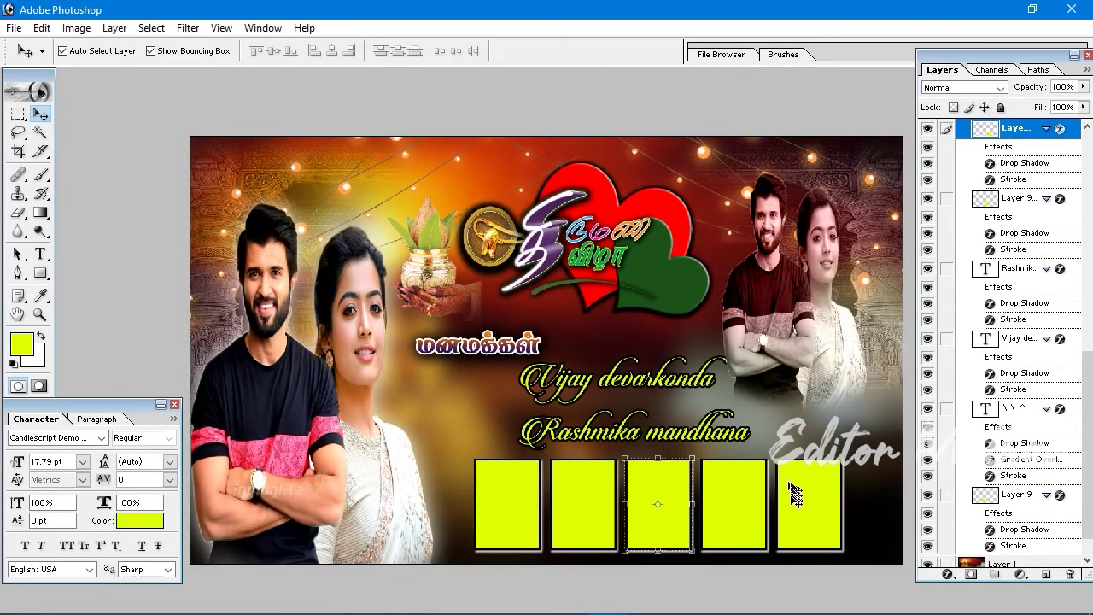
pyautogui.click(513, 504)
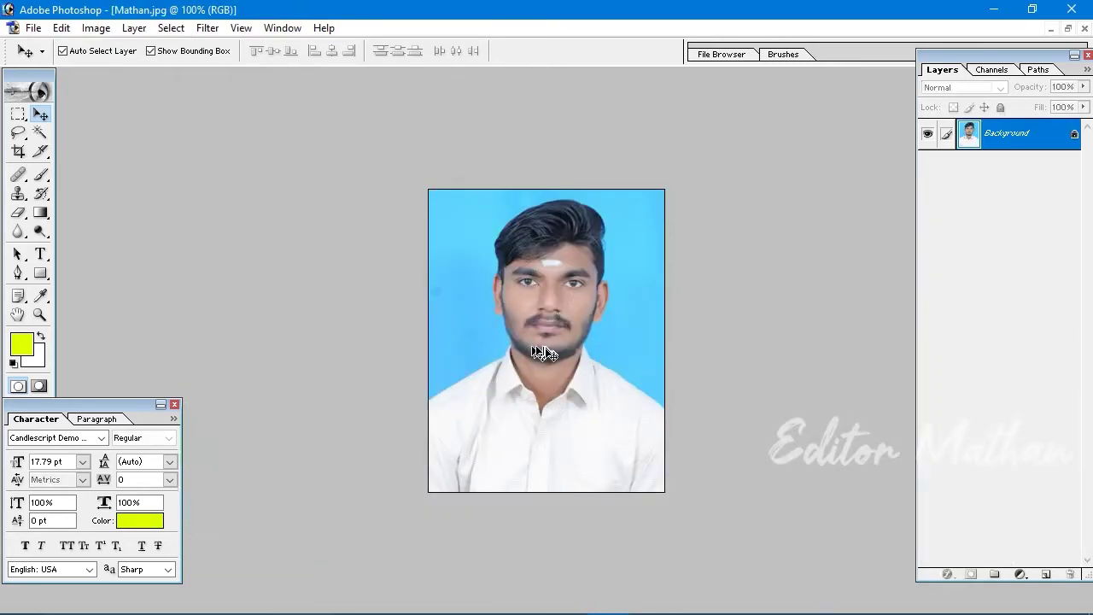
pyautogui.press('z')
pyautogui.click(542, 359)
pyautogui.keyDown('alt'); pyautogui.click(543, 374); pyautogui.keyUp('alt')
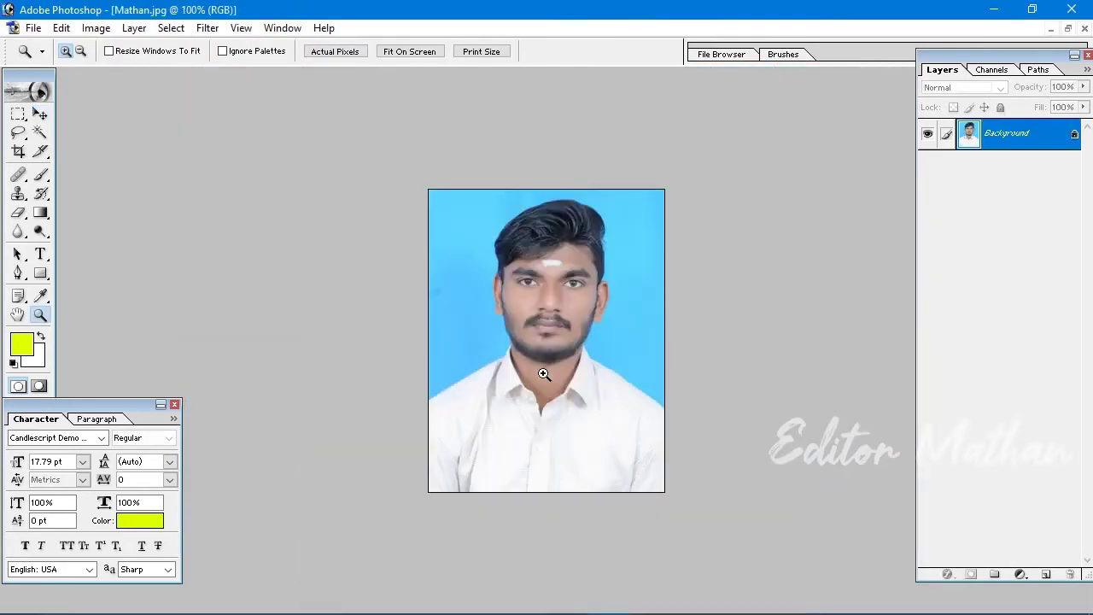
# Select the whole portrait photo, drag it into the wedding banner, and go full screen.
pyautogui.press('v')
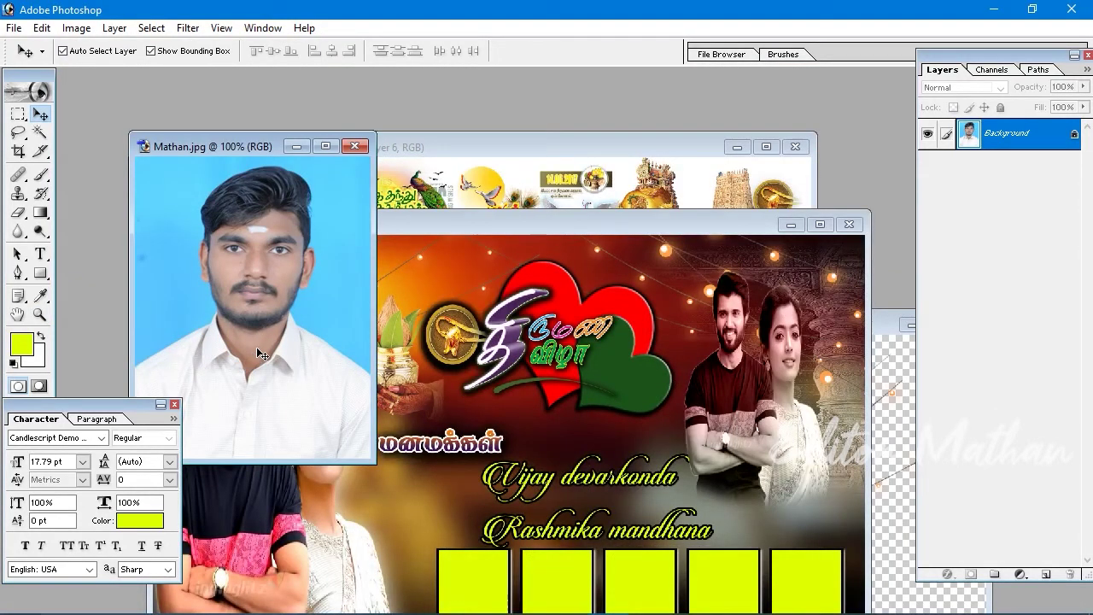
pyautogui.hotkey('ctrl', 'a')
pyautogui.moveTo(285, 399); pyautogui.dragTo(466, 585)
pyautogui.press('f')
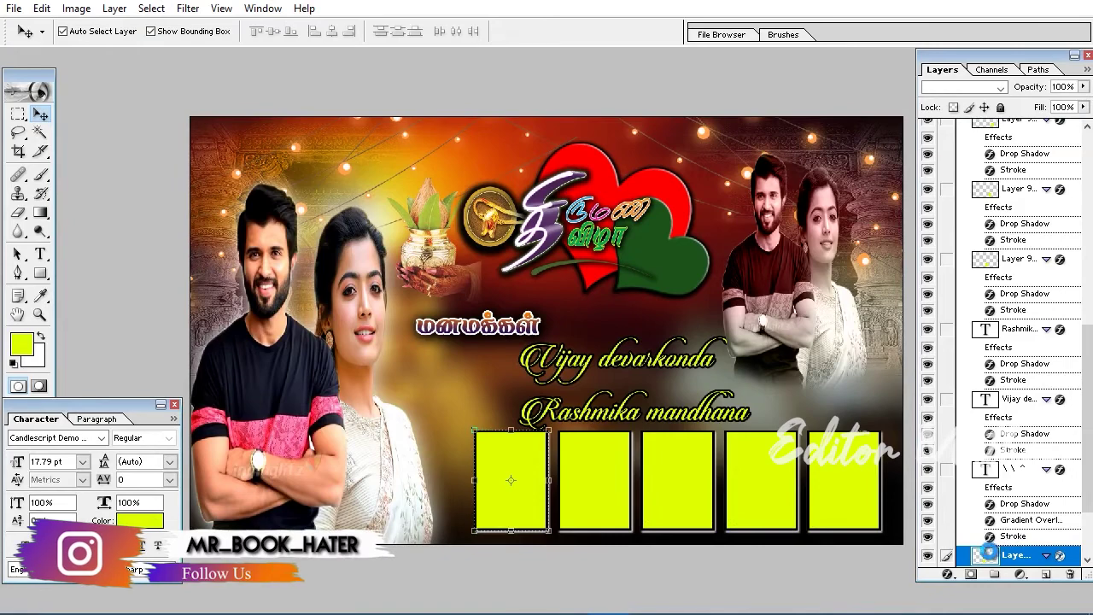
# Paste the portrait into the first yellow box selection and resize it to fit the frame.
pyautogui.keyDown('ctrl'); pyautogui.click(988, 553); pyautogui.keyUp('ctrl')
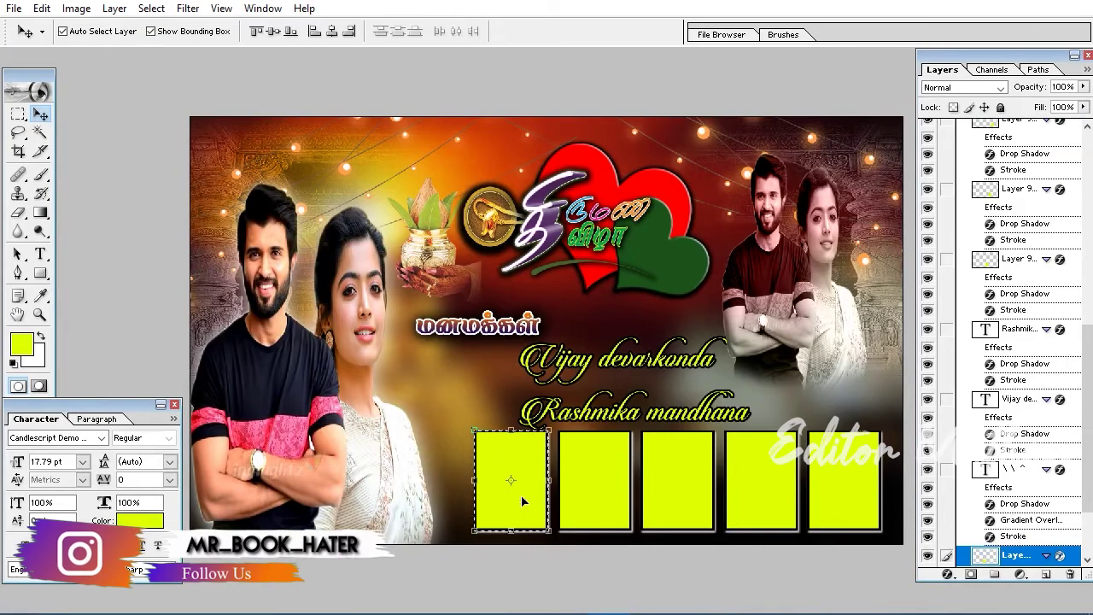
pyautogui.click(41, 8)
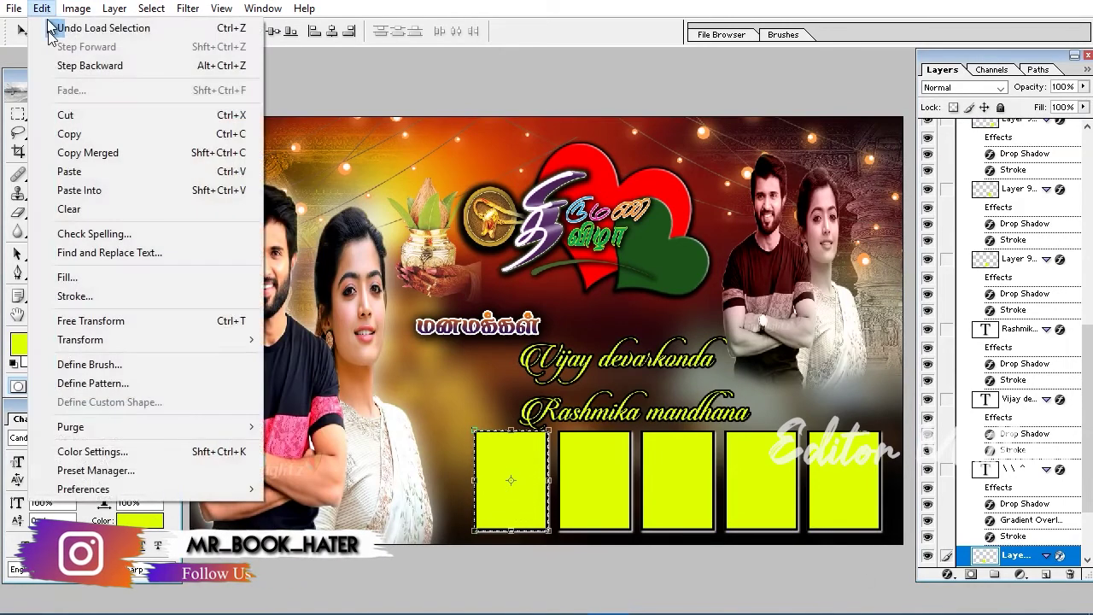
pyautogui.click(91, 190)
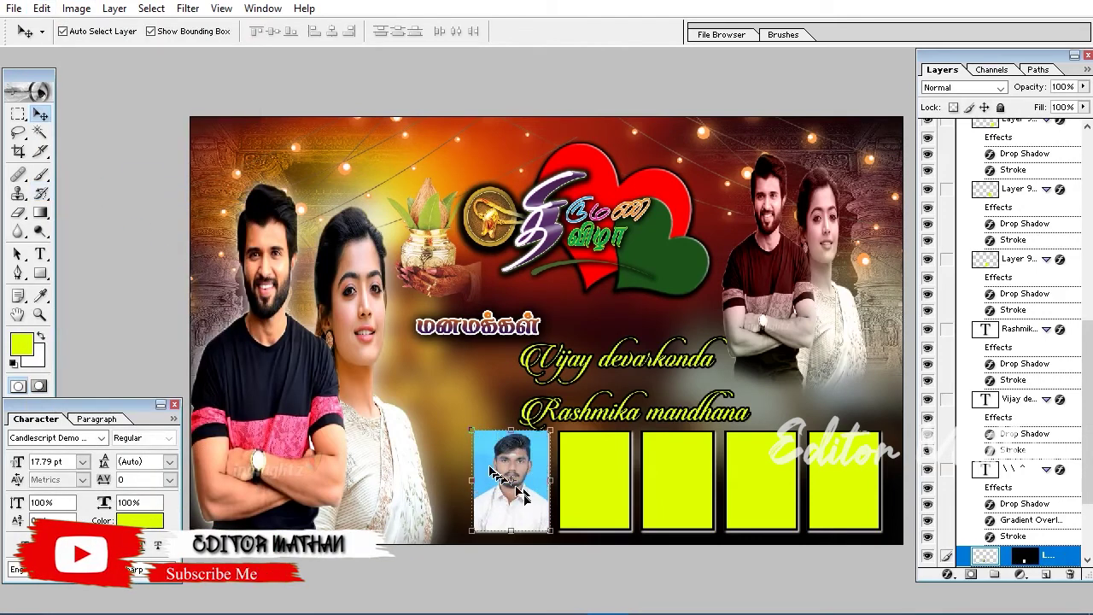
pyautogui.moveTo(471, 431); pyautogui.dragTo(481, 440)
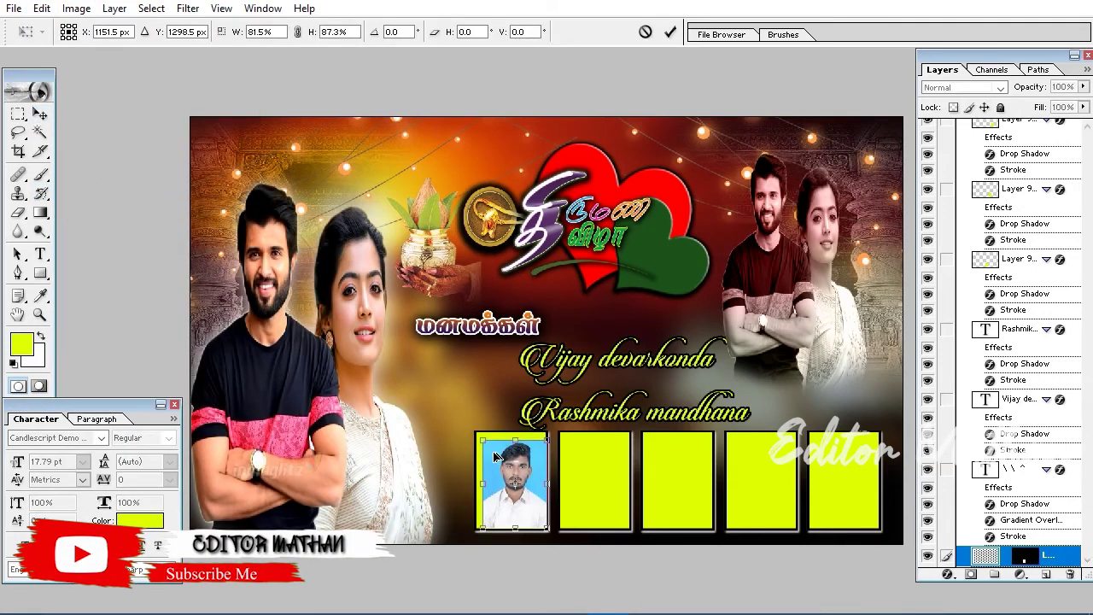
pyautogui.press('Return')
pyautogui.hotkey('ctrl', '+')
pyautogui.hotkey('ctrl', '+')
pyautogui.hotkey('ctrl', '+')
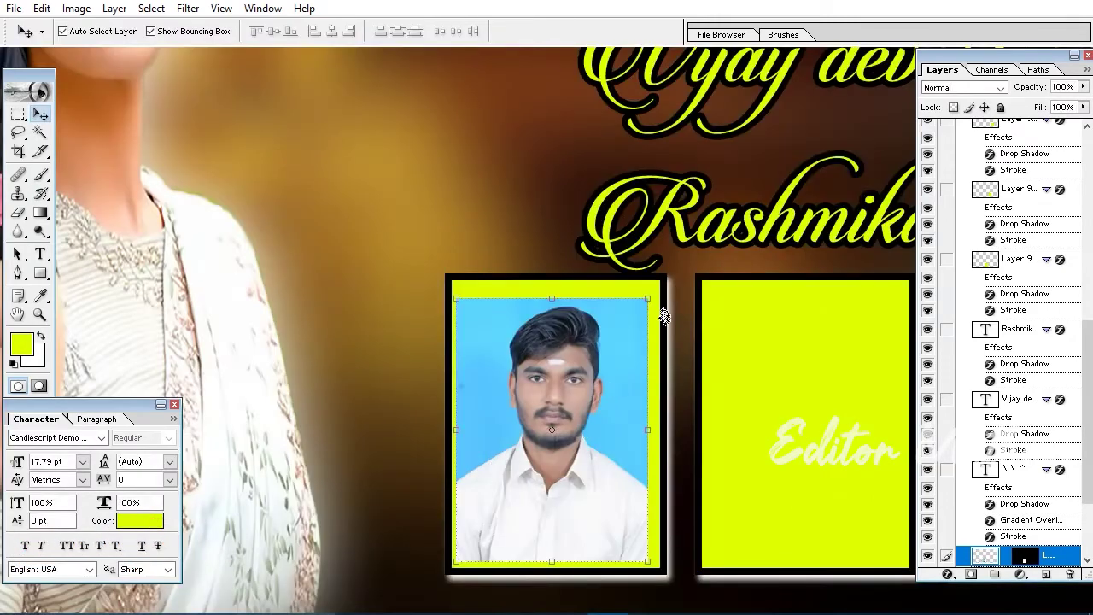
pyautogui.moveTo(652, 299); pyautogui.dragTo(665, 282)
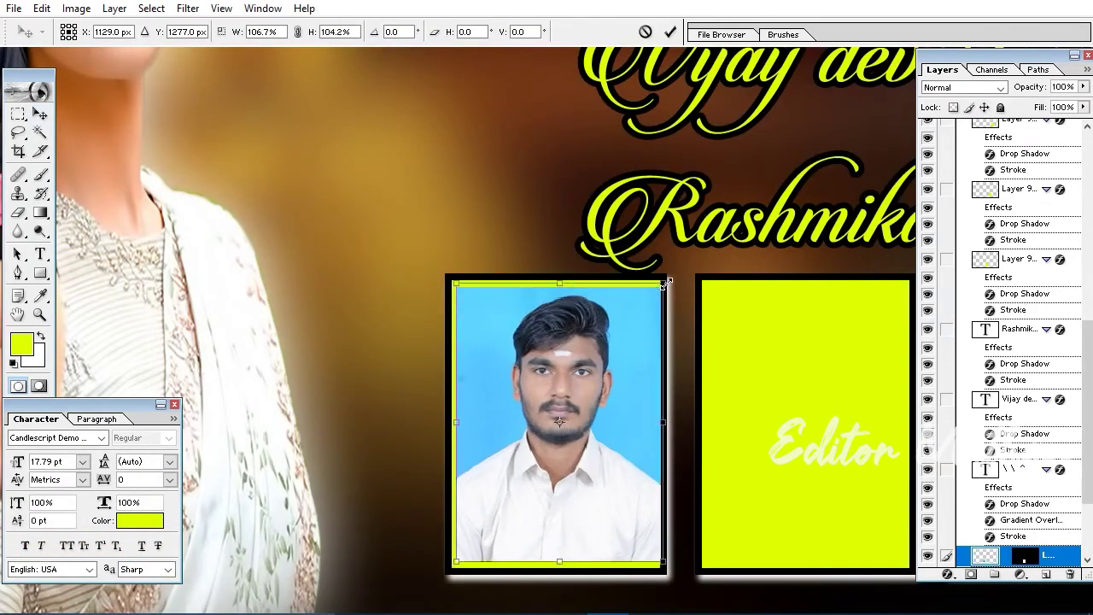
pyautogui.moveTo(456, 283); pyautogui.dragTo(451, 285)
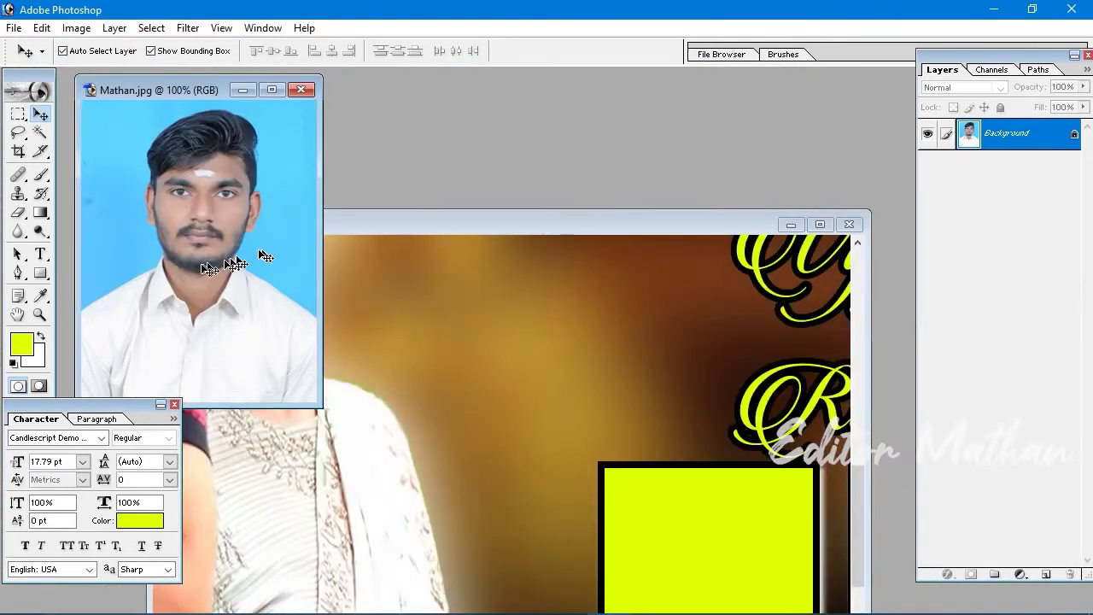
# Unlock the portrait's background layer and drag the photo into the banner.
pyautogui.moveTo(197, 260); pyautogui.dragTo(638, 556)
pyautogui.doubleClick(1008, 134)
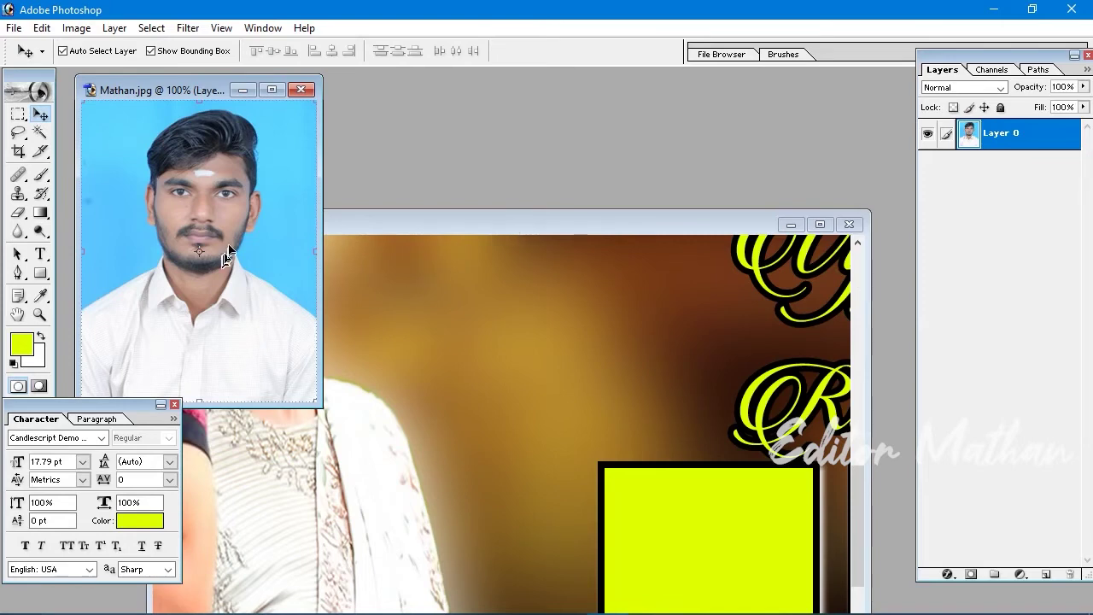
pyautogui.moveTo(233, 262)
pyautogui.mouseDown()
pyautogui.moveTo(237, 299)
pyautogui.moveTo(478, 417)
pyautogui.mouseUp()
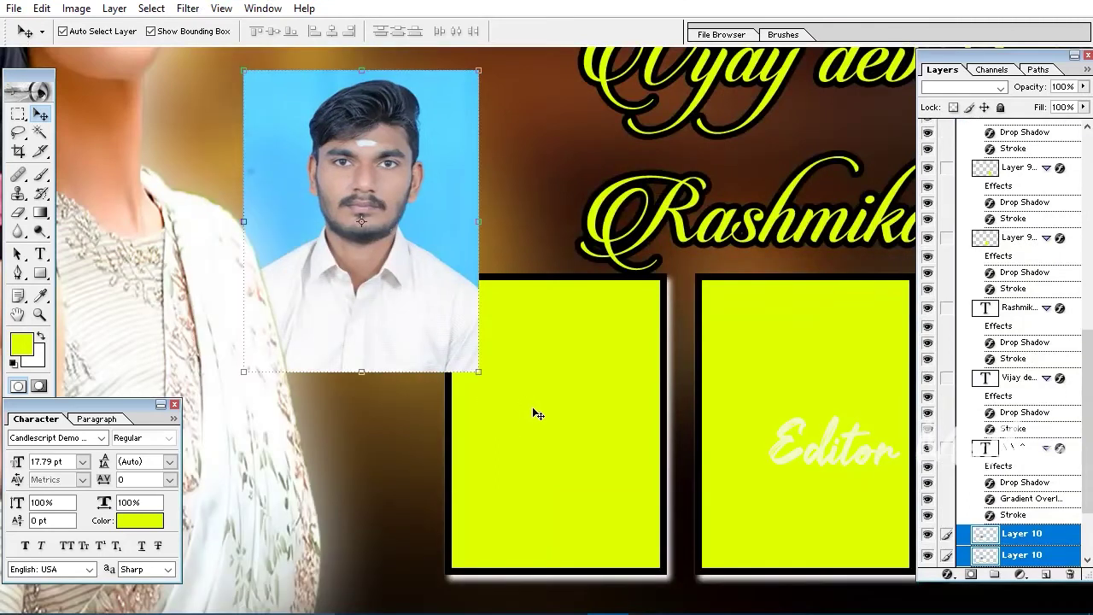
pyautogui.click(535, 414)
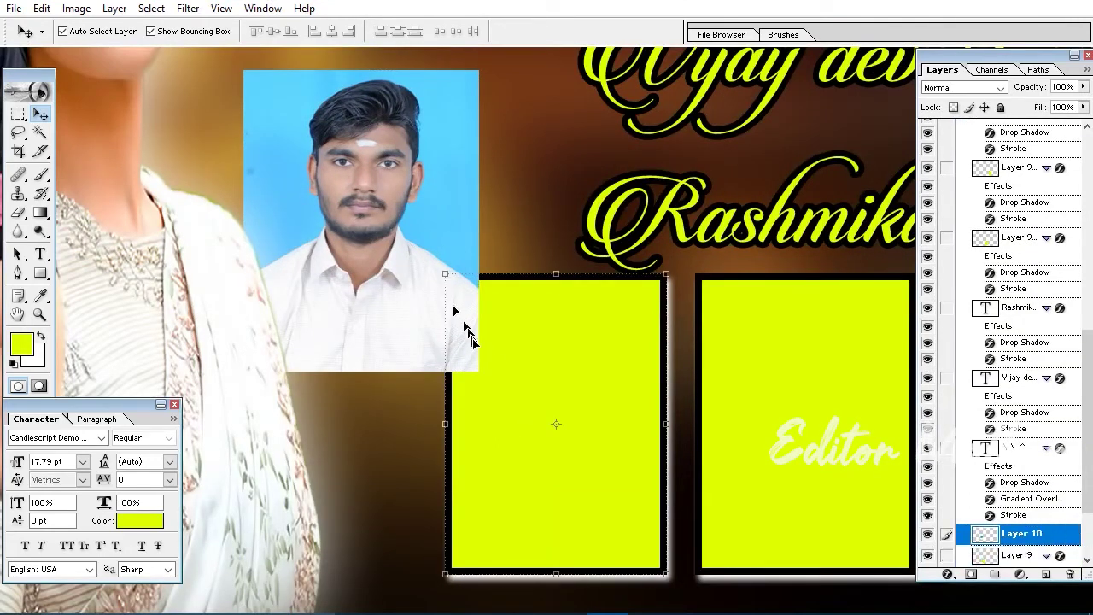
pyautogui.moveTo(461, 303); pyautogui.dragTo(481, 339)
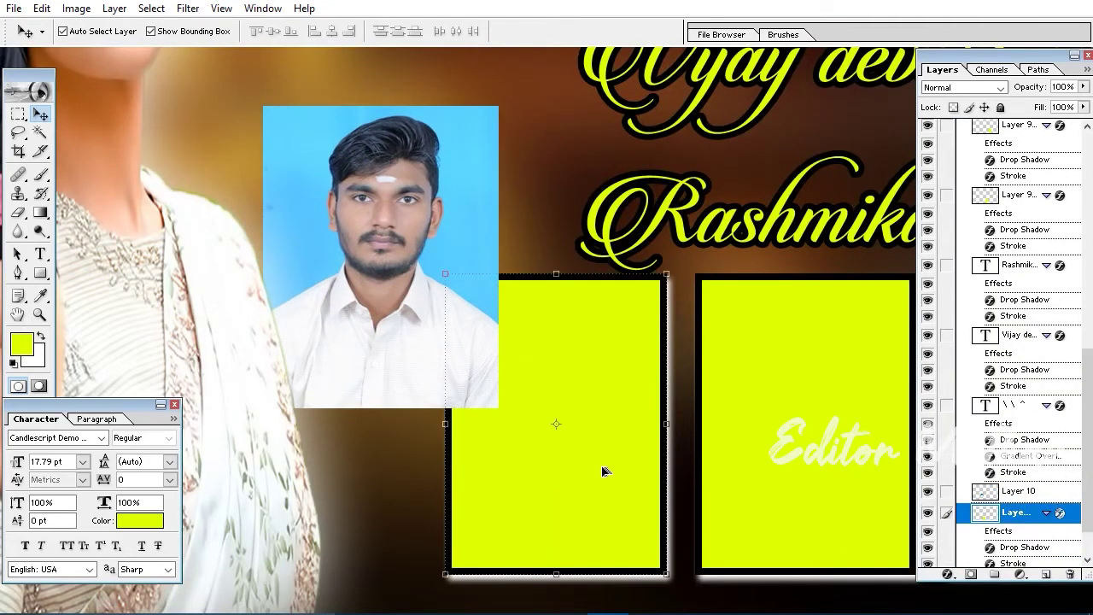
# Position the portrait over the first yellow frame, clip it to the frame, and begin resizing.
pyautogui.click(1014, 513)
pyautogui.click(357, 285)
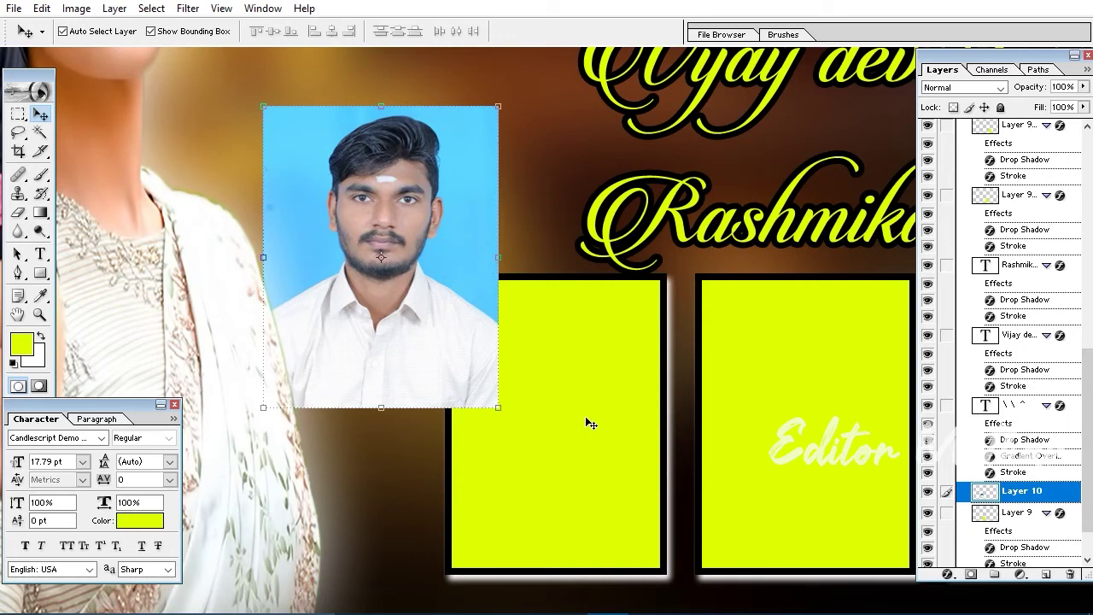
pyautogui.moveTo(418, 288); pyautogui.dragTo(450, 298)
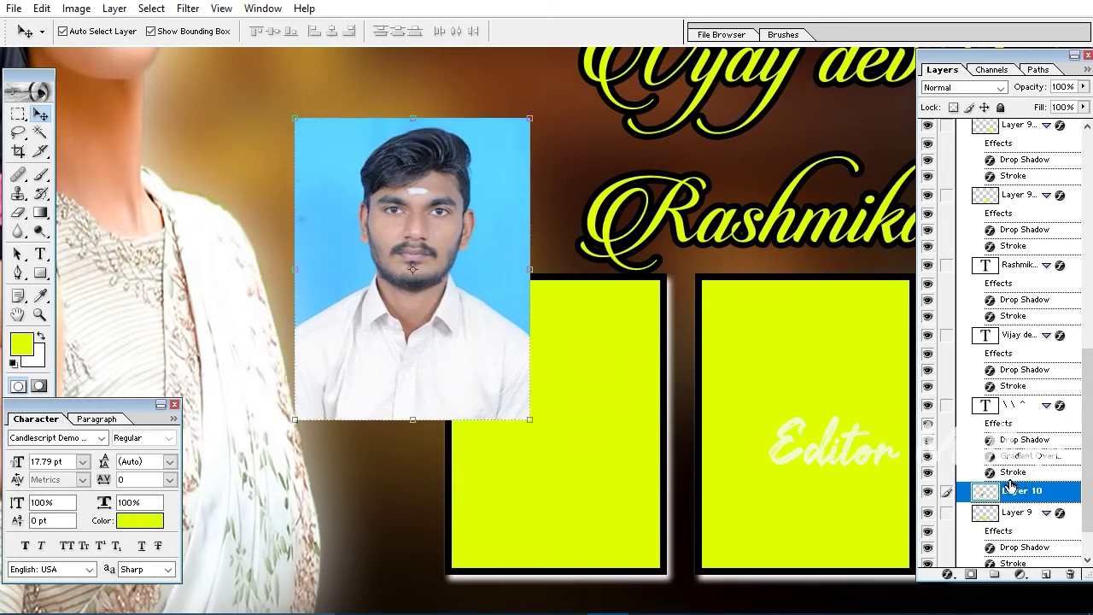
pyautogui.moveTo(483, 386)
pyautogui.mouseDown()
pyautogui.moveTo(586, 464)
pyautogui.moveTo(574, 454)
pyautogui.mouseUp()
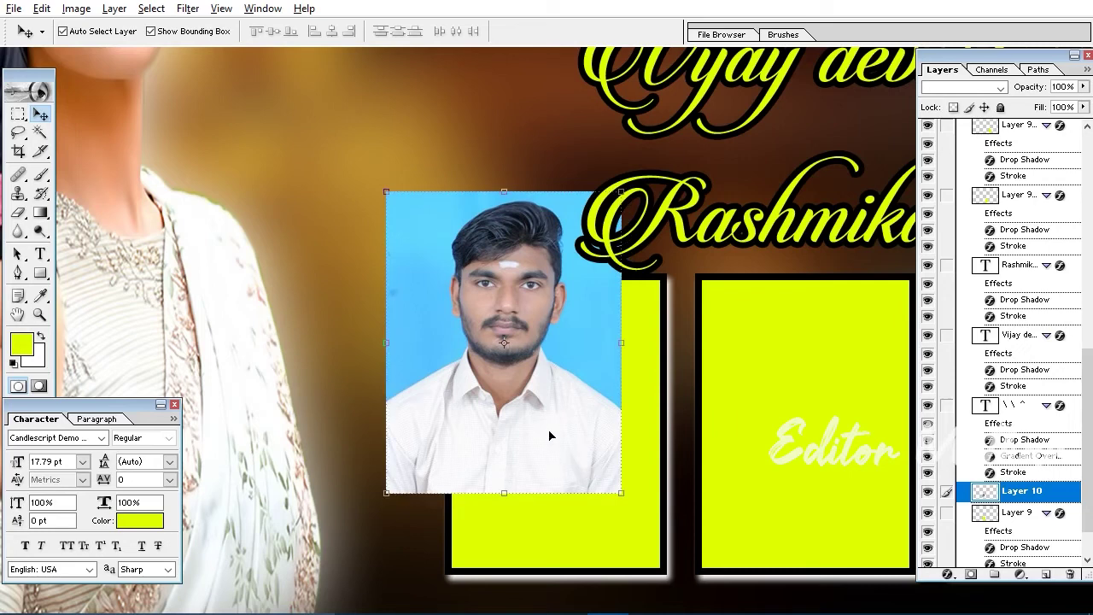
pyautogui.hotkey('ctrl', 'g')
pyautogui.moveTo(550, 434)
pyautogui.mouseDown()
pyautogui.moveTo(556, 464)
pyautogui.moveTo(604, 512)
pyautogui.mouseUp()
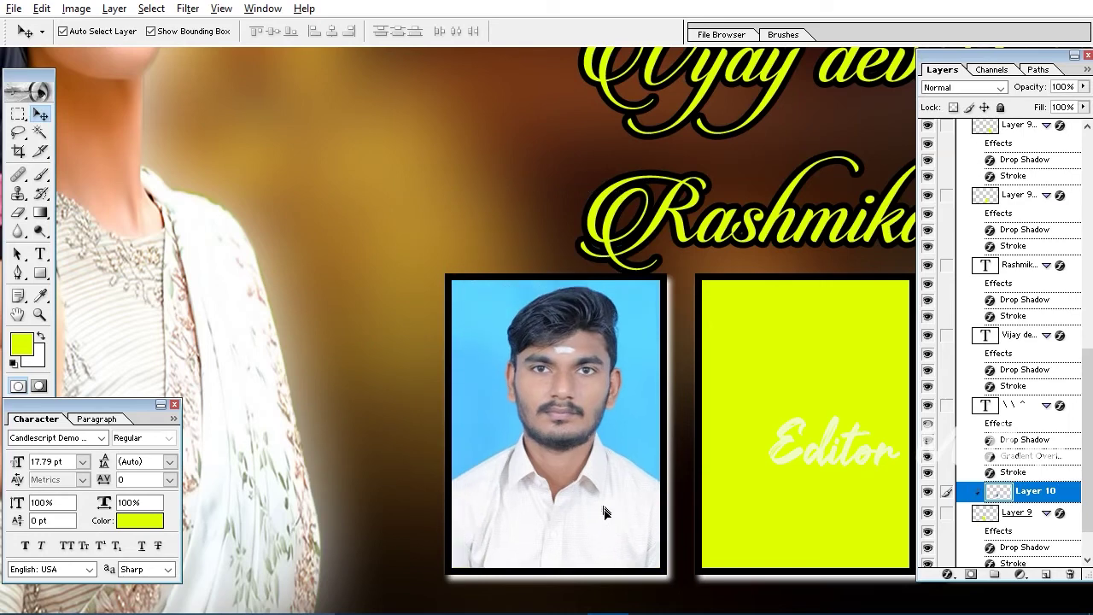
pyautogui.hotkey('ctrl', 't')
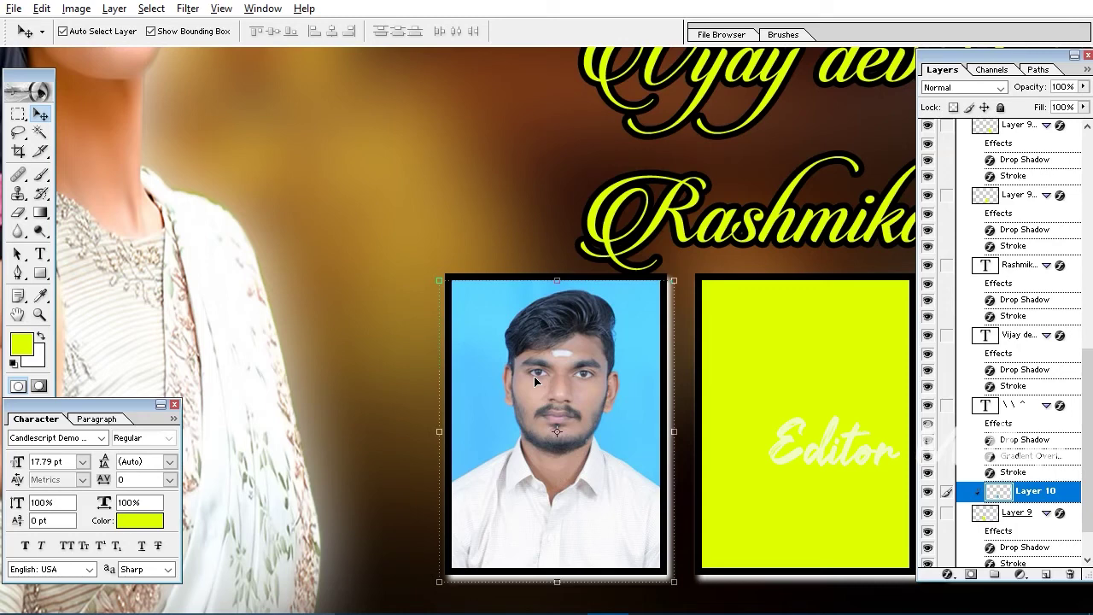
pyautogui.hscroll(1, 535, 381)
pyautogui.hscroll(4, 535, 381)
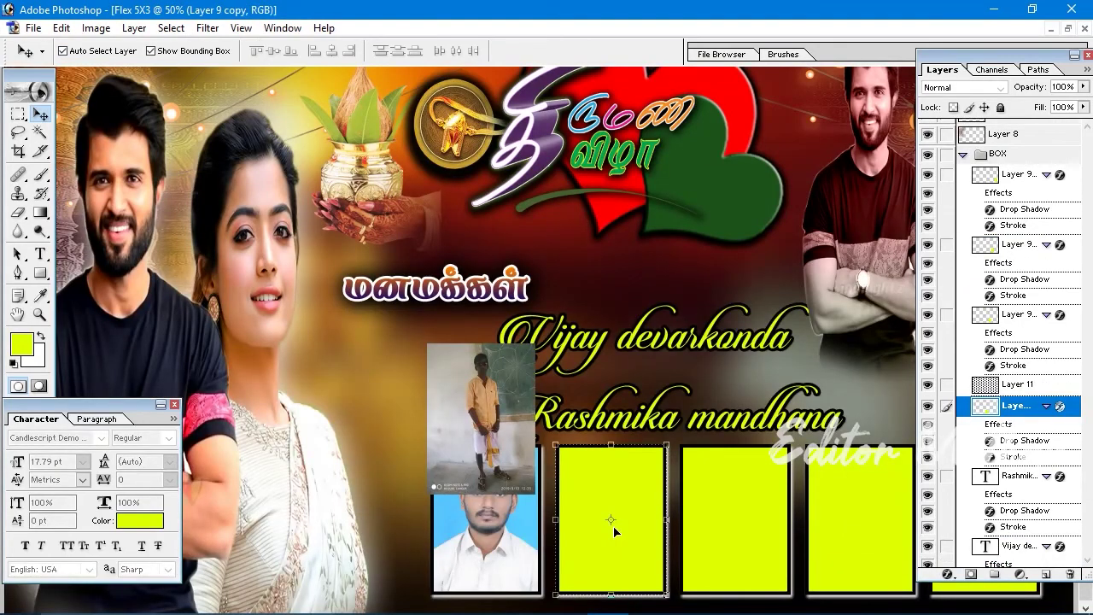
# Clip the standing man's photo to the second yellow box and move it in.
pyautogui.click(484, 461)
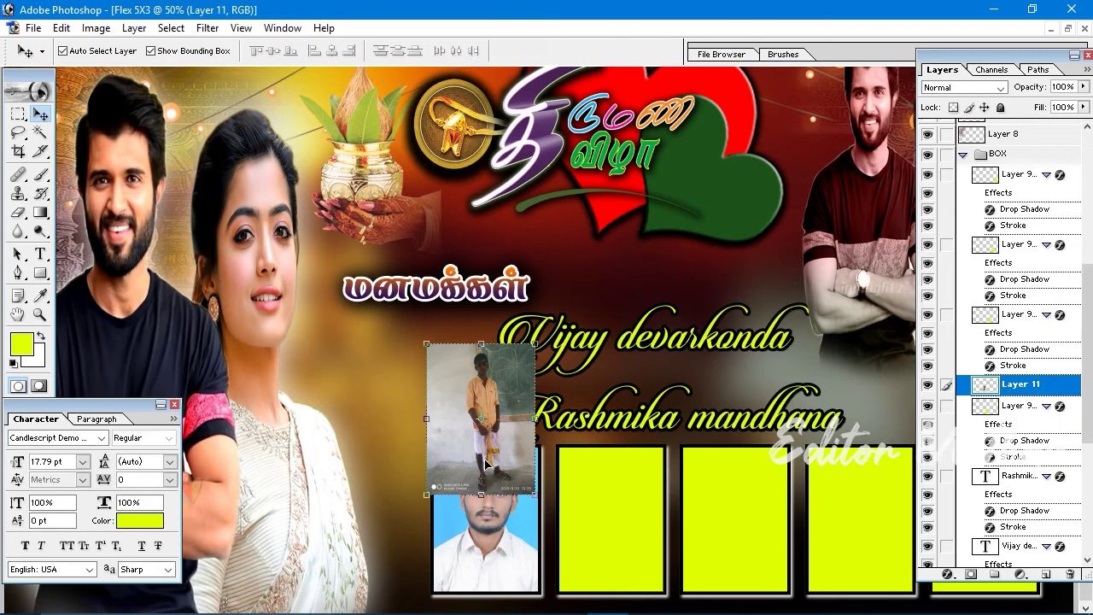
pyautogui.hotkey('ctrl', 'g')
pyautogui.moveTo(485, 464); pyautogui.dragTo(626, 579)
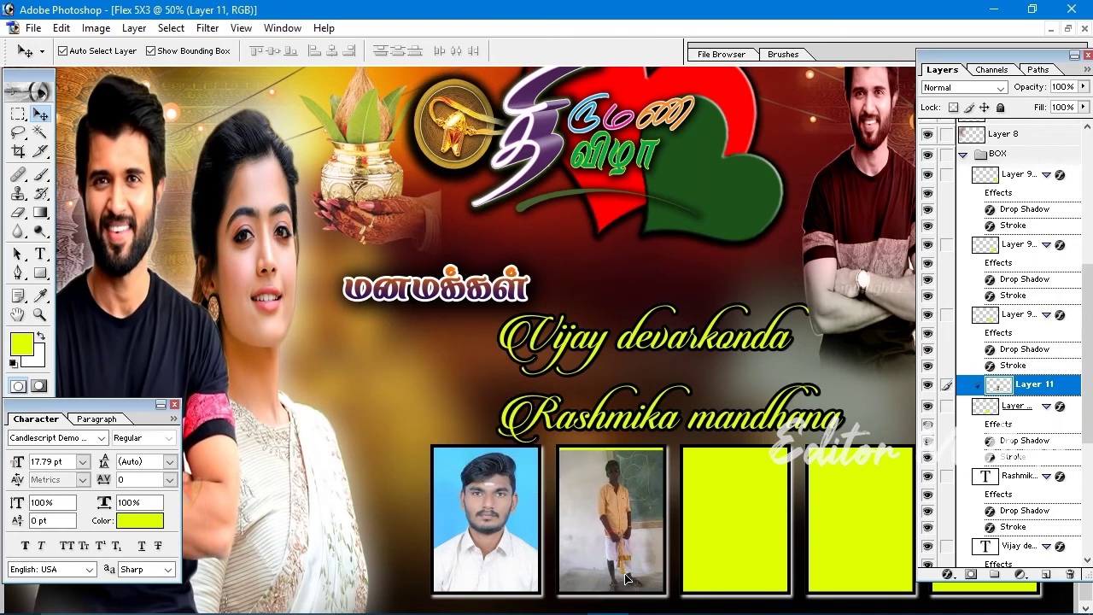
pyautogui.press('z')
pyautogui.click(620, 515)
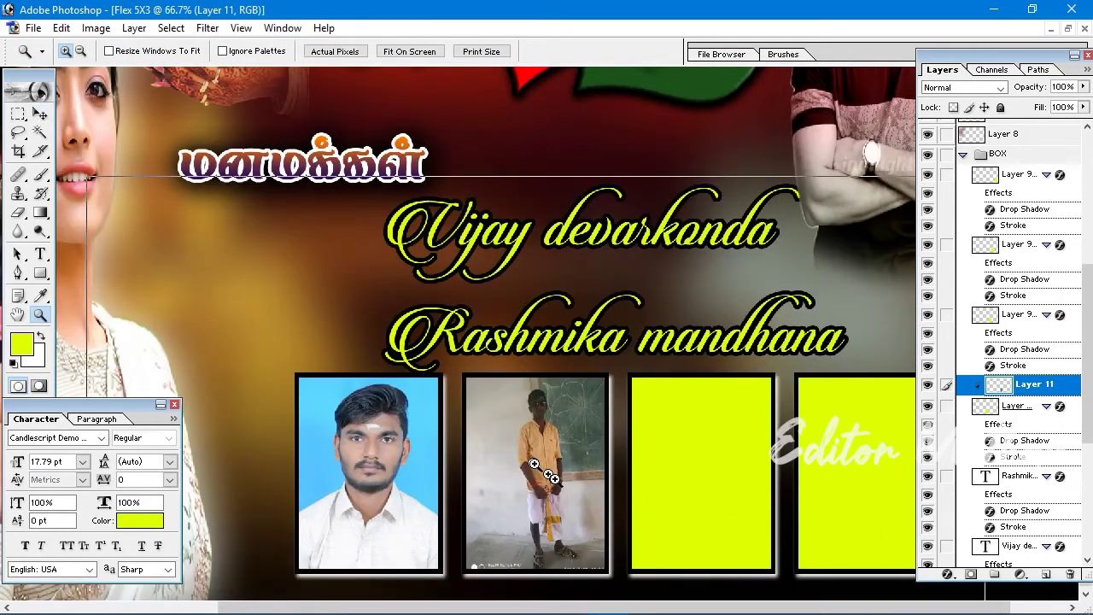
pyautogui.click(547, 468)
pyautogui.doubleClick(556, 439)
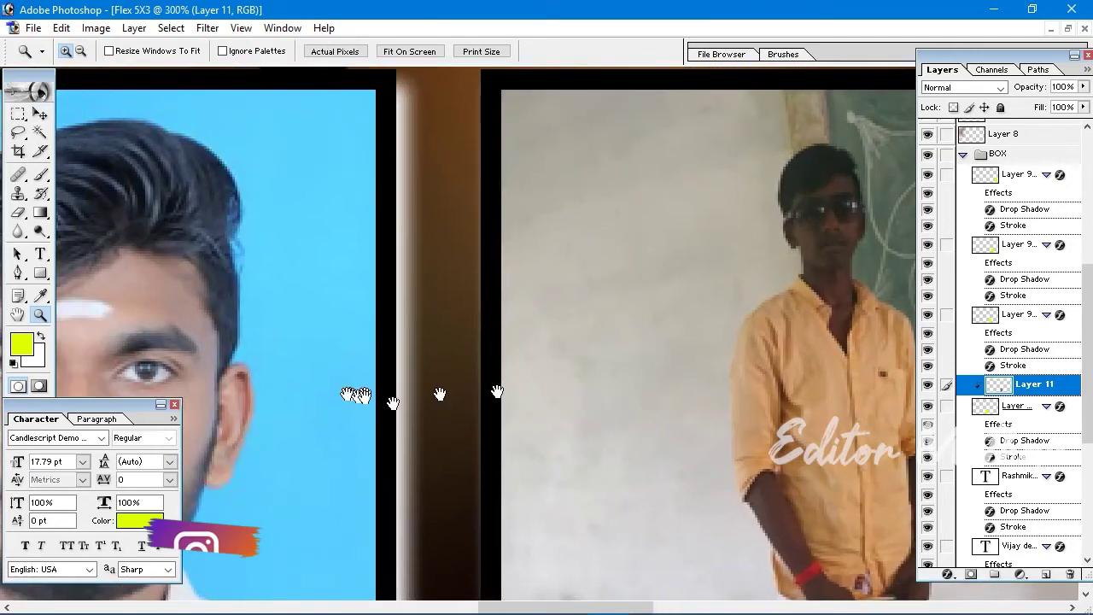
pyautogui.moveTo(497, 391); pyautogui.dragTo(670, 391)
pyautogui.moveTo(756, 391); pyautogui.dragTo(483, 391)
pyautogui.moveTo(593, 373)
pyautogui.mouseDown()
pyautogui.moveTo(529, 388)
pyautogui.moveTo(446, 372)
pyautogui.mouseUp()
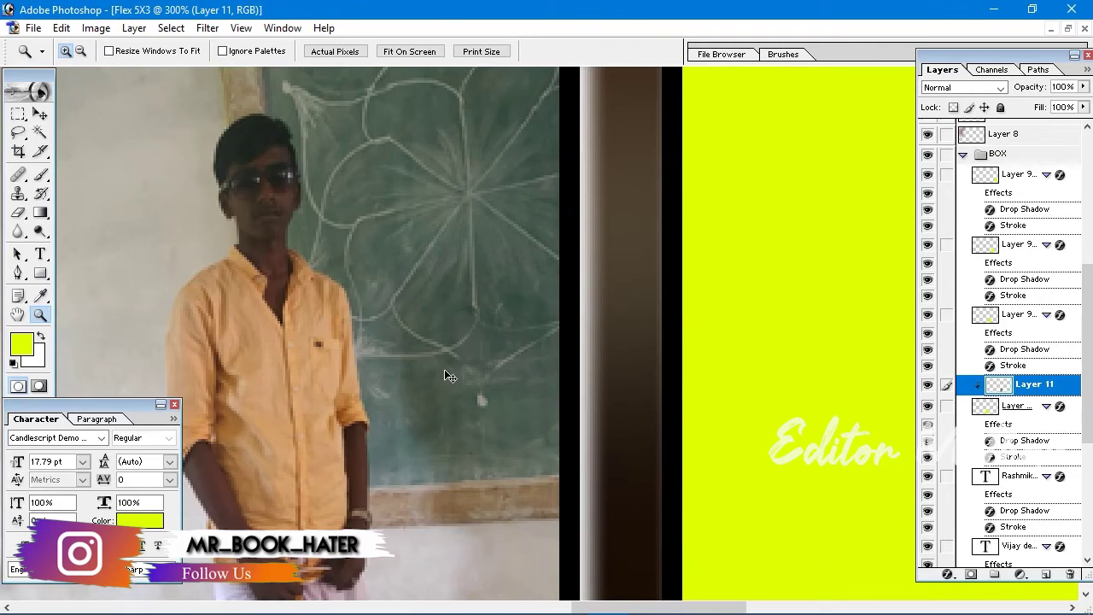
pyautogui.hotkey('ctrl', 'alt', '0')
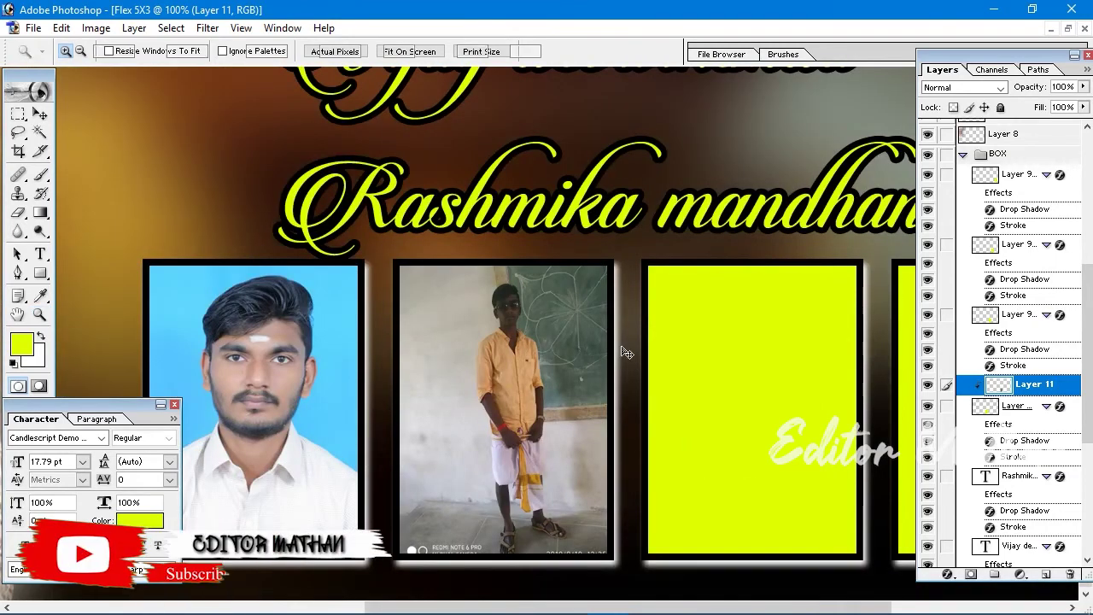
# Scale and reposition the photo to fill the second yellow box.
pyautogui.hotkey('ctrl', 't')
pyautogui.moveTo(617, 567); pyautogui.dragTo(739, 610)
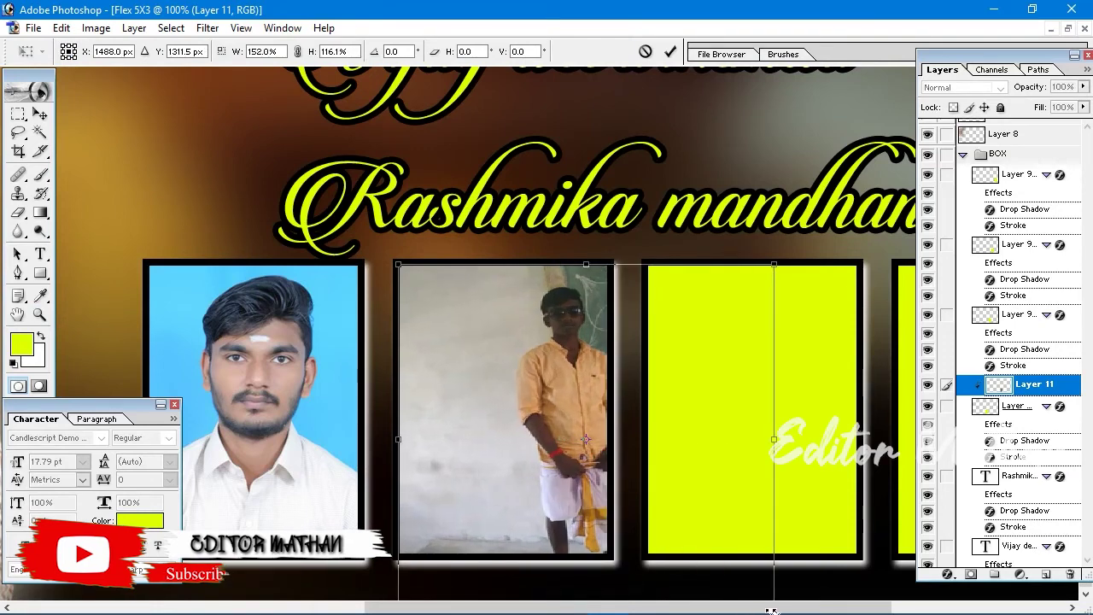
pyautogui.moveTo(647, 525); pyautogui.dragTo(219, 137)
pyautogui.moveTo(507, 399); pyautogui.dragTo(563, 509)
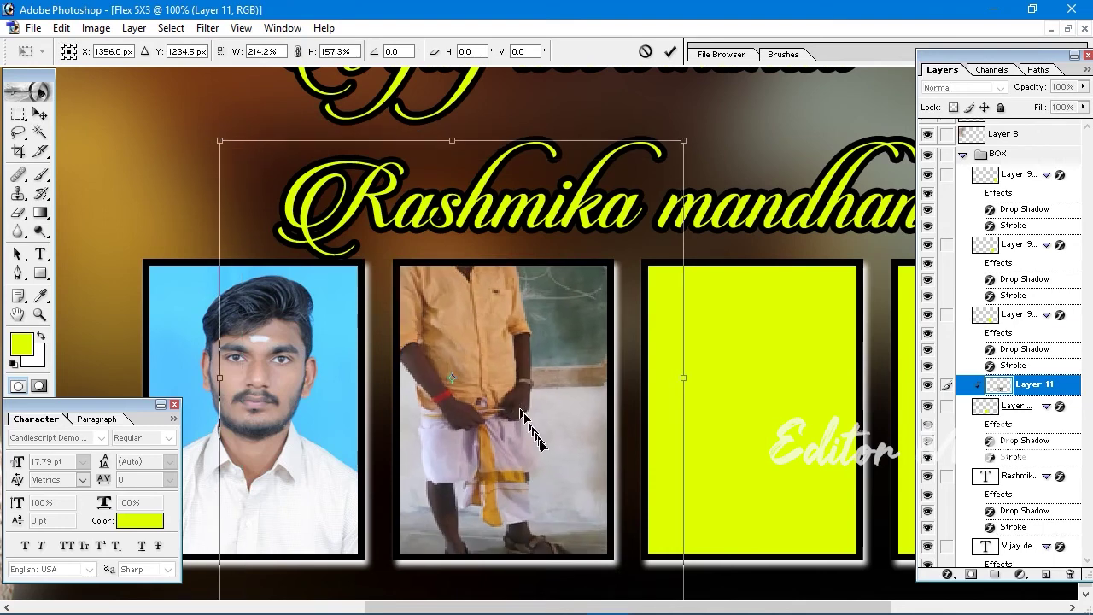
pyautogui.press('Return')
# Zoom out to view the whole banner.
pyautogui.hotkey('ctrl', '-')
pyautogui.press('z')
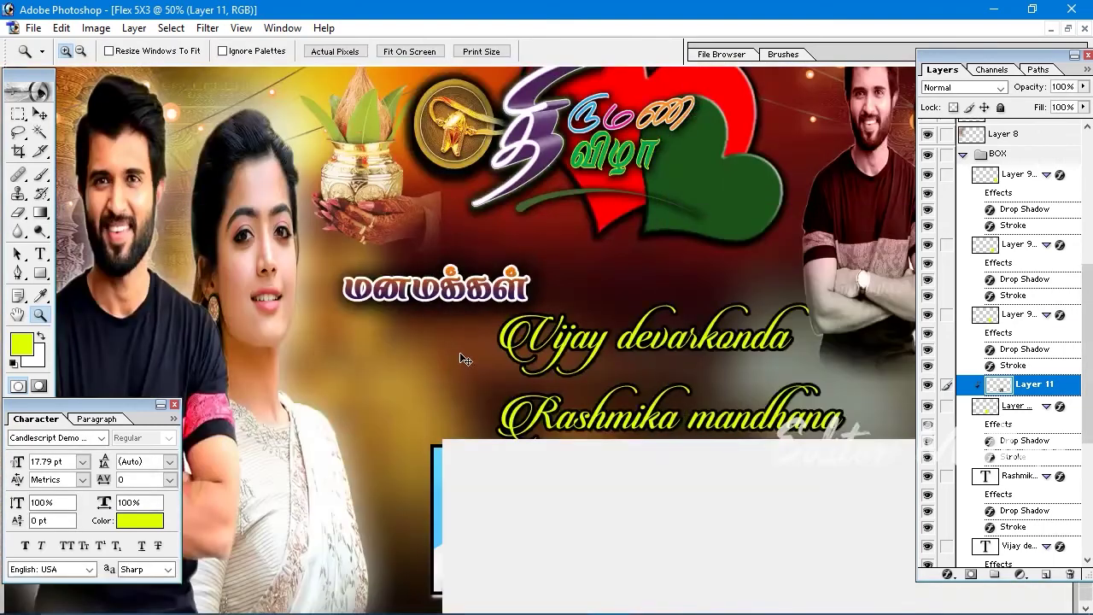
pyautogui.press('v')
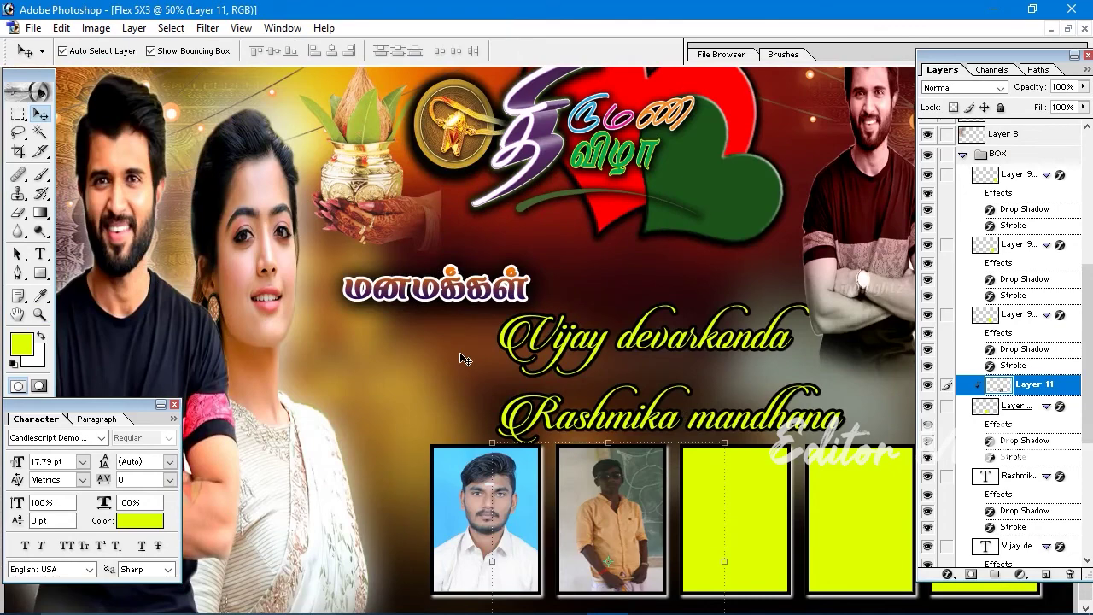
pyautogui.hotkey('ctrl', '-')
pyautogui.hotkey('ctrl', '-')
pyautogui.click(802, 362)
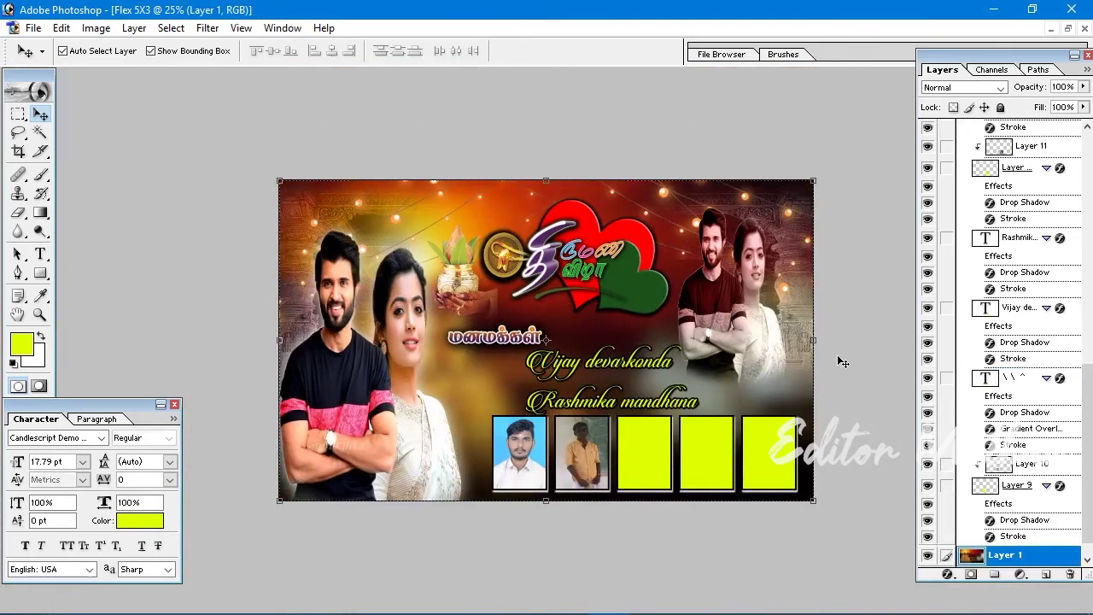